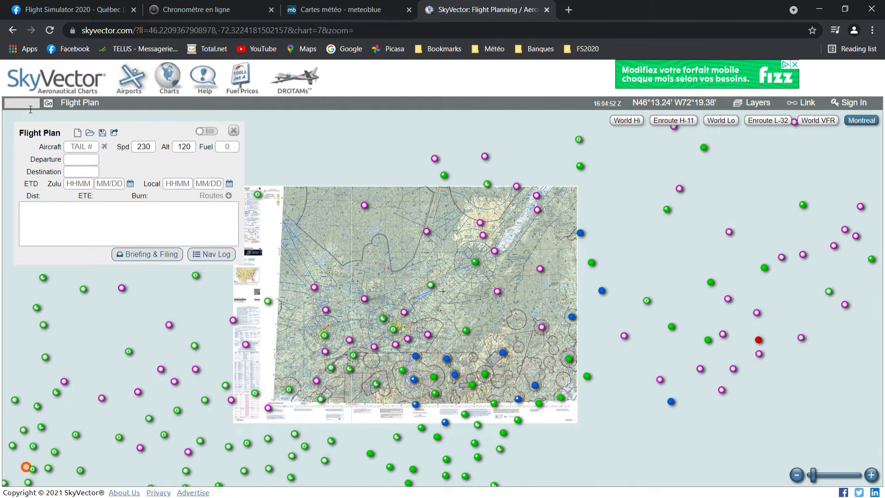
Find the airport klax on the chart and widen the view to all of North America
left_click(30, 109)
left_click(48, 104)
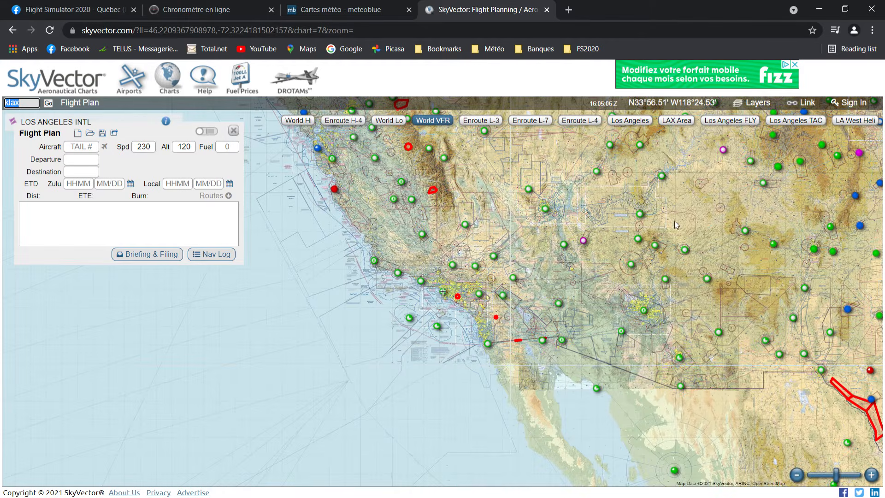
left_click_drag(629, 239, 367, 401)
scroll(469, 372, "down", 5)
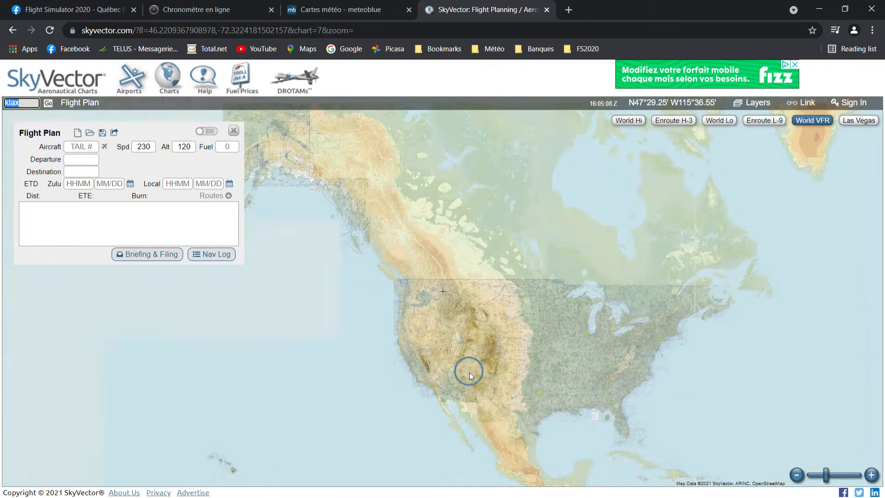
left_click_drag(643, 323, 571, 312)
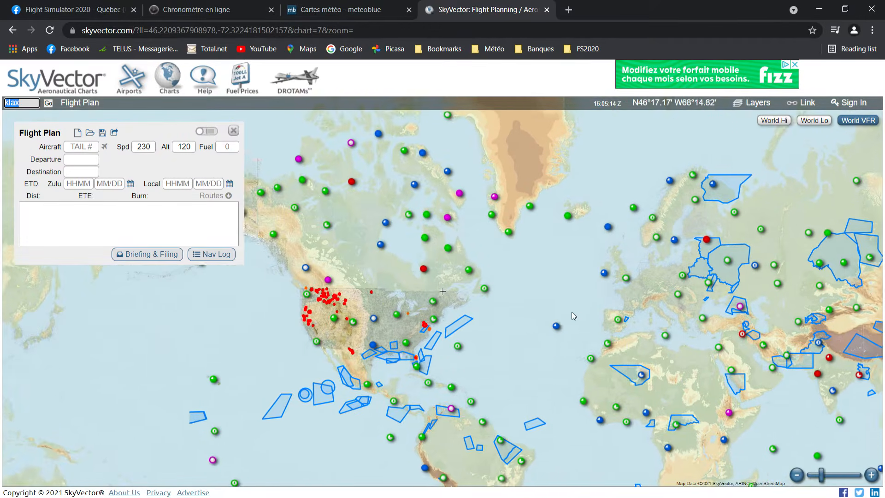
Close the Flight Plan panel and bring the Quebec region of the chart into close view
left_click(233, 131)
left_click_drag(520, 323, 456, 296)
mouse_move(500, 308)
left_mouse_down()
mouse_move(524, 311)
mouse_move(502, 295)
left_mouse_up()
scroll(505, 295, "up", 2)
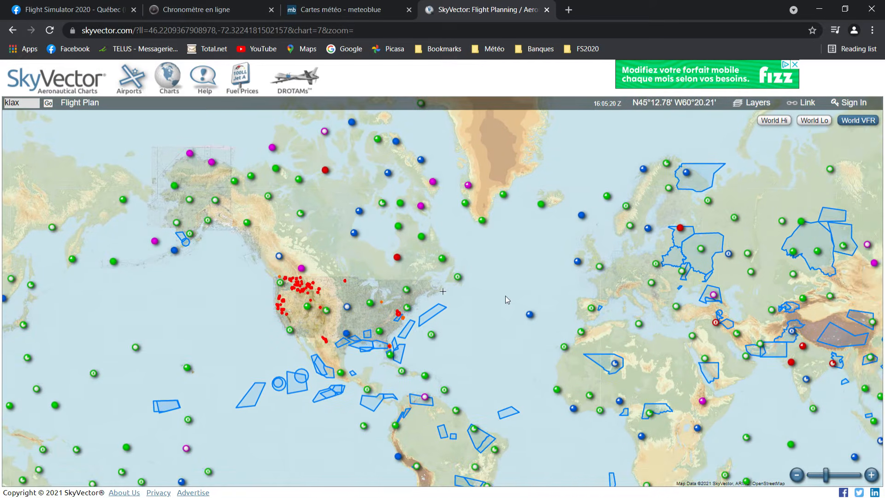
left_click_drag(320, 317, 521, 357)
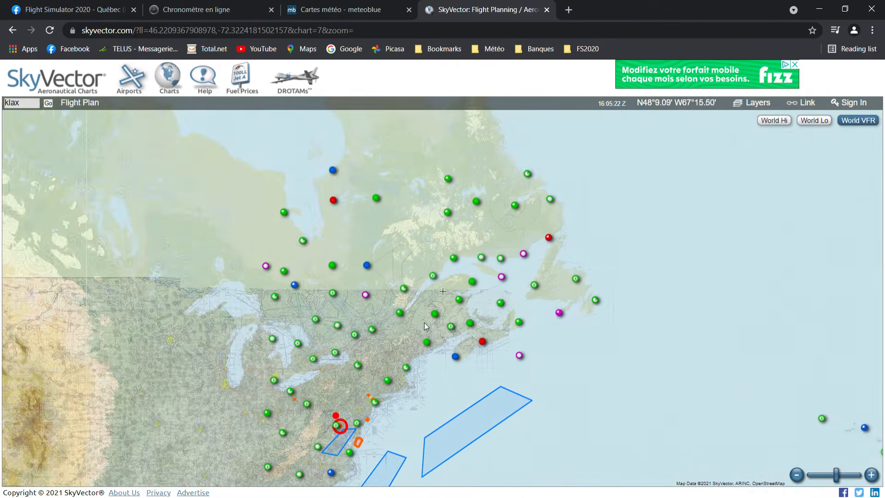
scroll(385, 317, "up", 3)
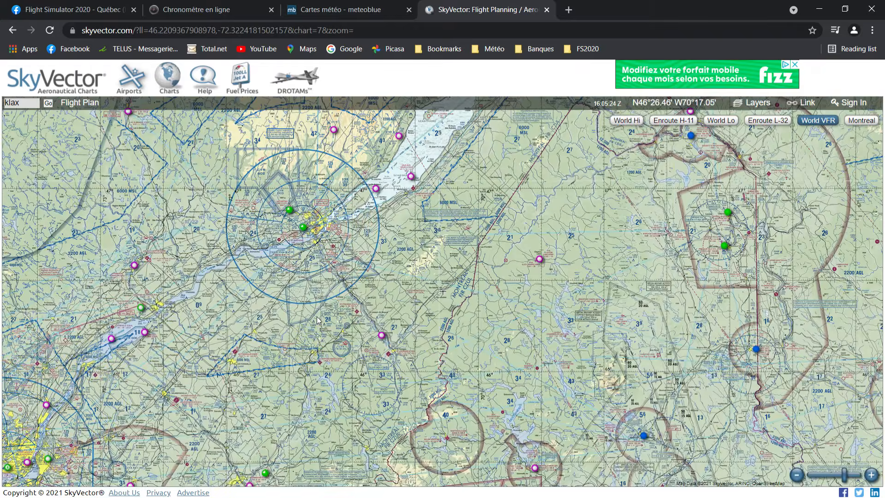
Show the weather report of the CYQB Quebec station on the chart
scroll(341, 310, "down", 1)
left_click_drag(435, 268, 450, 352)
left_click_drag(357, 427, 457, 328)
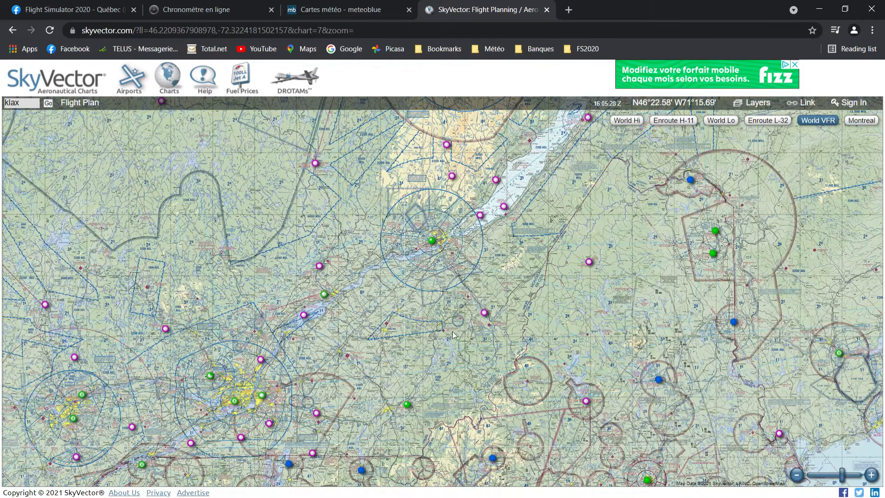
left_click_drag(400, 359, 412, 288)
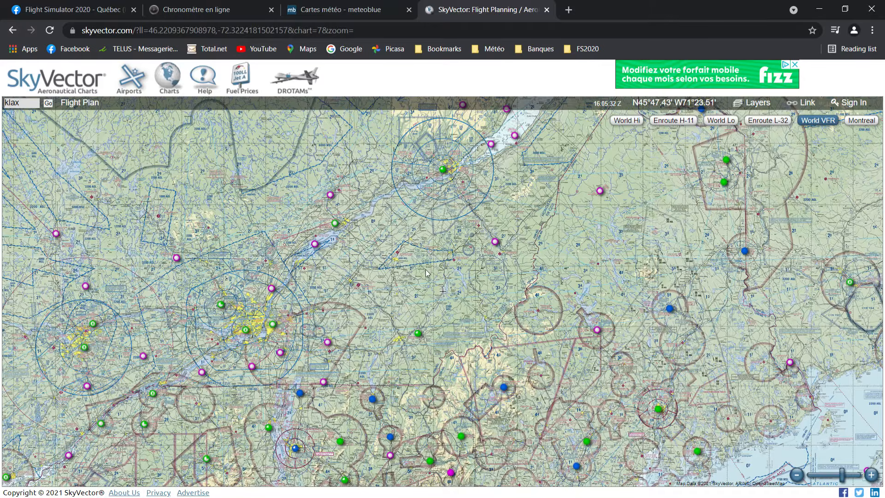
left_click_drag(428, 272, 464, 314)
mouse_move(479, 211)
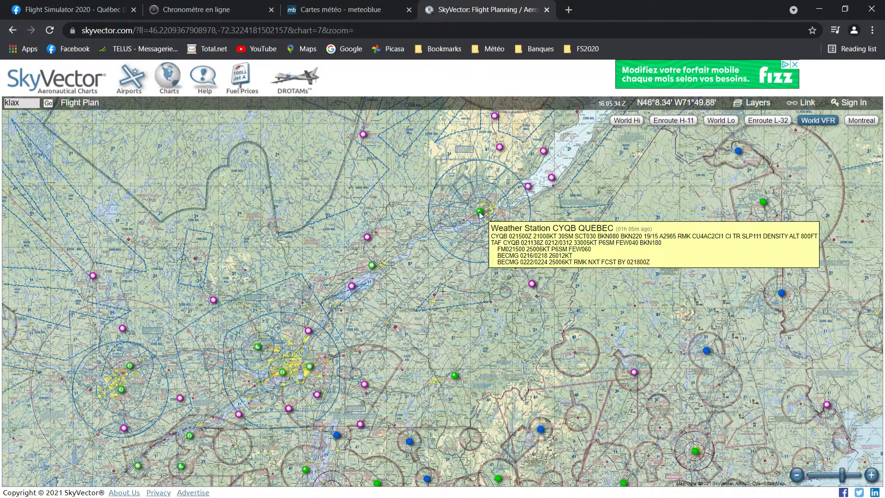
Show the Montreal/Dorval station's weather, view the CYUL airport page, and return to the chart
left_click_drag(340, 345, 489, 262)
mouse_move(425, 285)
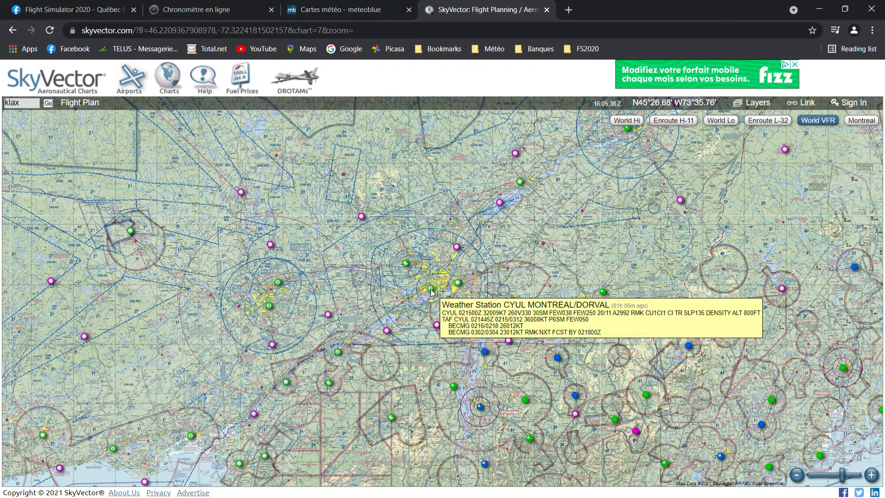
left_click(432, 293)
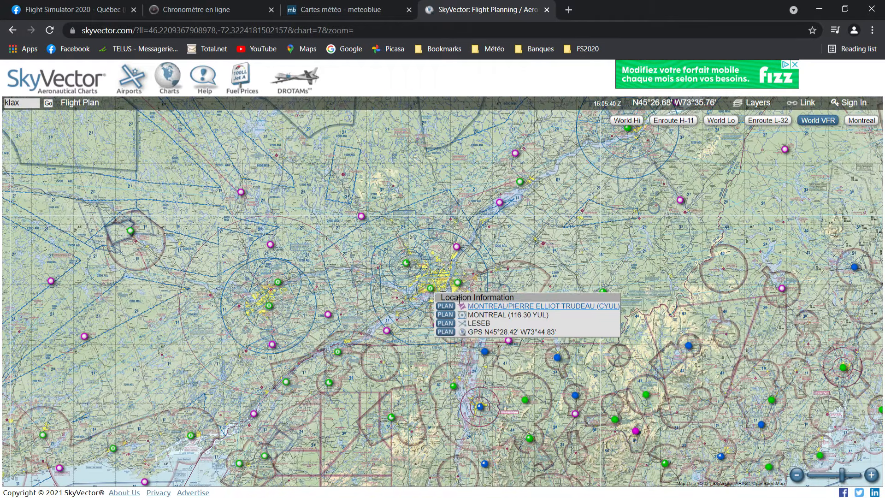
left_click(525, 306)
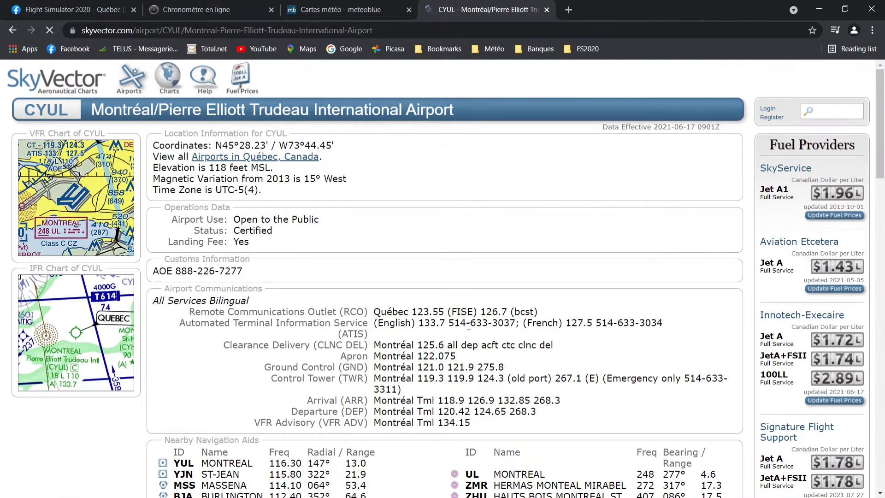
left_click(13, 31)
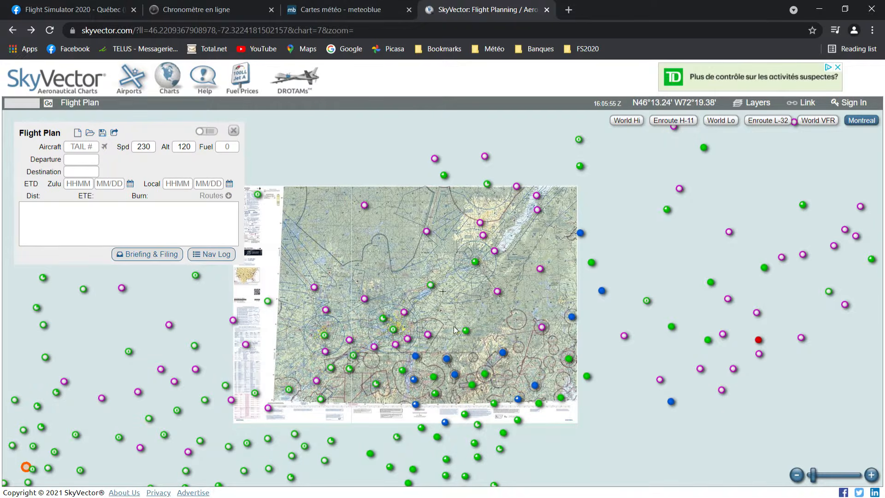
Look up the airport klax on the reloaded chart and head back northeast towards Canada
left_click(26, 106)
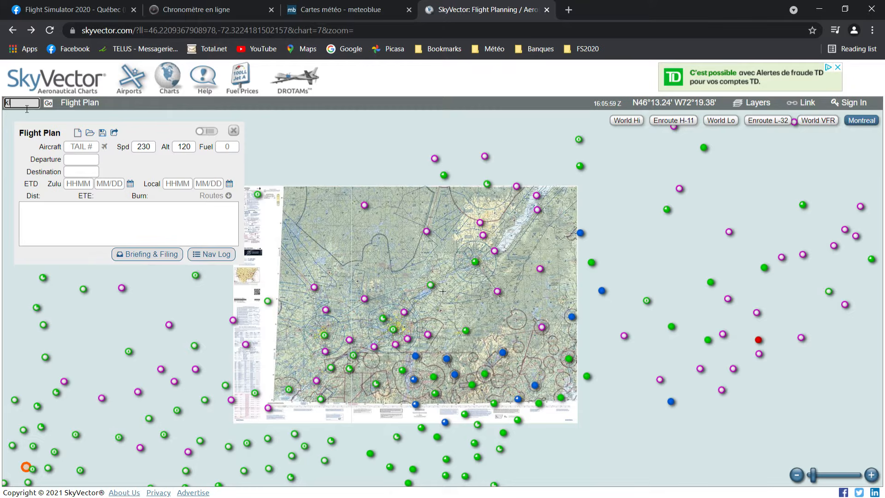
key("Return")
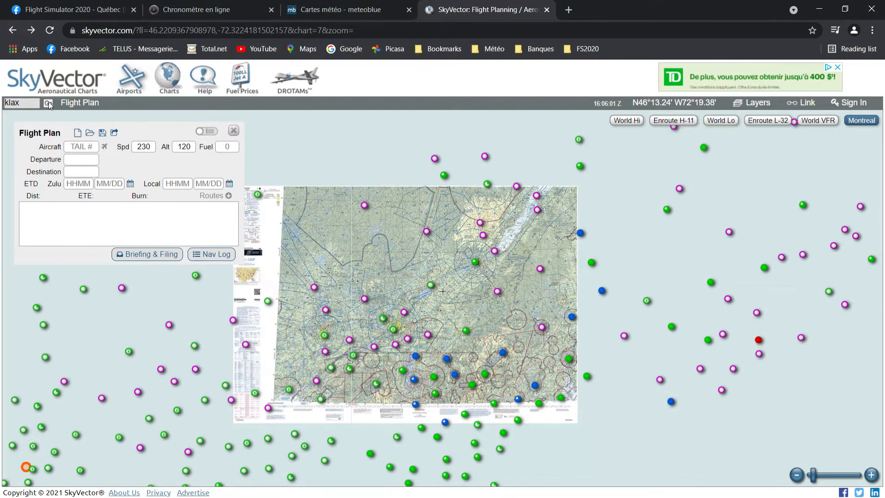
left_click_drag(772, 127, 330, 396)
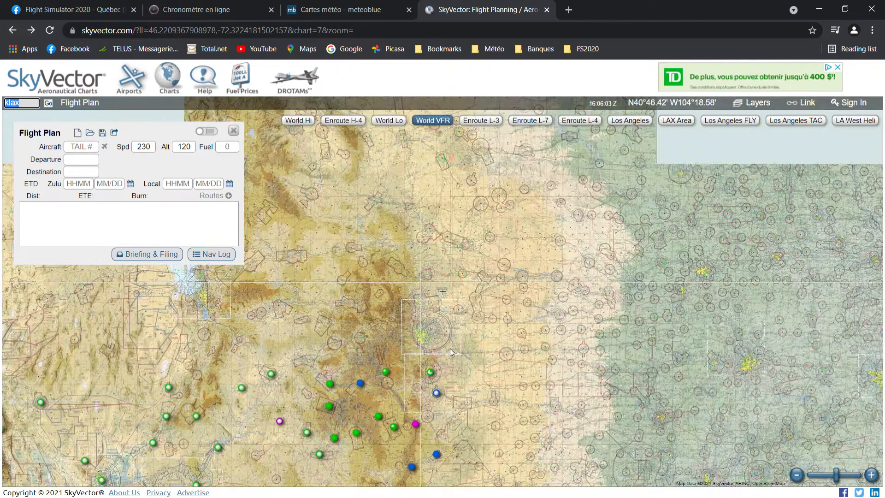
left_click_drag(743, 129, 351, 426)
Bring the Montreal area of the chart into view and close the Flight Plan panel
scroll(351, 427, "down", 2)
scroll(351, 426, "up", 2)
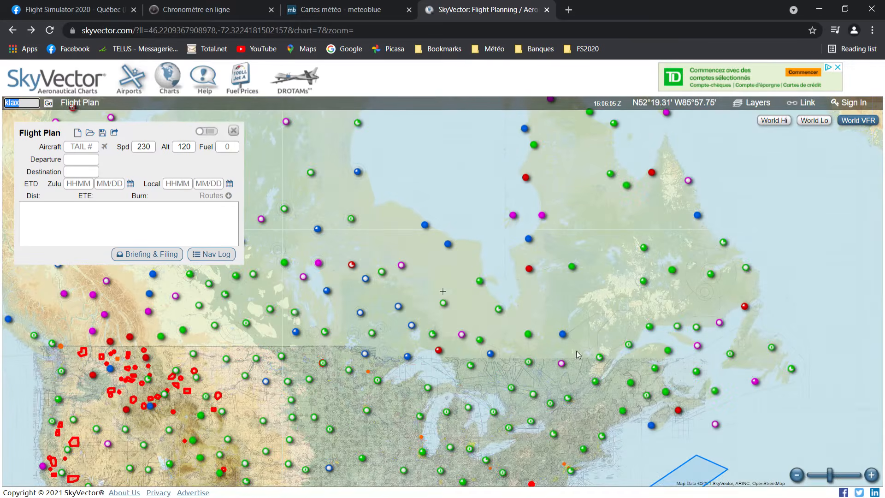
scroll(575, 417, "up", 2)
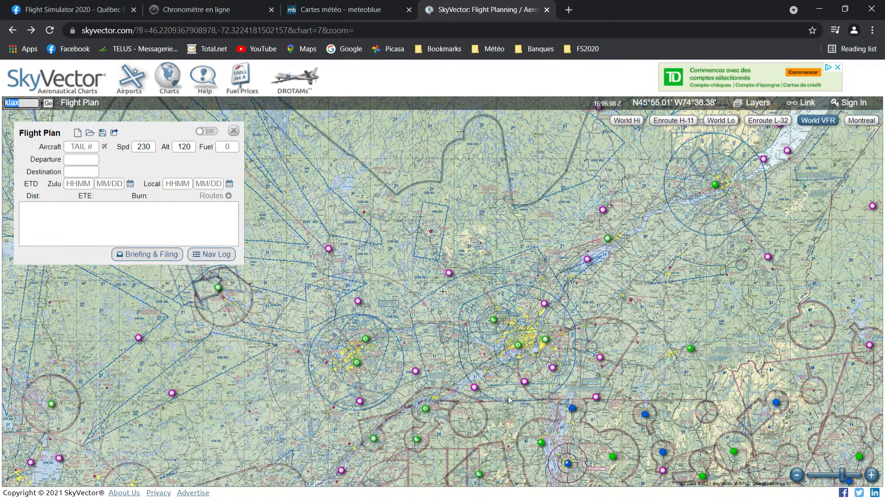
left_click_drag(523, 384, 443, 370)
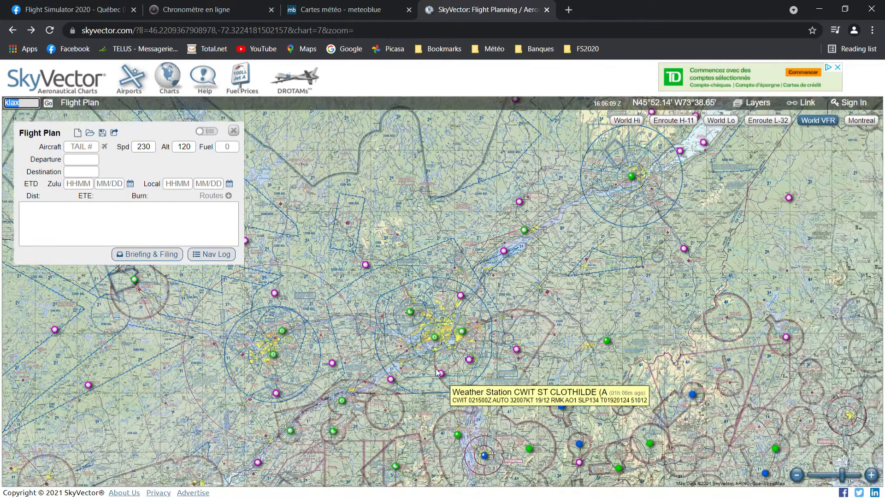
right_click(443, 369)
left_click(233, 130)
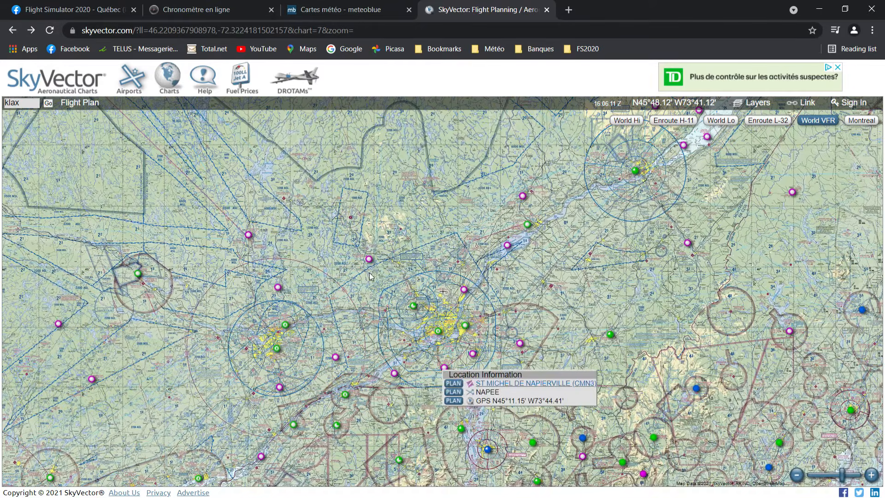
Open the Montreal/Pierre Elliott Trudeau (CYUL) airport page in a separate browser tab and switch to it
scroll(370, 272, "up", 1)
left_click_drag(398, 314, 353, 222)
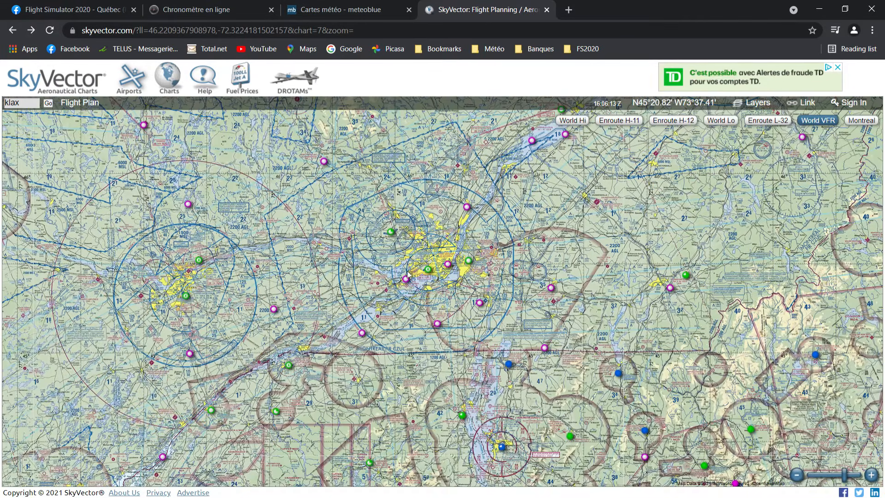
right_click(428, 272)
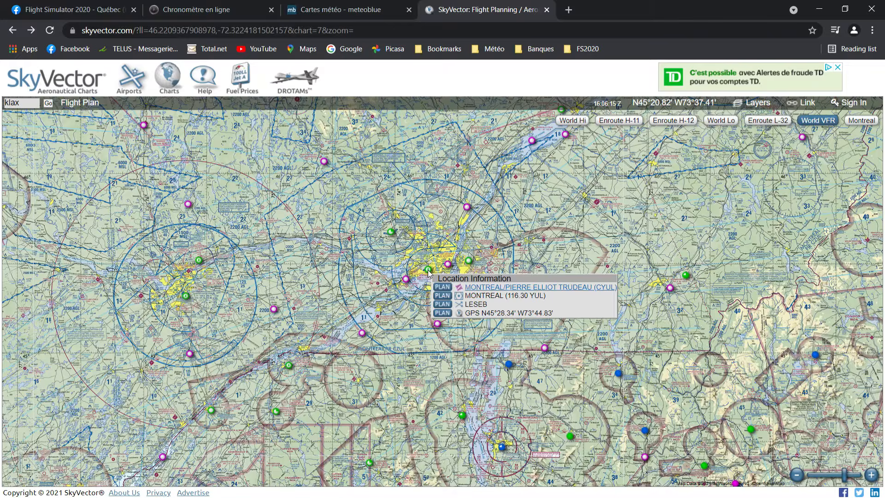
left_click(551, 296)
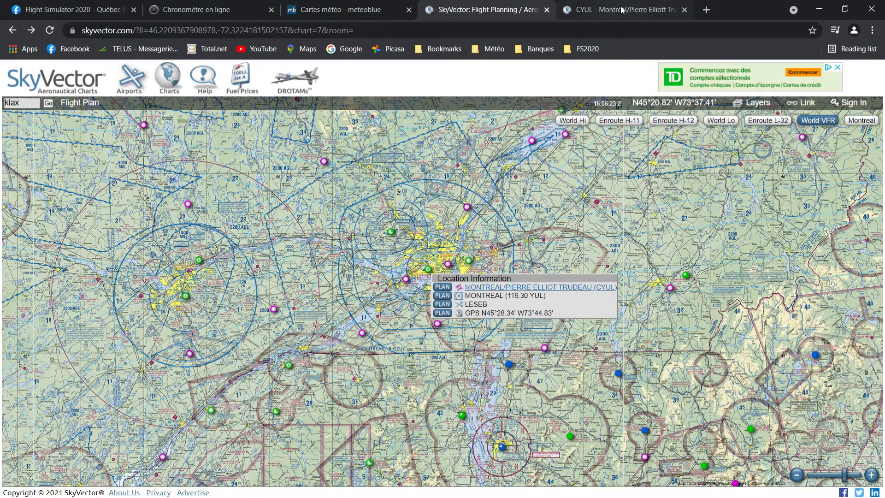
left_click(599, 11)
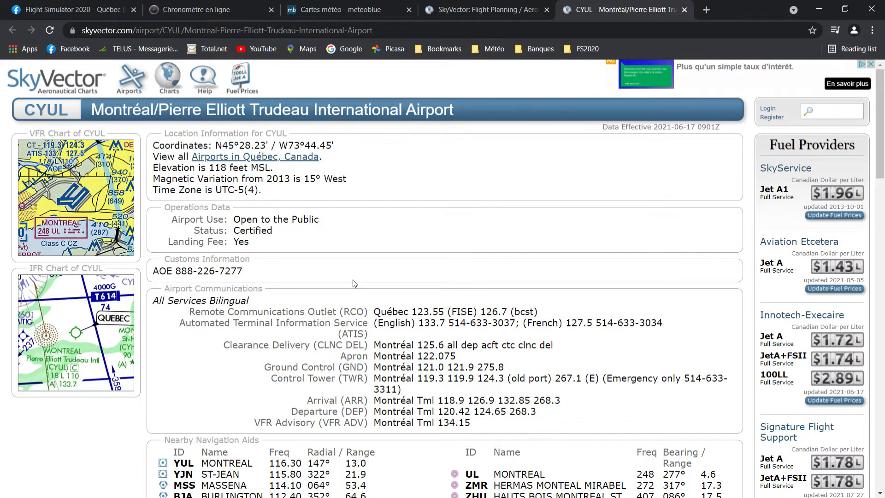
Review CYUL's communications, navigation aids and runway data, and close the airport page
scroll(394, 286, "down", 2)
scroll(392, 288, "down", 7)
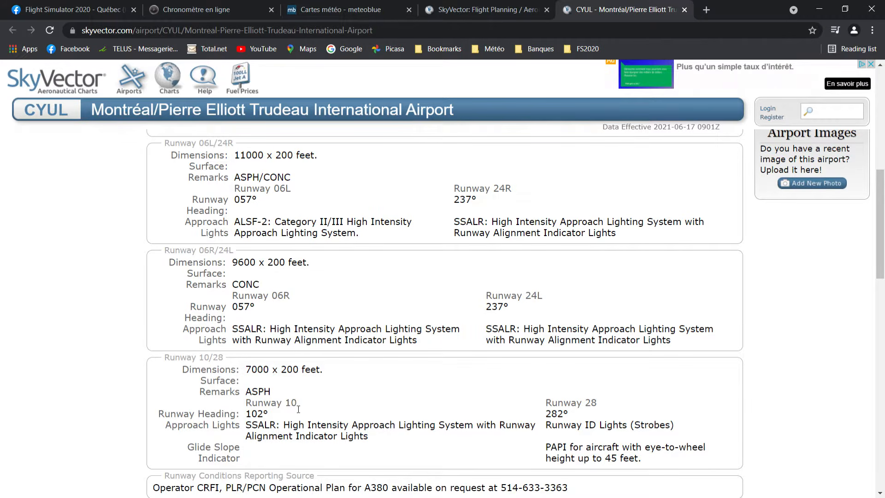
scroll(303, 350, "up", 1)
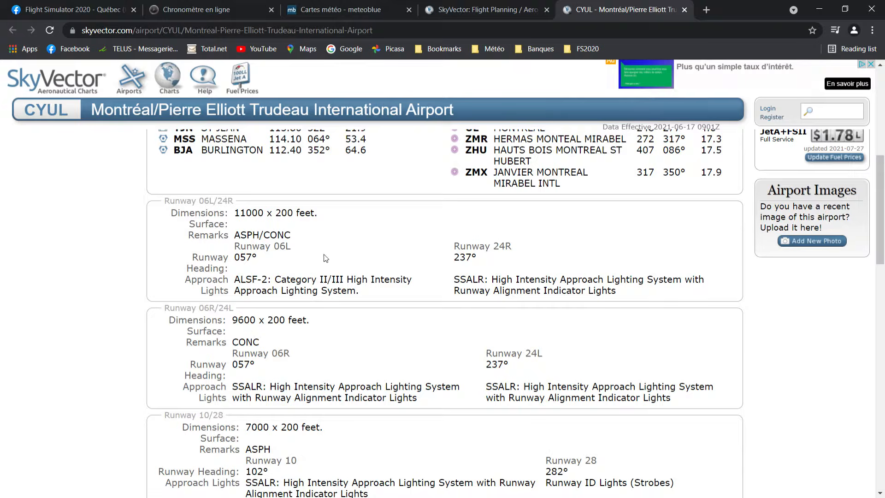
scroll(256, 228, "up", 1)
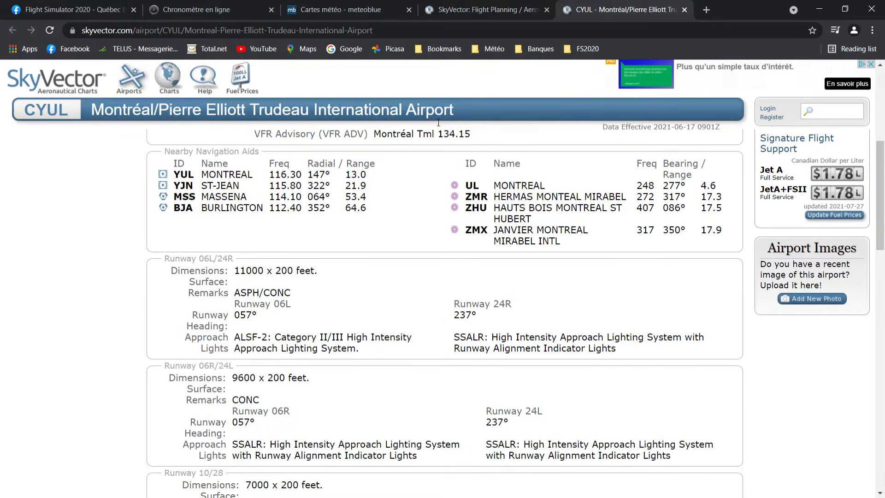
left_click(684, 10)
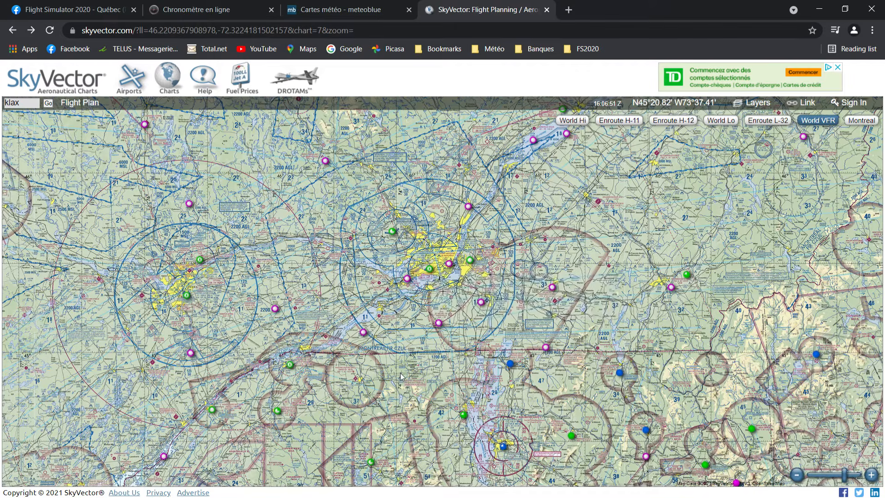
Examine the weather station markers around Montreal and across North America at different chart scales
left_click_drag(396, 373, 376, 381)
scroll(377, 382, "down", 1)
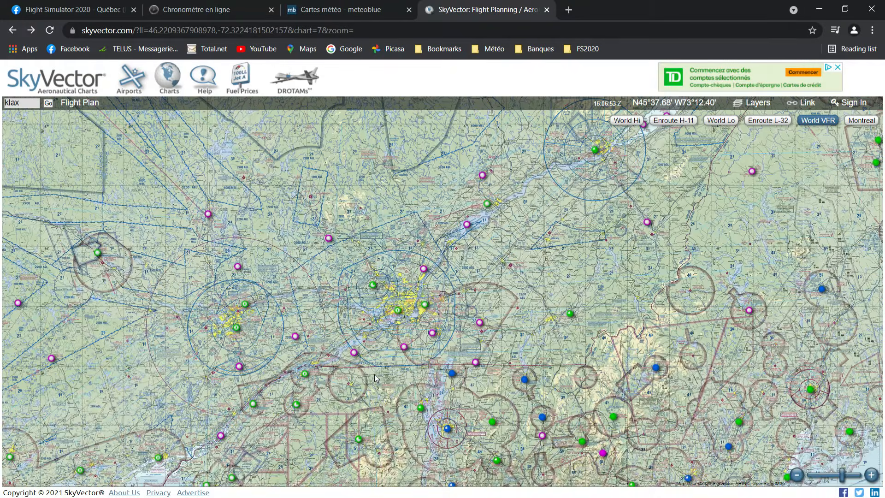
scroll(377, 382, "up", 1)
left_click_drag(361, 355, 389, 369)
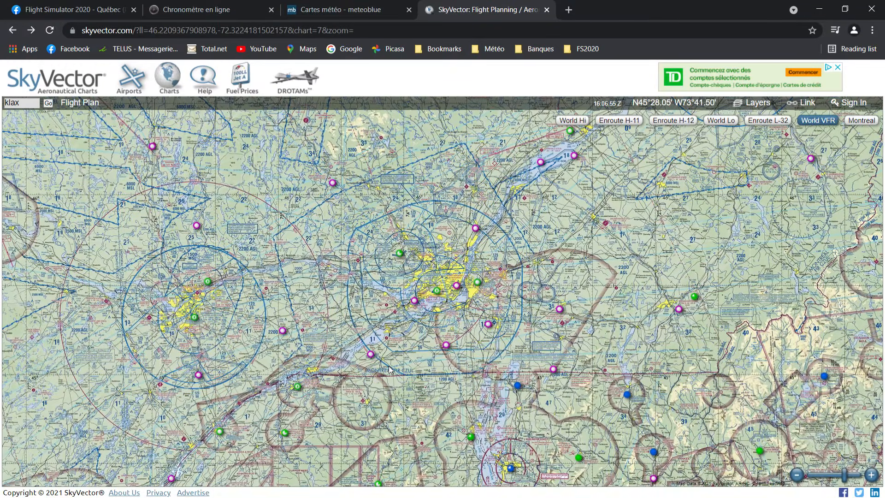
scroll(389, 369, "down", 3)
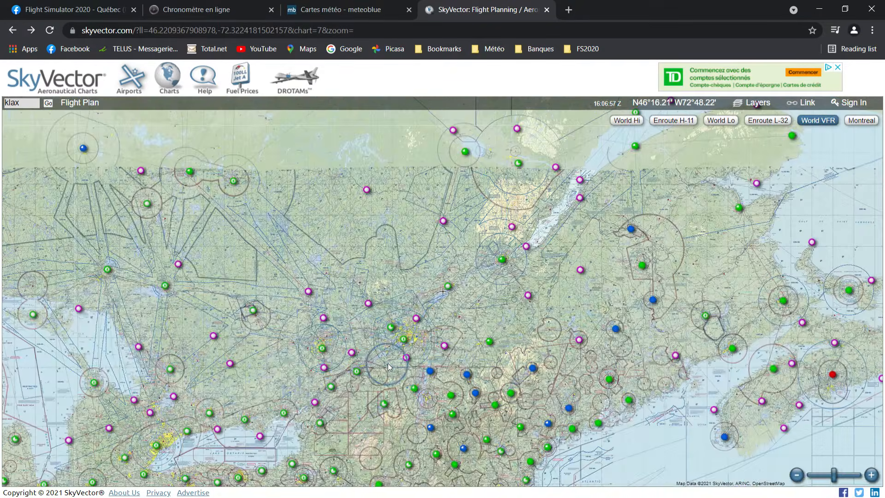
scroll(388, 367, "down", 2)
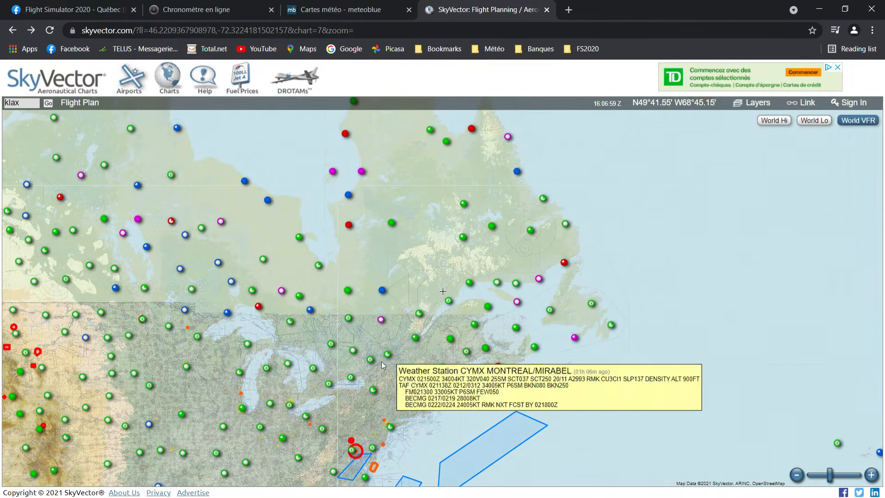
left_click_drag(375, 356, 433, 321)
left_click_drag(325, 342, 461, 330)
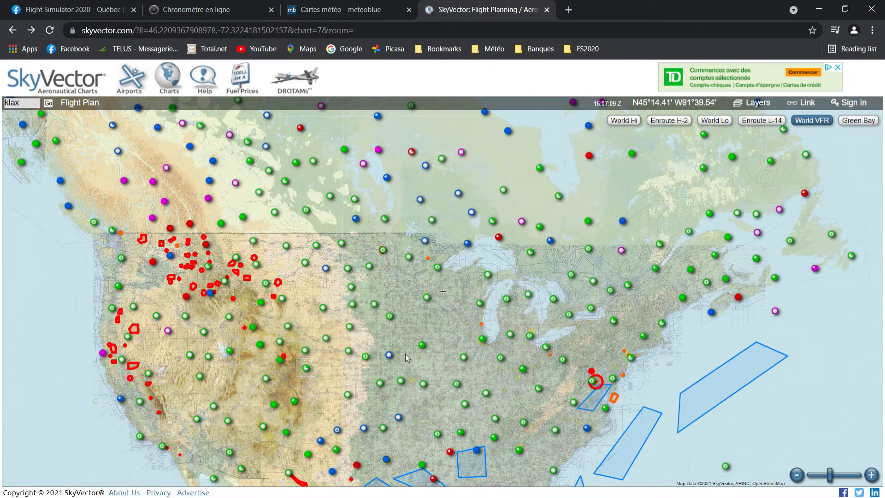
left_click_drag(625, 201, 559, 211)
scroll(540, 276, "up", 2)
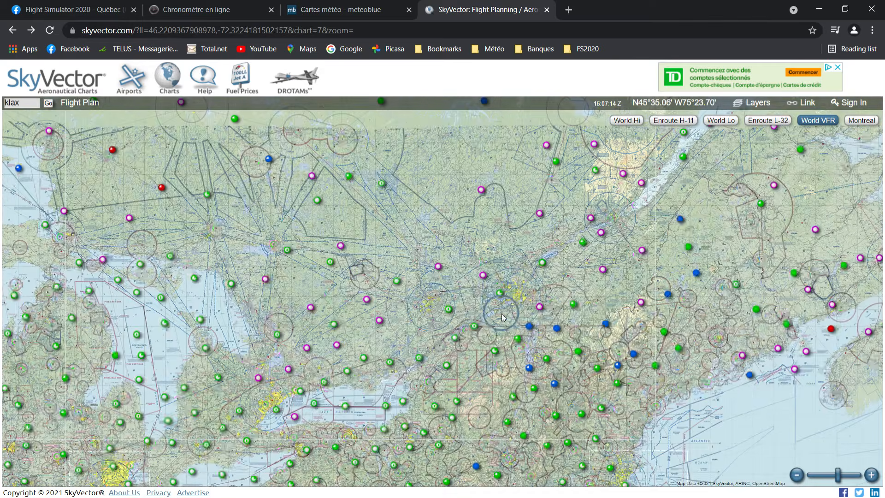
mouse_move(512, 299)
scroll(510, 300, "up", 1)
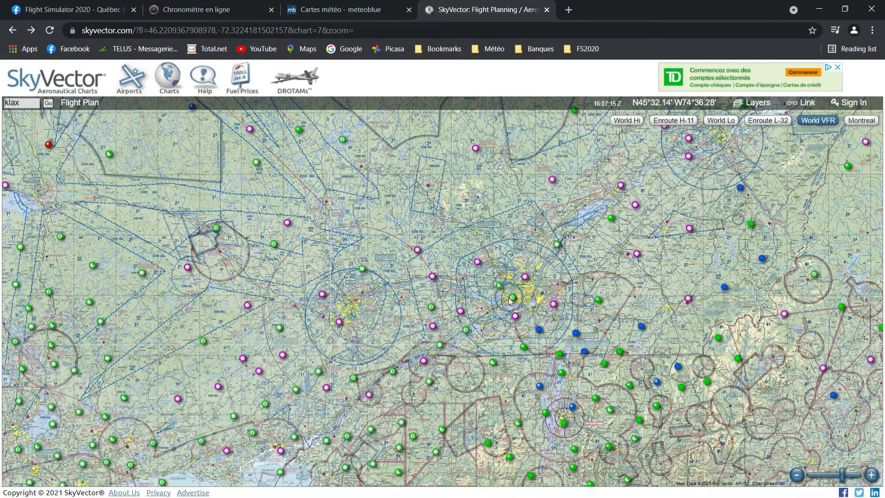
Read the weather at Montreal/Mirabel (CYMX), view the location information there, and dismiss it
left_click_drag(477, 288, 442, 325)
scroll(442, 326, "up", 1)
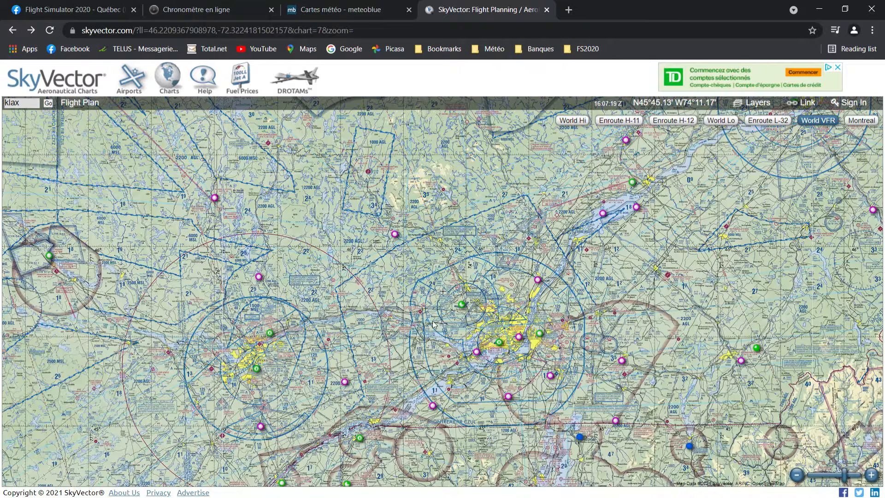
scroll(441, 323, "down", 1)
mouse_move(451, 311)
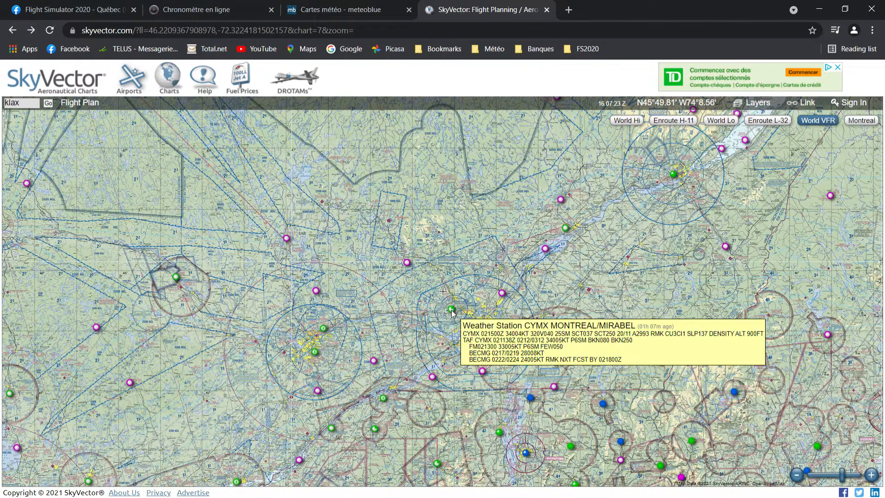
left_click(452, 313)
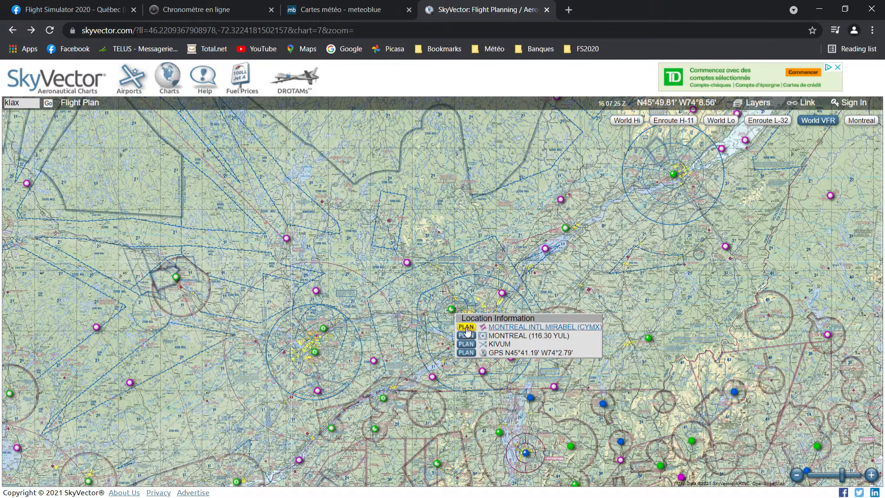
mouse_move(453, 315)
left_click(389, 272)
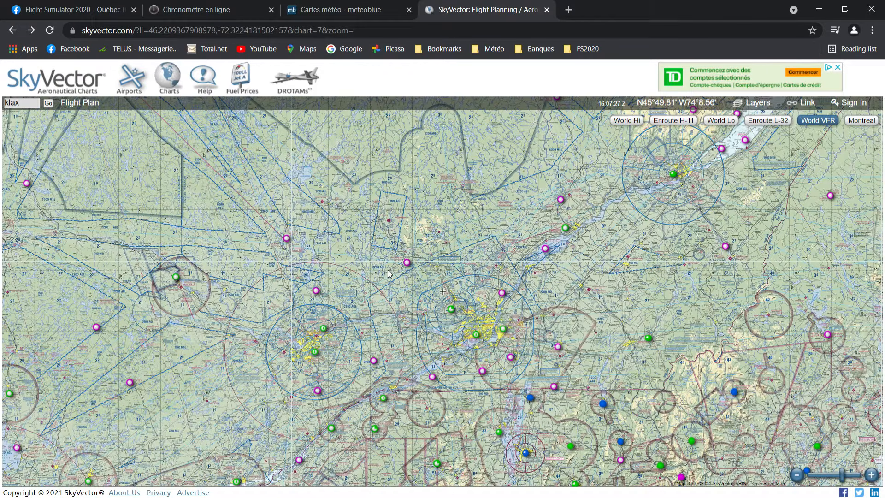
Open the flight plan and set the departure to CYUL and the destination to KLAX
left_click(71, 103)
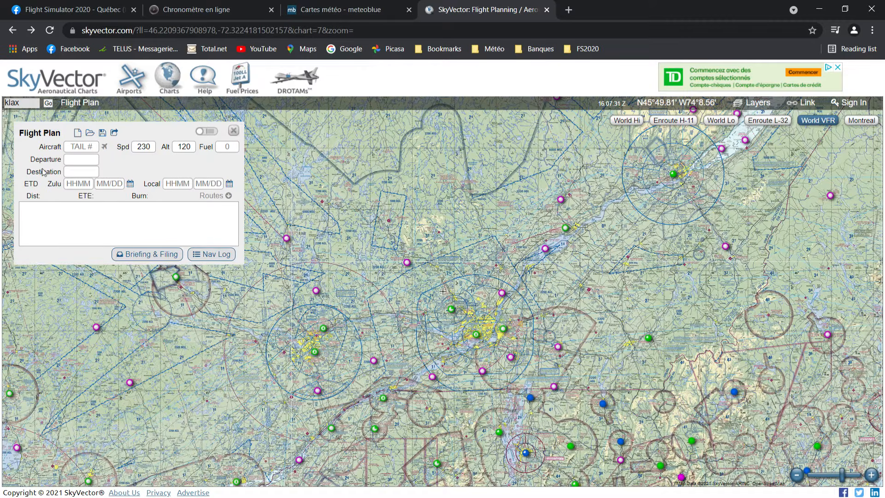
left_click(85, 163)
type("CYUL")
left_click(87, 174)
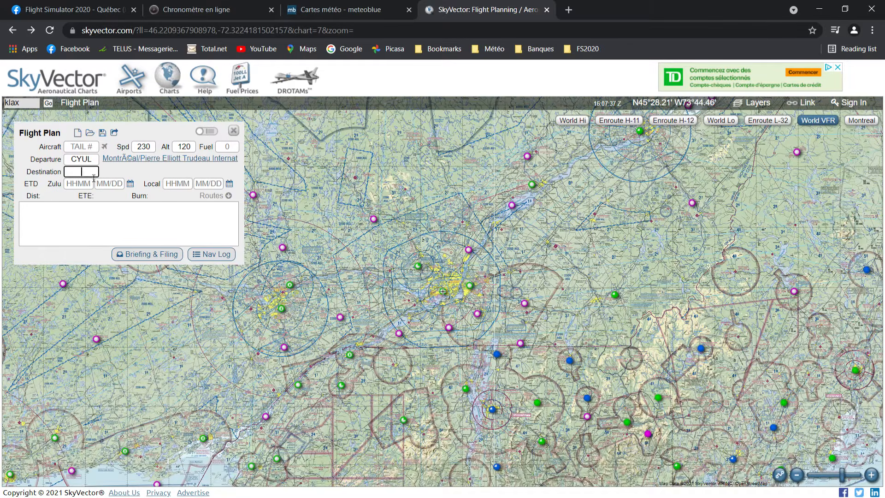
type("KLAX")
left_click(111, 225)
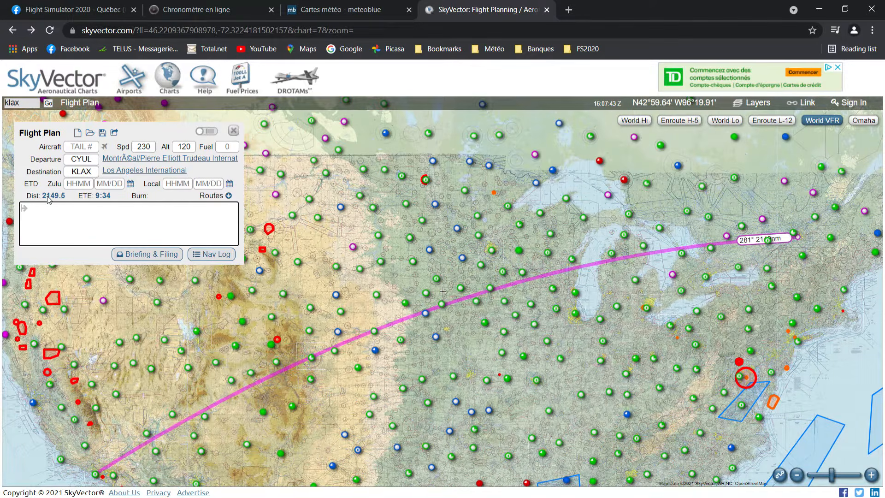
Set the flight plan's speed to 500 and its altitude to 360
double_click(152, 147)
mouse_move(159, 171)
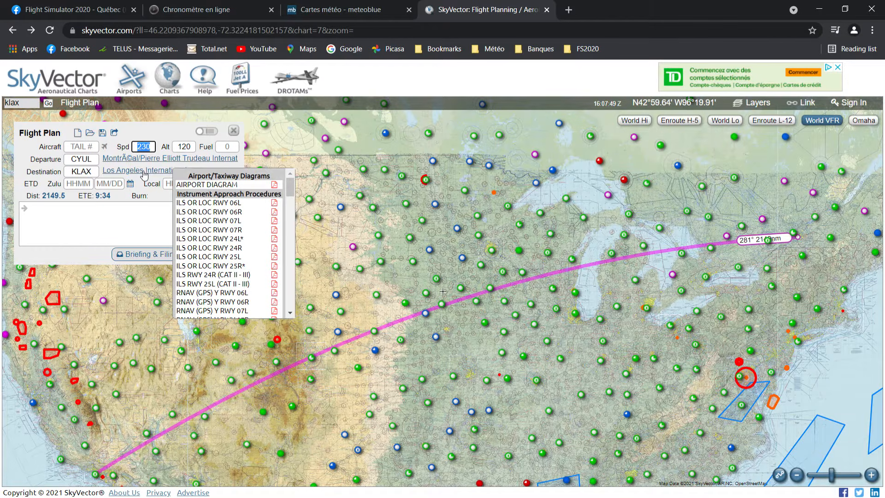
type("500")
left_click(180, 147)
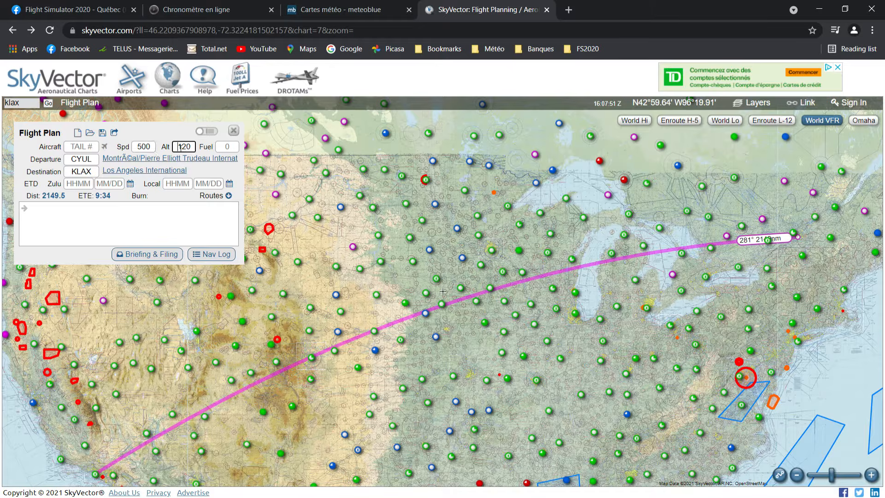
double_click(179, 146)
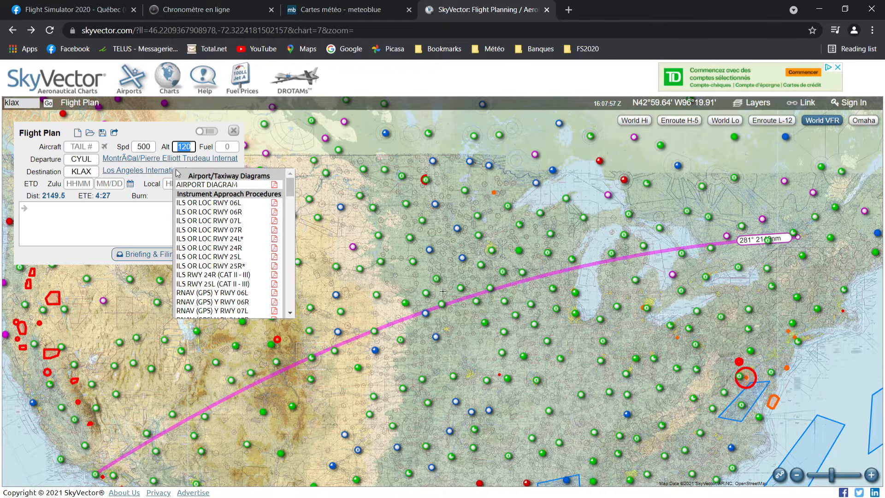
type("360")
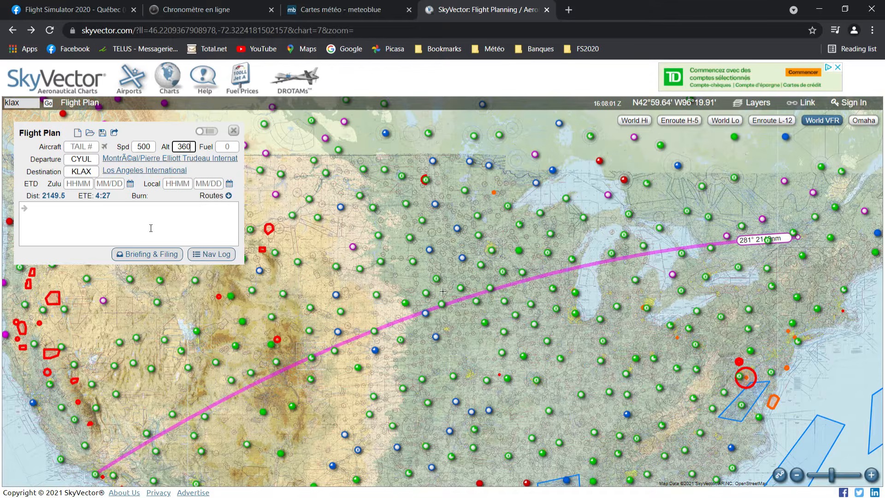
left_click(151, 227)
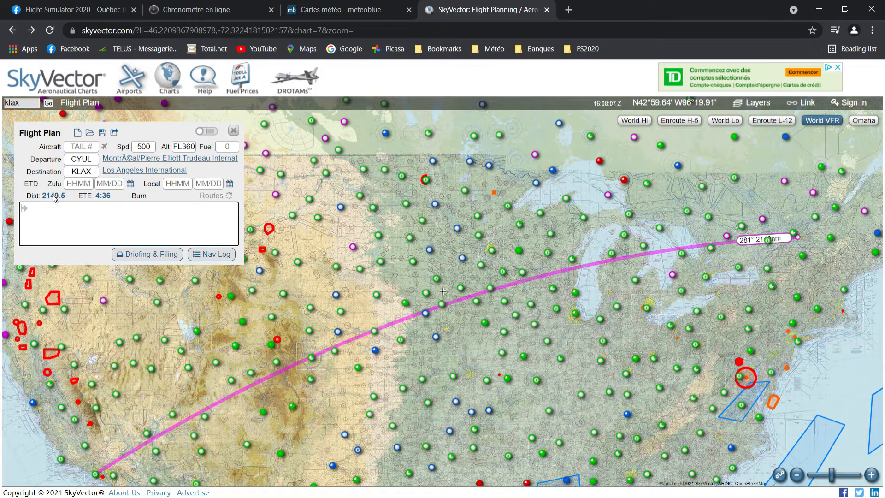
Set the flight plan's speed to 230 and its altitude to 120
left_click_drag(457, 272, 474, 253)
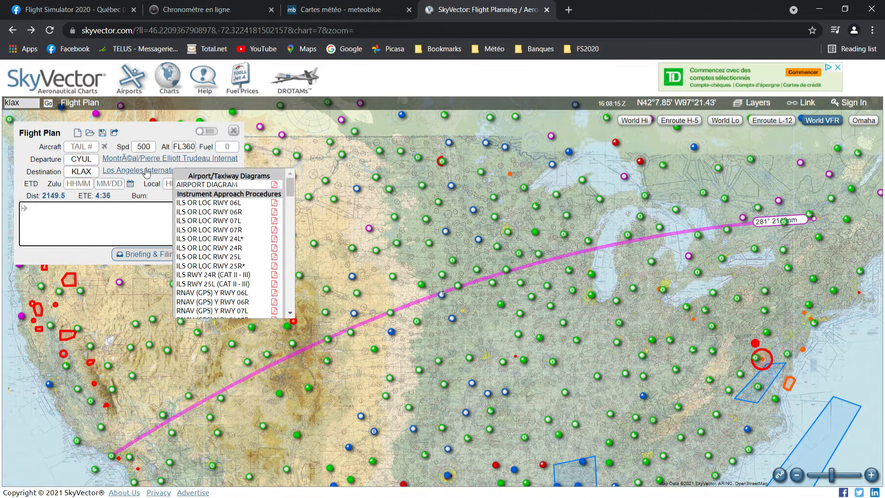
double_click(141, 148)
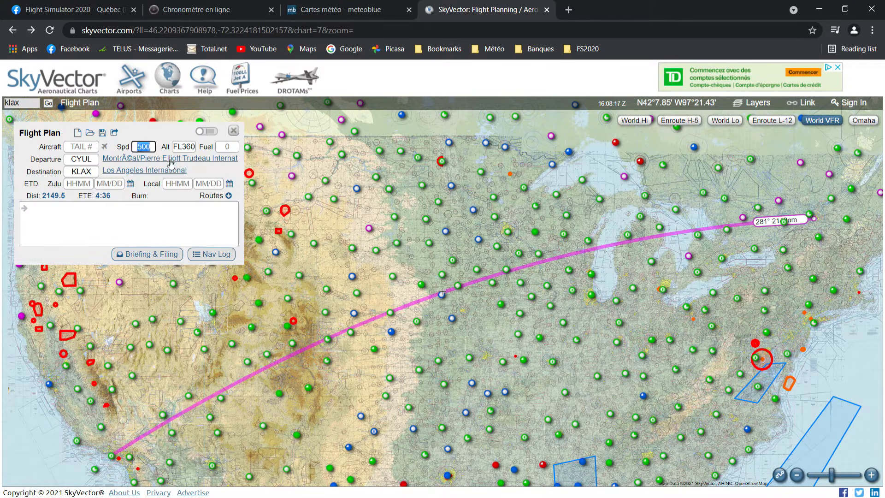
type("230")
double_click(179, 148)
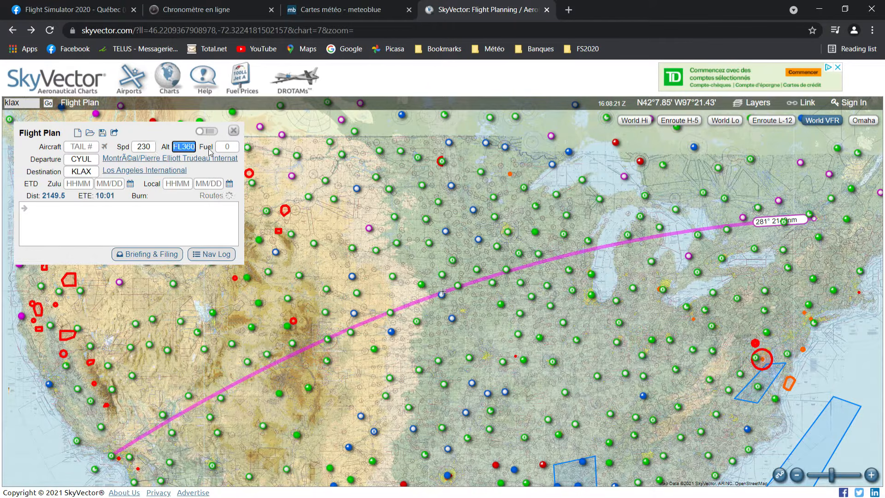
type("120")
left_click(131, 229)
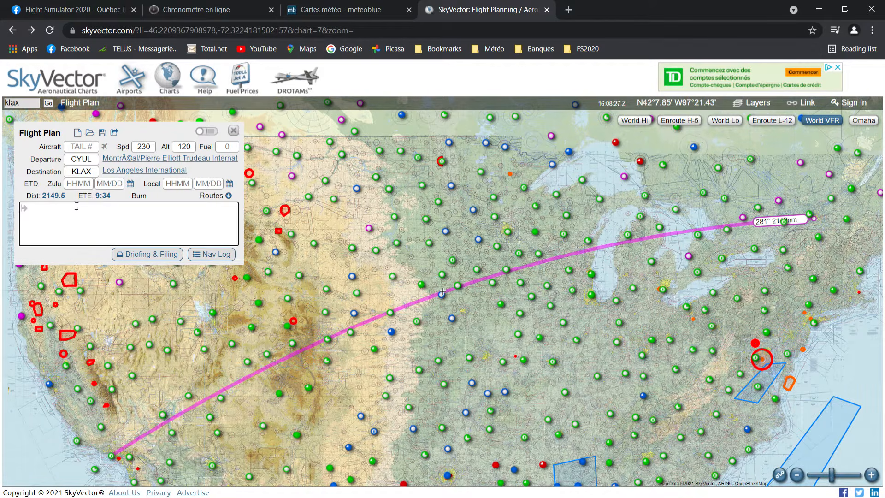
Bend the CYUL–KLAX route line down to Chicago O'Hare and add the GPS point N41°53.56' W87°53.33' as a waypoint
left_click_drag(396, 262, 365, 264)
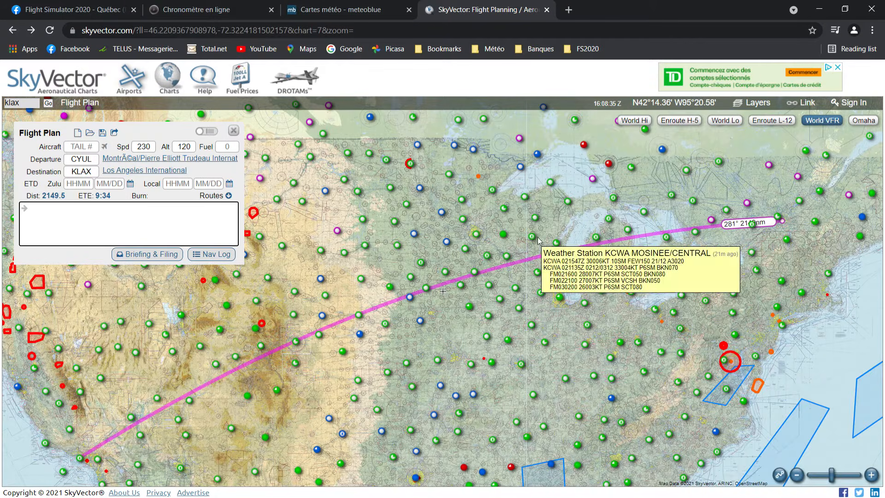
left_click_drag(543, 214, 448, 230)
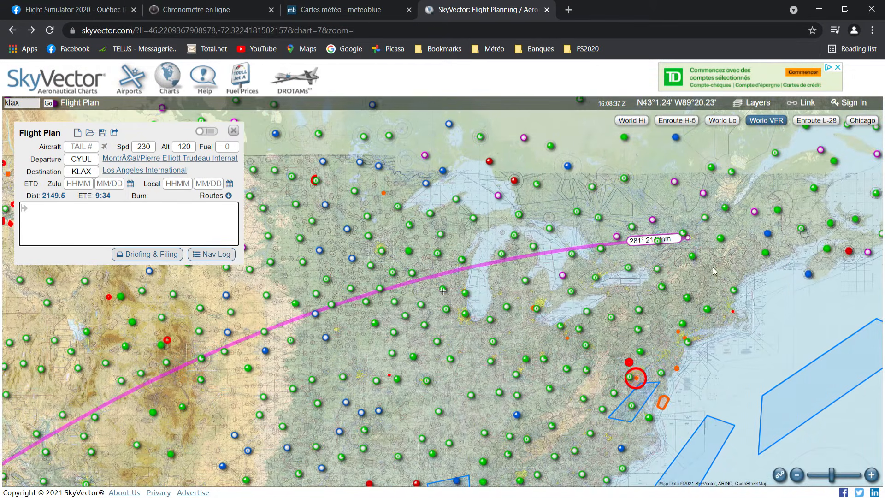
scroll(698, 251, "up", 1)
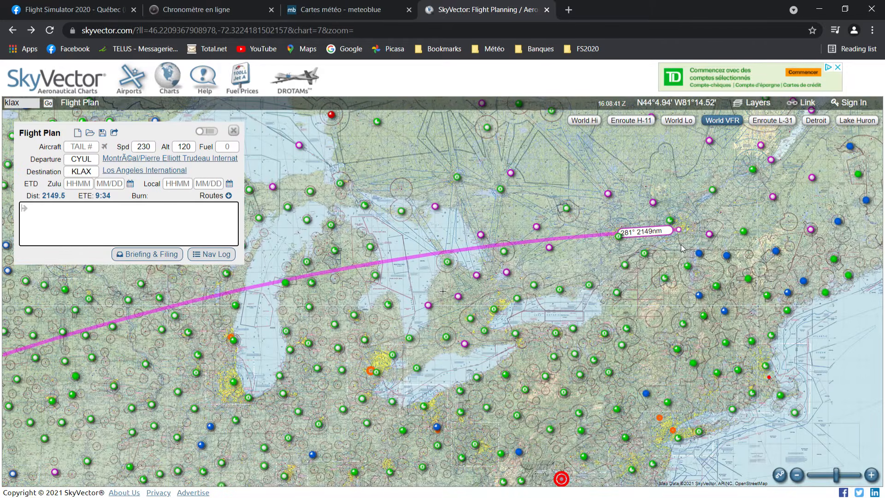
left_click_drag(391, 322, 516, 275)
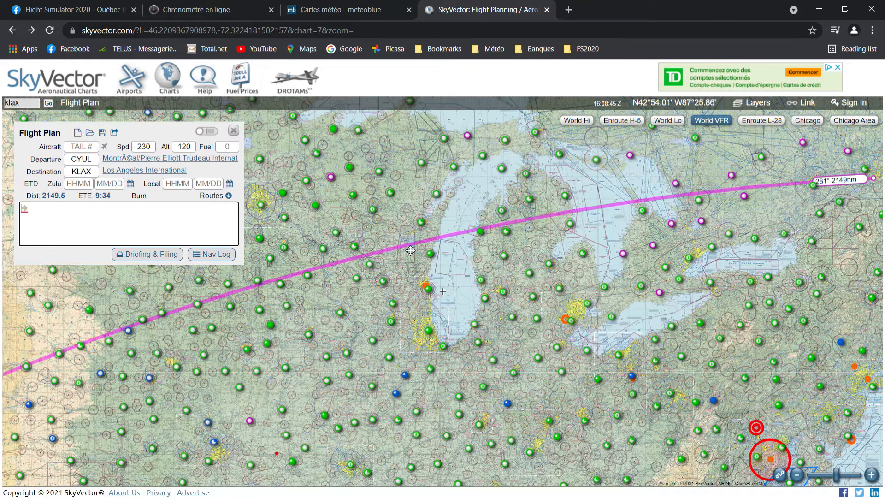
scroll(450, 346, "up", 1)
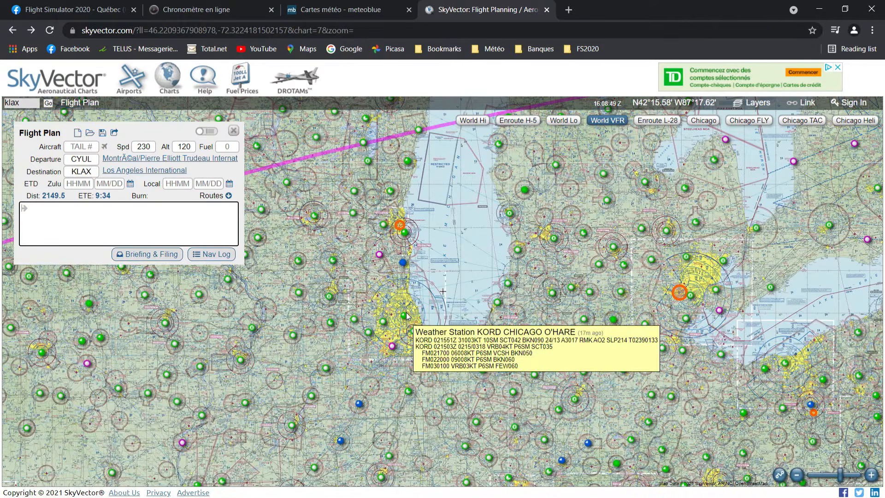
left_click_drag(388, 145, 406, 319)
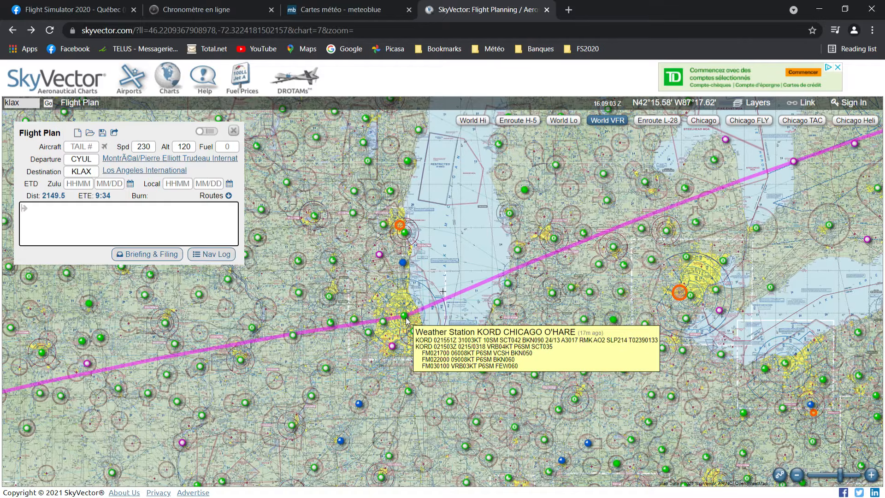
left_click_drag(406, 319, 407, 325)
left_click(407, 327)
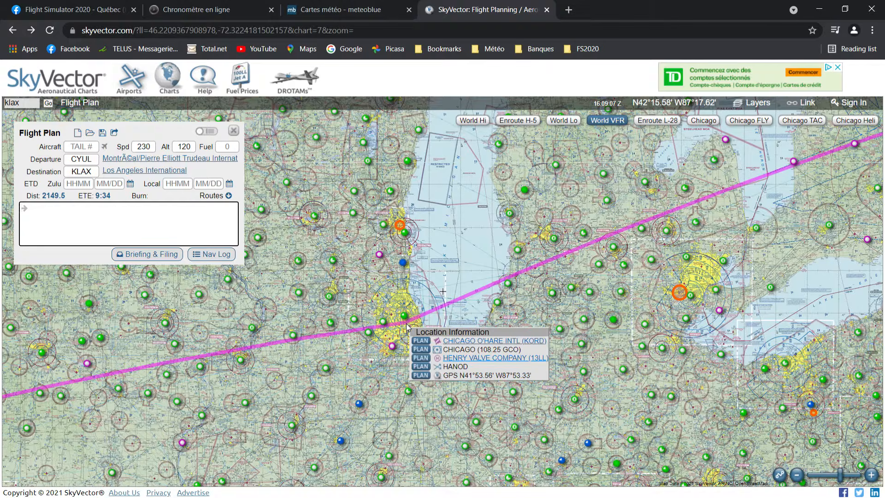
mouse_move(469, 351)
left_click(421, 376)
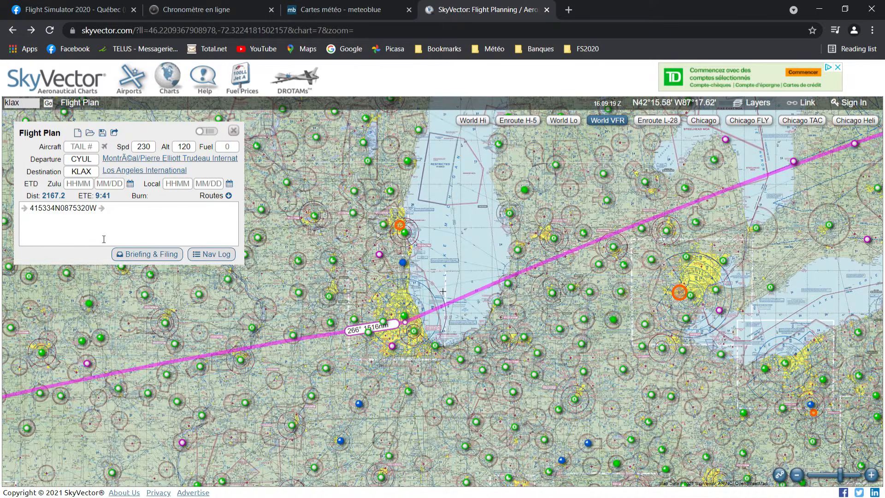
Move the Chicago waypoint closer to O'Hare, to the GPS point N41°56.32' W87°53.30'
left_click_drag(504, 238, 434, 304)
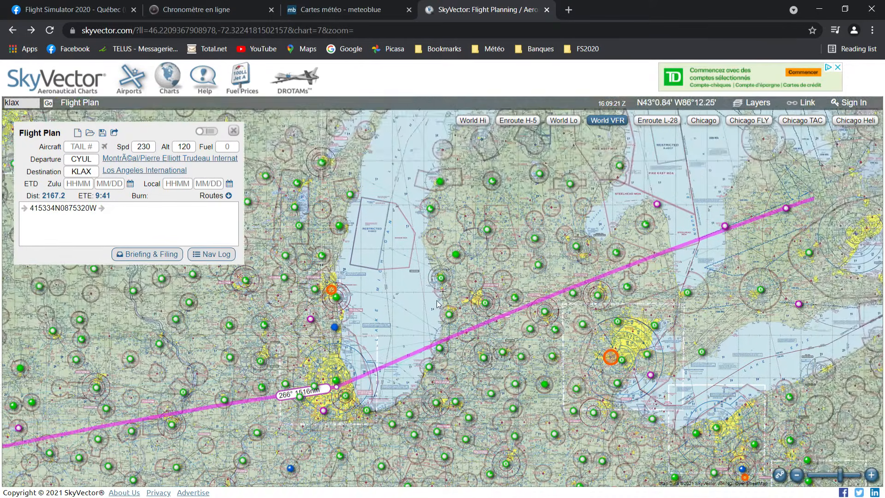
scroll(434, 305, "down", 2)
left_click_drag(726, 211, 532, 276)
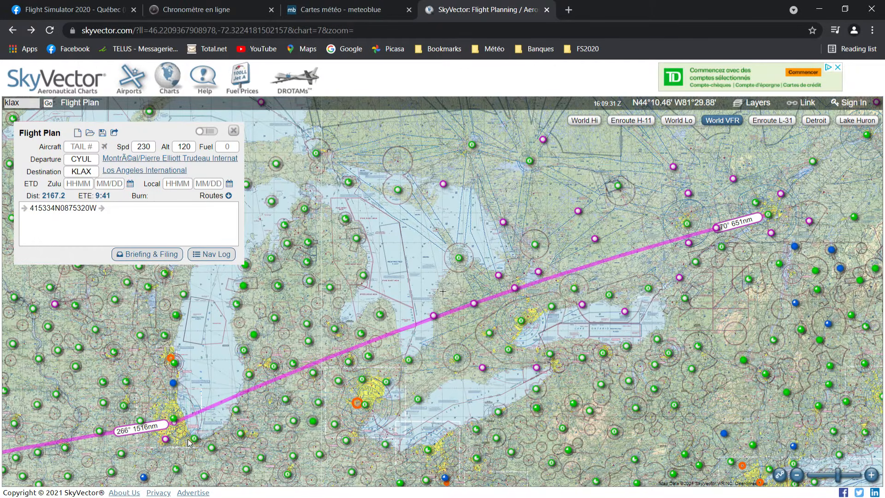
left_click_drag(206, 433, 362, 335)
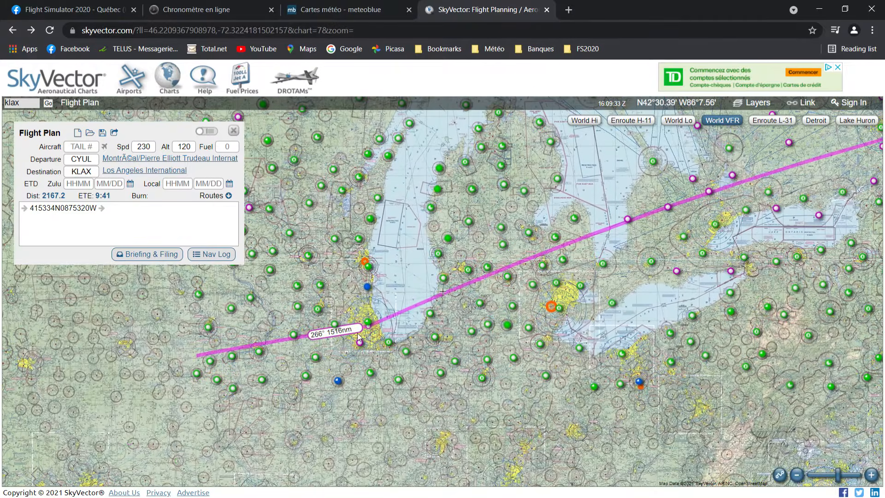
scroll(364, 334, "up", 2)
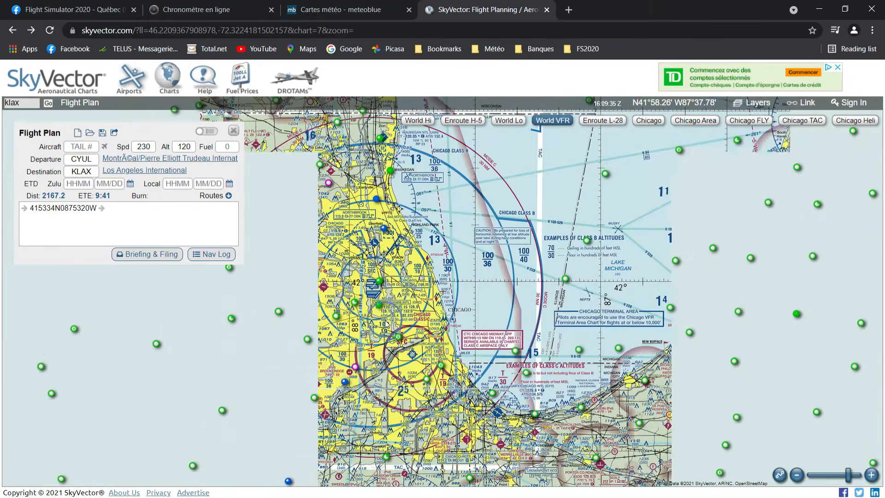
scroll(379, 317, "up", 1)
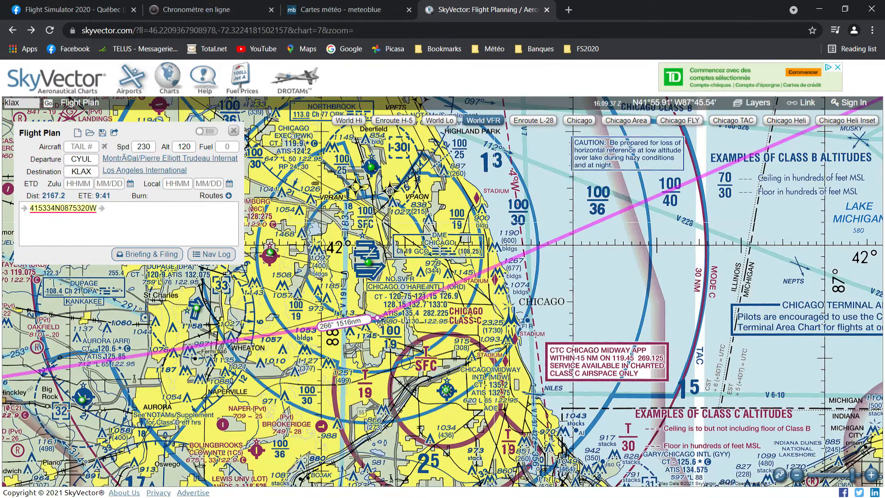
left_click_drag(383, 321, 380, 295)
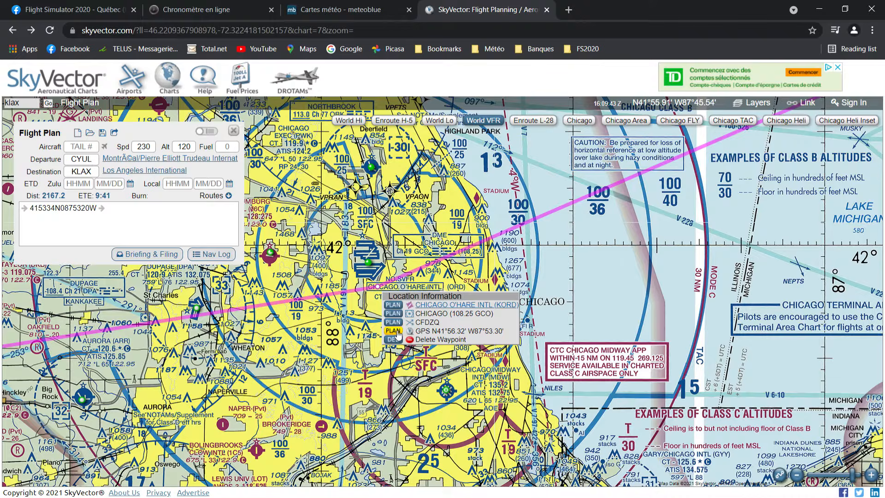
left_click(395, 331)
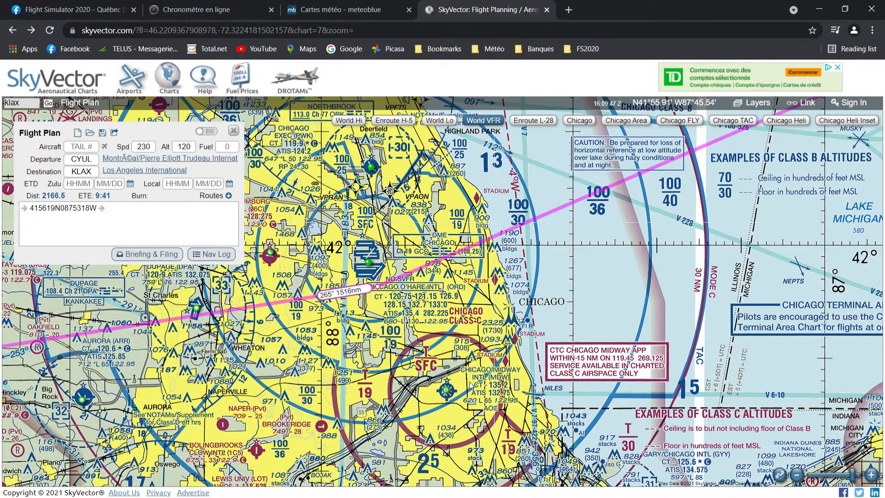
Bend the leg east of Chicago to Battle Creek and add the GPS point N42°18.81' W85°16.68' as a waypoint
left_click_drag(464, 380, 262, 367)
scroll(260, 364, "down", 2)
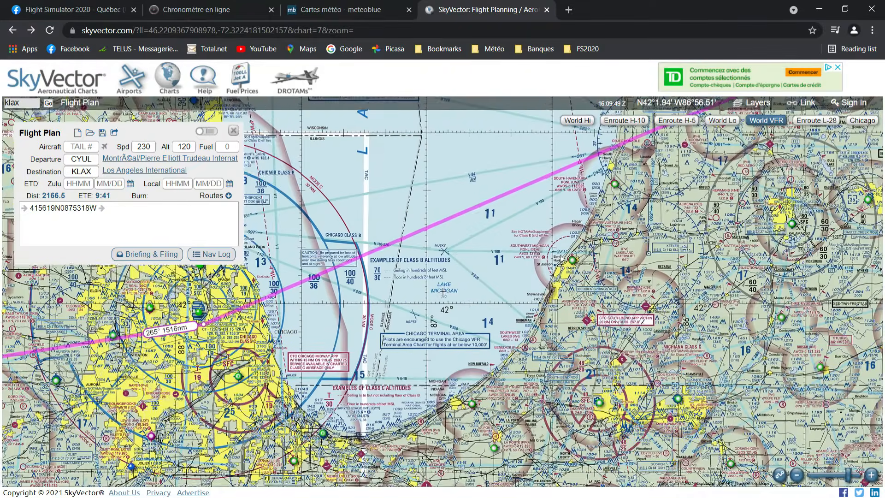
left_click_drag(696, 216, 429, 318)
scroll(599, 308, "up", 1)
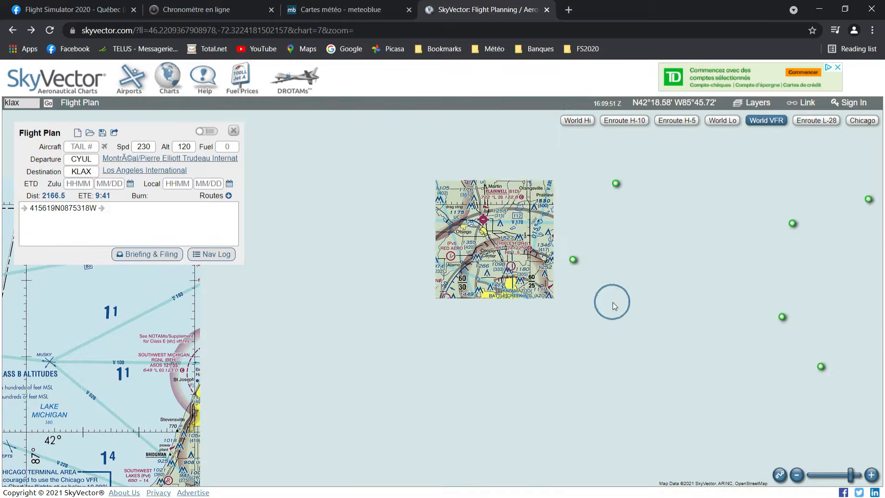
left_click_drag(476, 148, 611, 296)
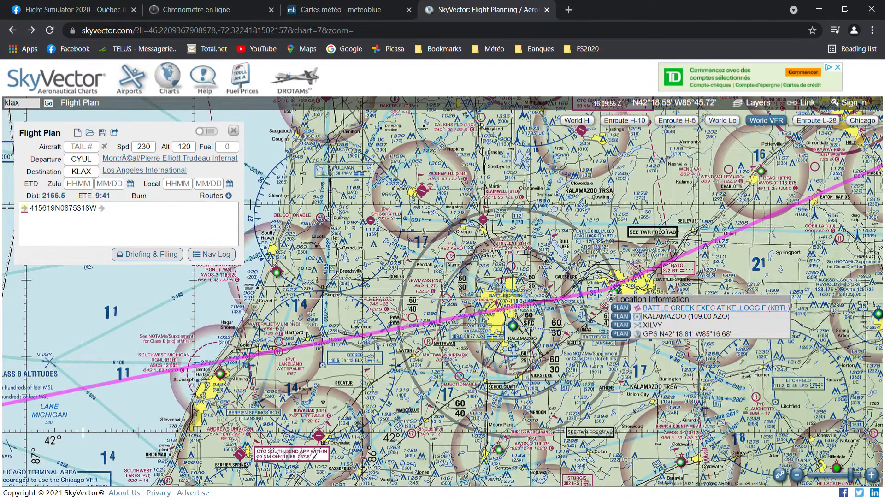
left_click(621, 334)
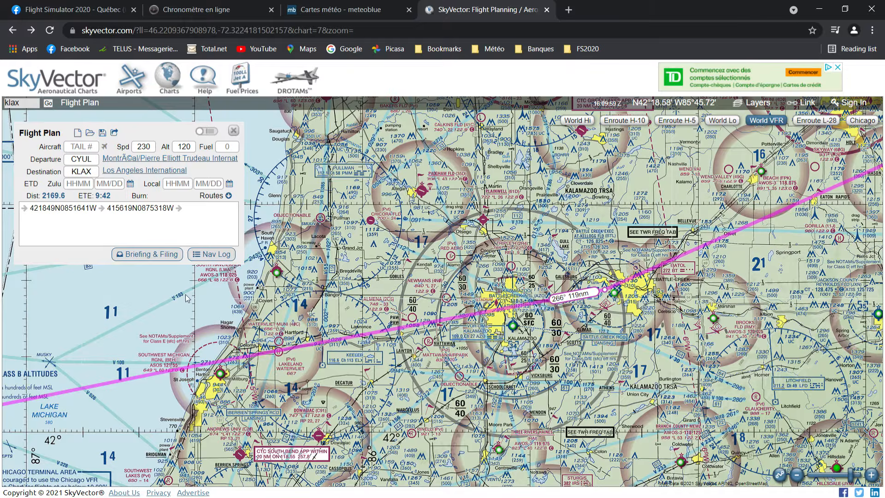
Set the flight plan's speed to 500 and its altitude to 360
scroll(327, 345, "down", 2)
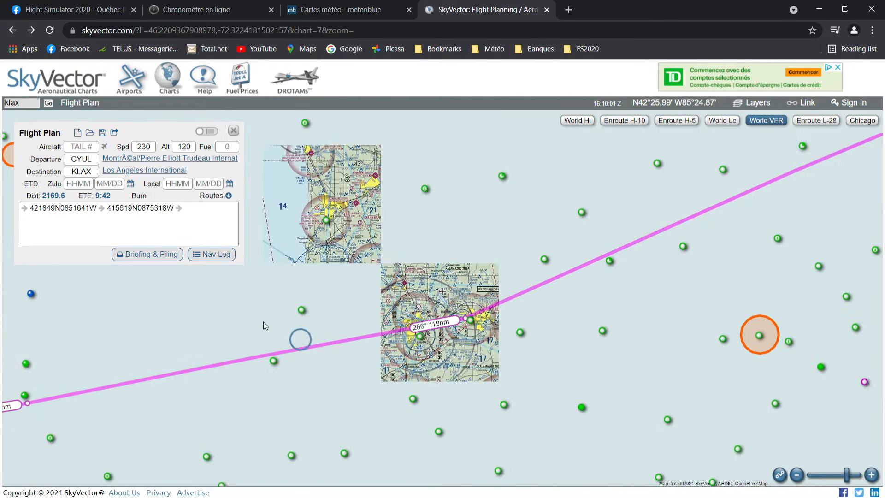
left_click_drag(264, 322, 452, 274)
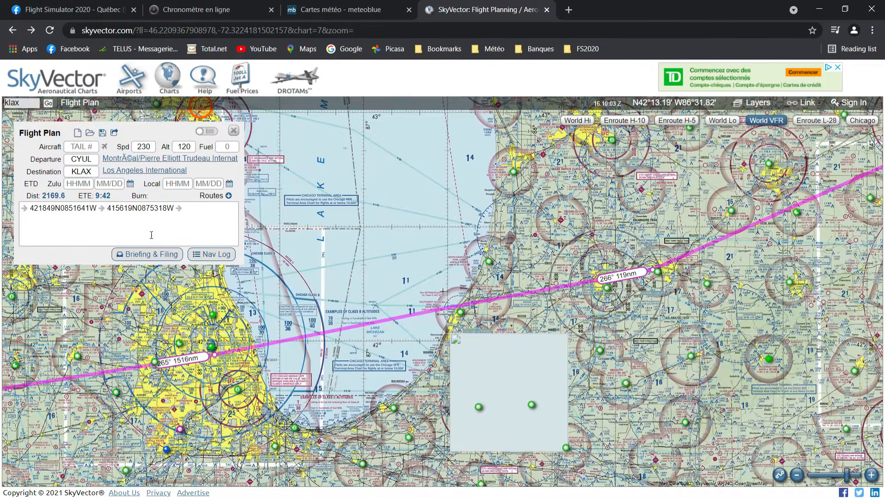
left_click(152, 148)
type("500")
left_click(179, 148)
type("360")
left_click(110, 213)
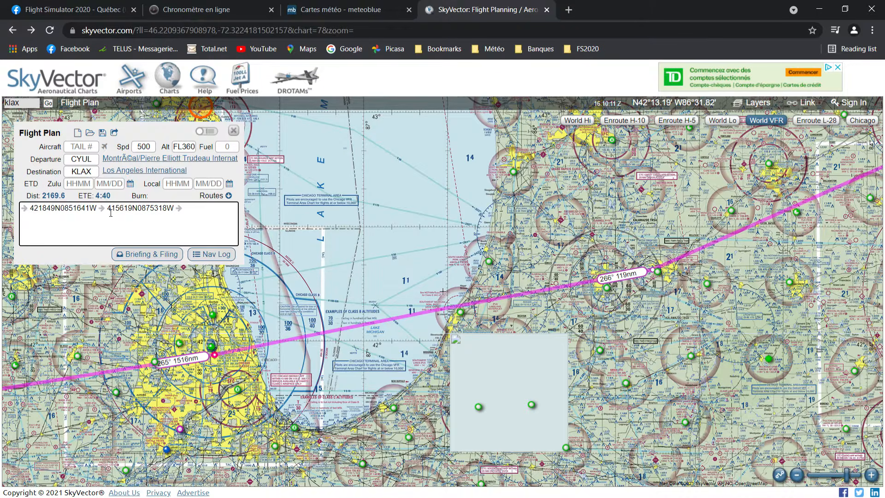
Check the distance and flight time of each leg of the route between Montreal, Battle Creek, Chicago and Los Angeles
mouse_move(26, 209)
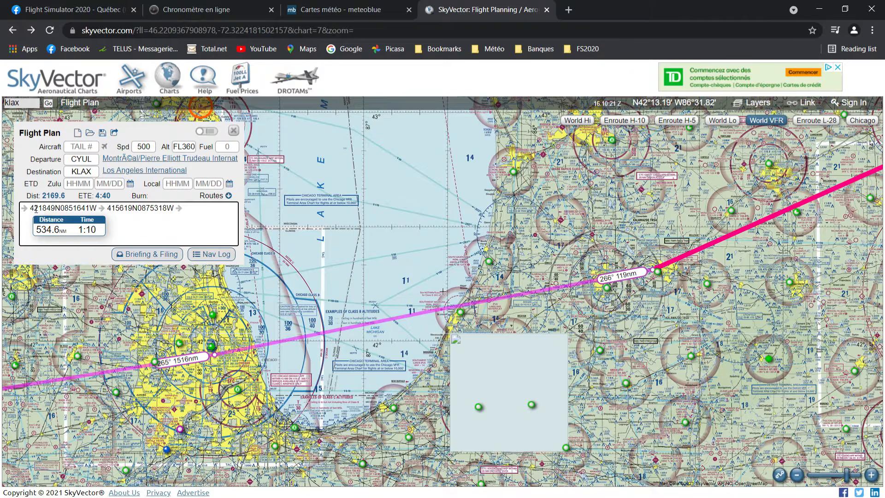
mouse_move(101, 211)
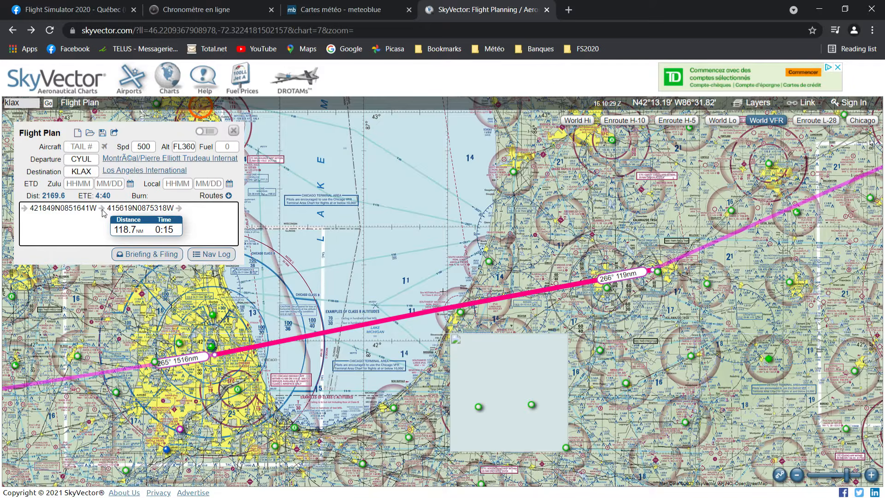
mouse_move(178, 209)
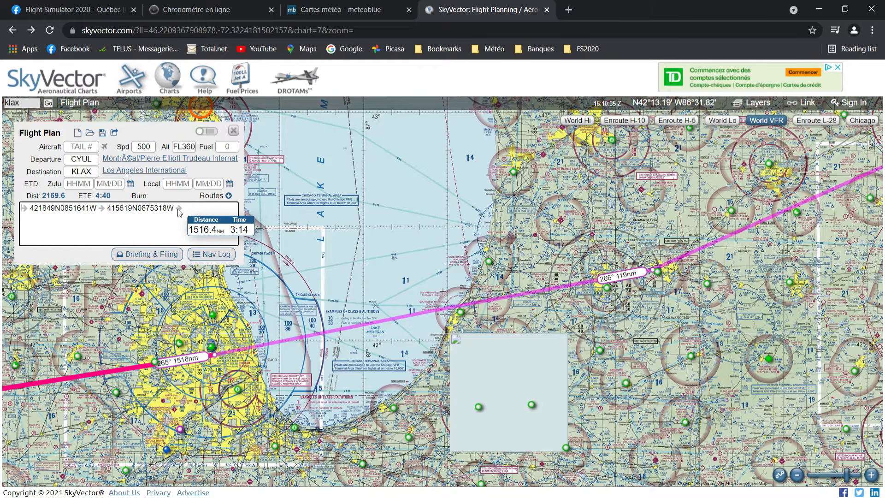
left_click_drag(355, 290, 394, 245)
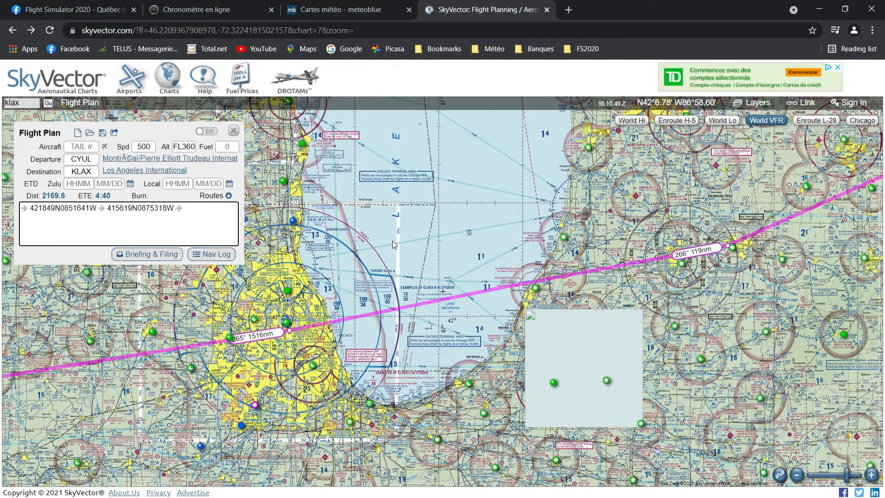
left_click_drag(422, 258, 388, 289)
scroll(388, 289, "down", 1)
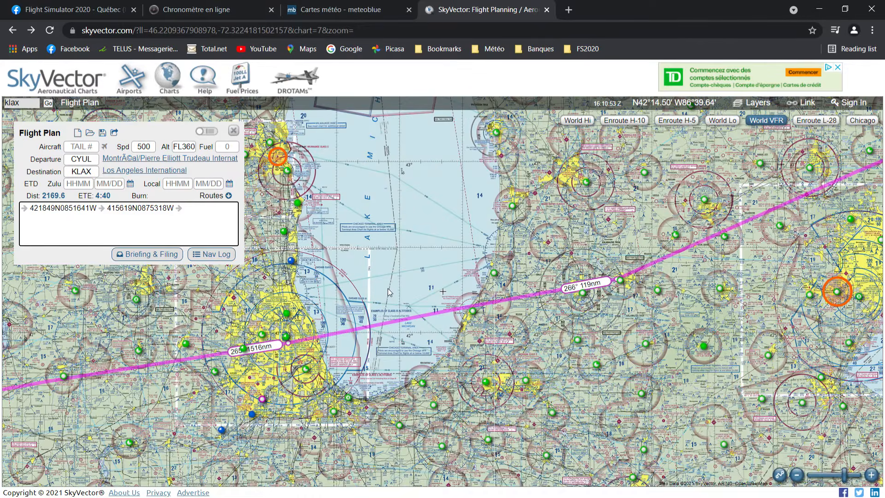
scroll(388, 288, "down", 1)
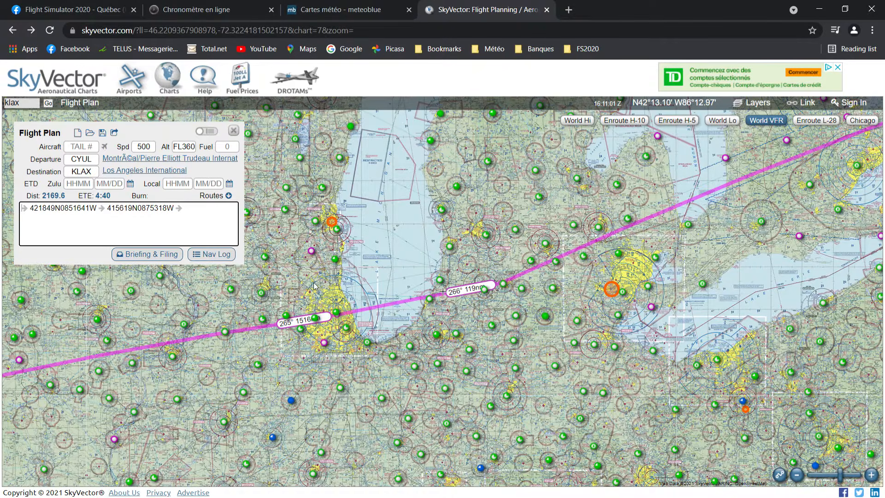
Reload the chart page and centre the chart on the airport KLAX with the flight plan form hidden
left_click(234, 132)
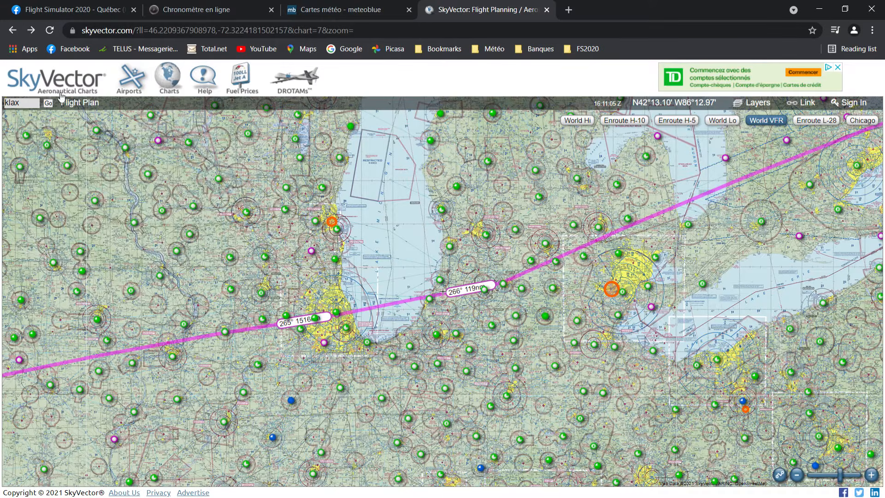
left_click(49, 30)
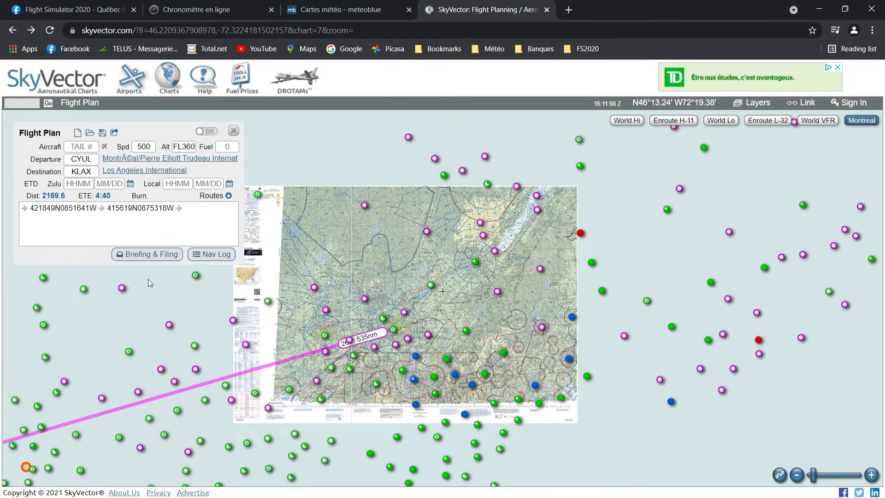
left_click(16, 108)
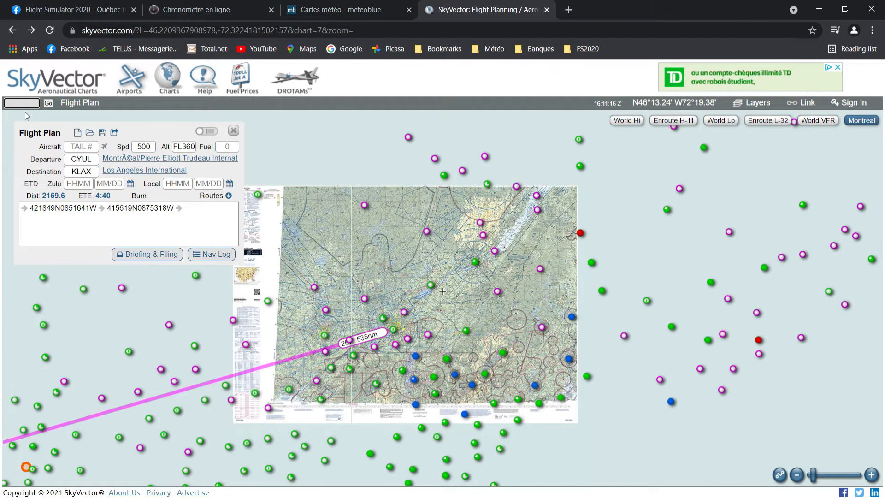
type("klax")
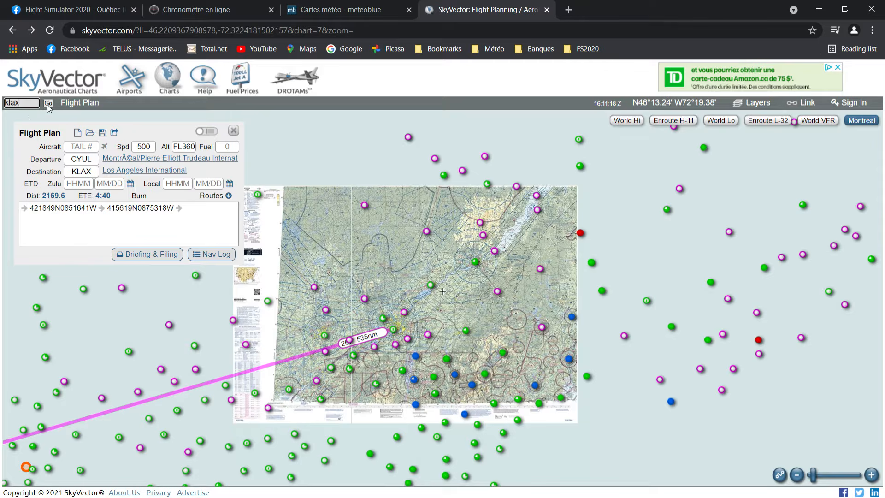
left_click(46, 104)
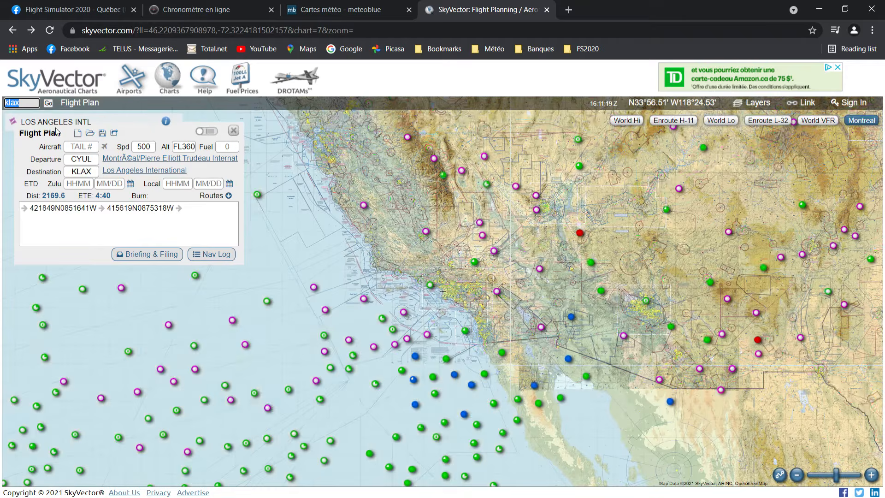
left_click(234, 131)
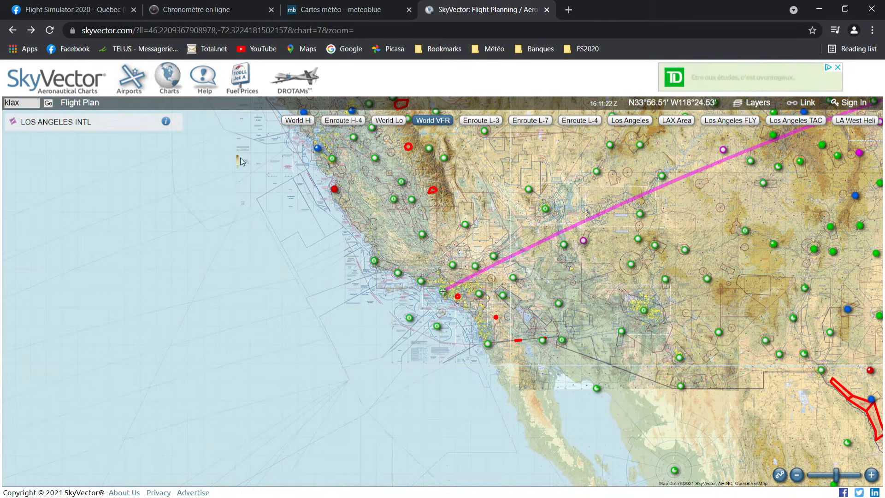
Examine the whole route line across the United States from Los Angeles towards Montreal
left_click_drag(590, 265, 361, 372)
scroll(357, 369, "down", 1)
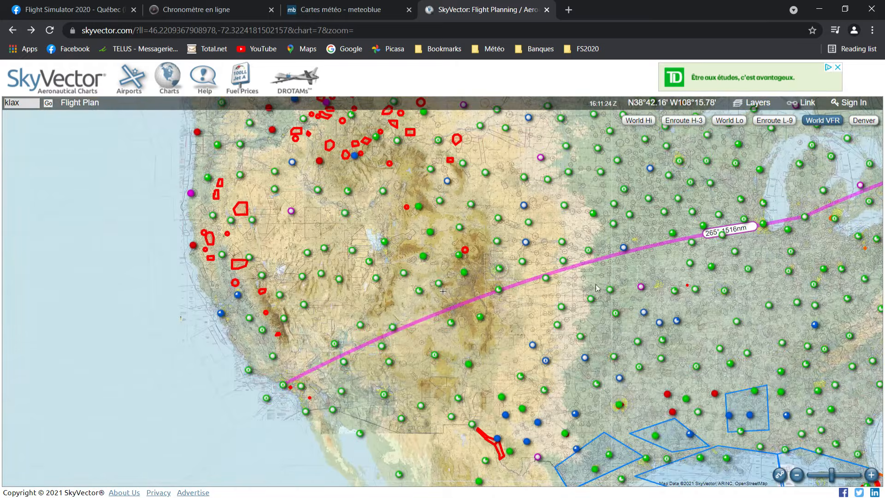
left_click_drag(557, 294, 287, 323)
left_click_drag(645, 257, 583, 293)
left_click_drag(462, 333, 518, 305)
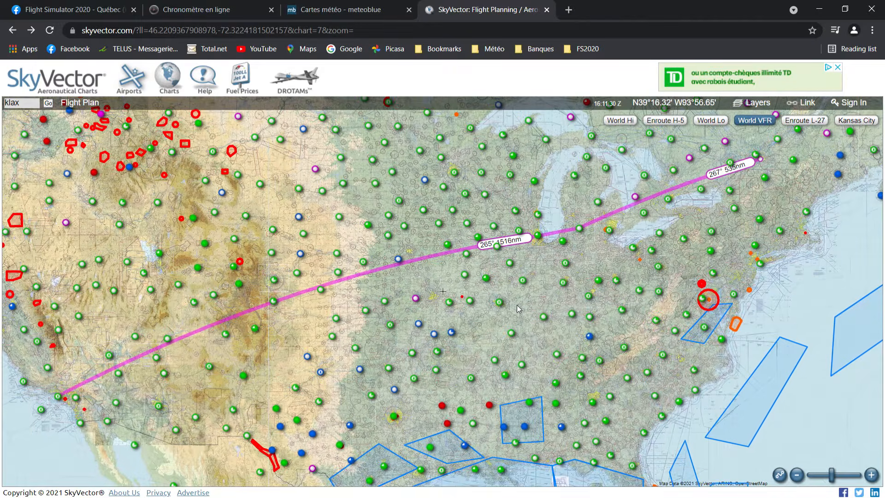
scroll(511, 325, "down", 1)
scroll(509, 332, "up", 1)
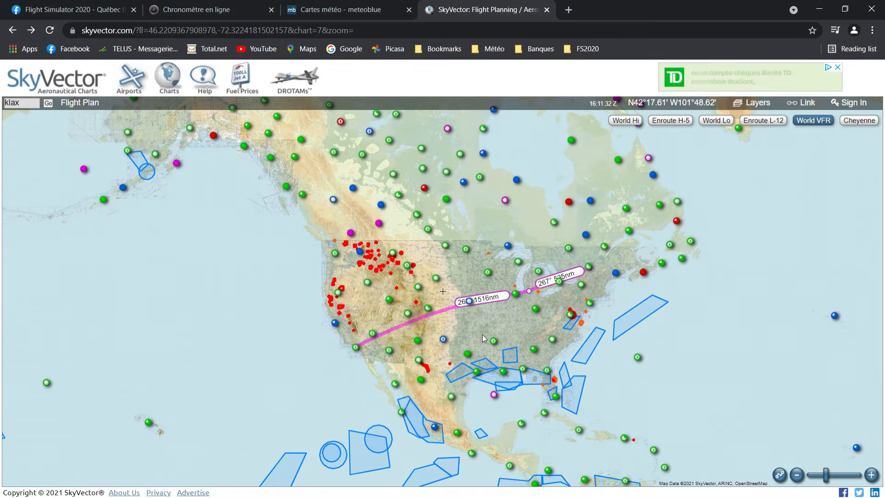
scroll(563, 295, "up", 1)
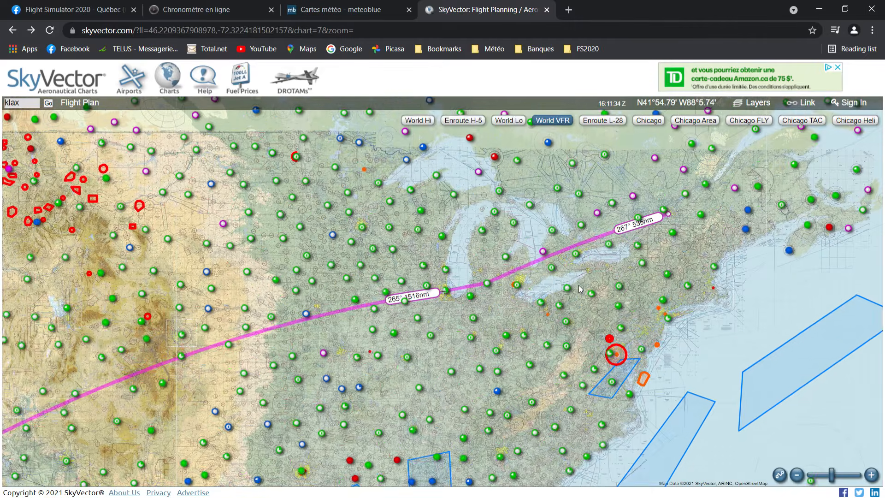
Follow the route to its Montreal end and read the weather report of station CYUL
left_click_drag(654, 258, 599, 288)
scroll(581, 276, "up", 3)
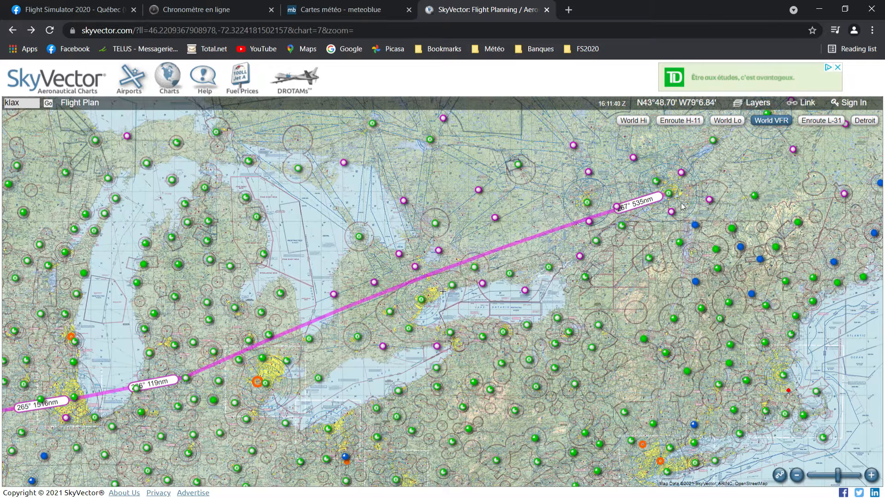
scroll(655, 199, "up", 1)
scroll(654, 199, "up", 2)
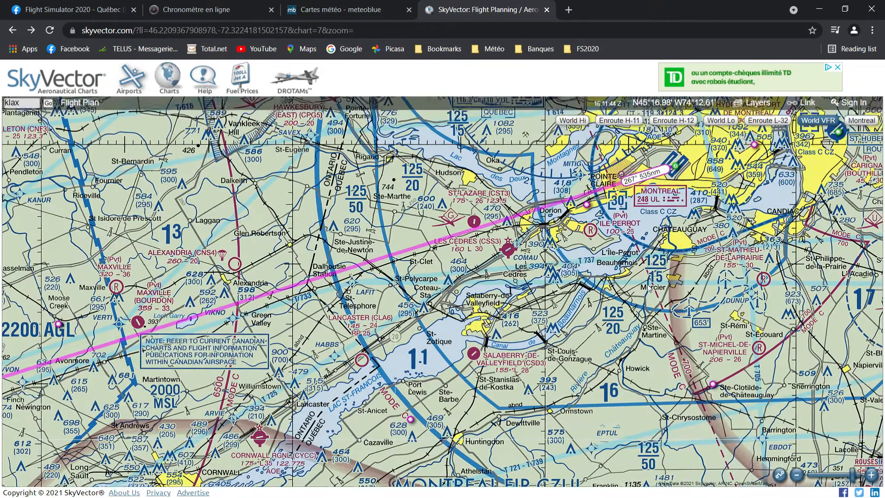
left_click_drag(663, 226, 650, 312)
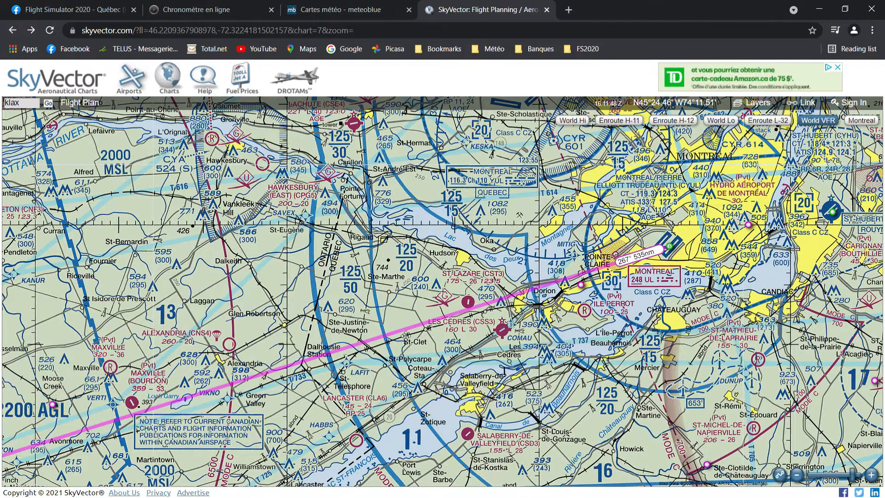
mouse_move(672, 253)
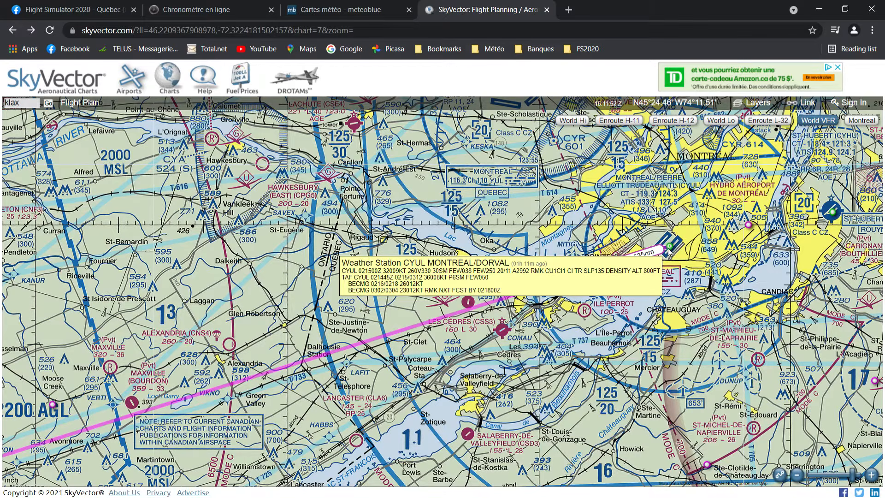
Follow the route southwest from Montreal to Battle Creek and delete the waypoint there
left_click_drag(445, 405, 715, 210)
scroll(715, 210, "down", 1)
left_click_drag(381, 353, 789, 224)
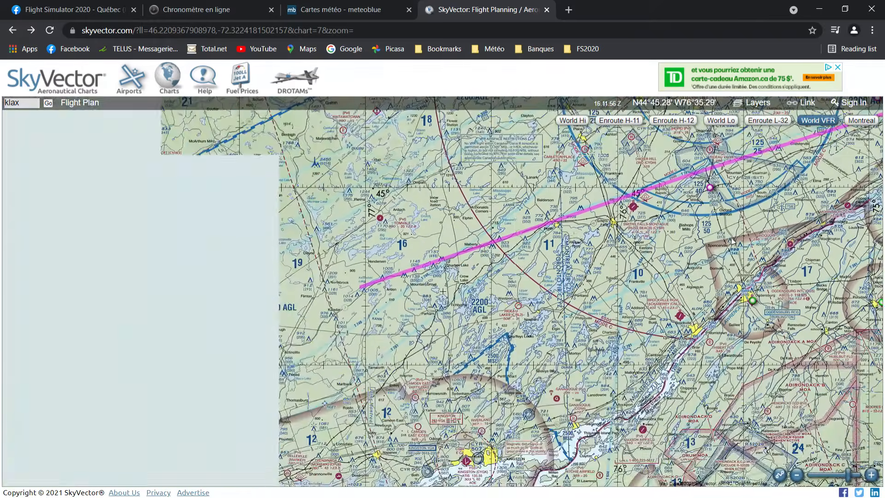
left_click_drag(342, 345, 830, 190)
left_click_drag(371, 257, 692, 140)
scroll(521, 270, "down", 1)
left_click_drag(323, 336, 737, 150)
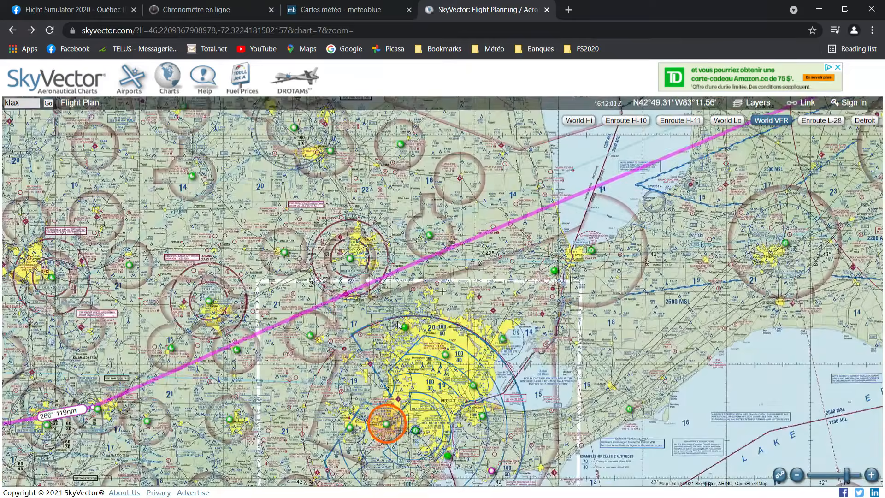
left_click_drag(82, 416, 462, 285)
scroll(463, 285, "up", 1)
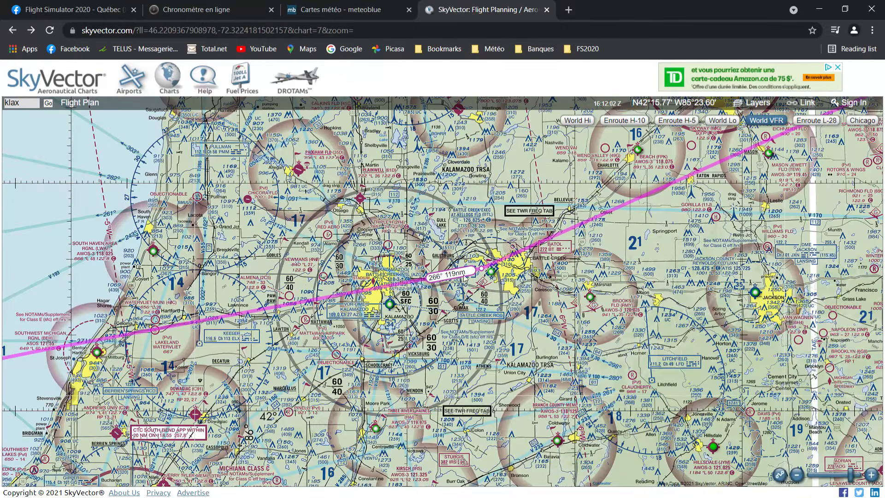
left_click(487, 273)
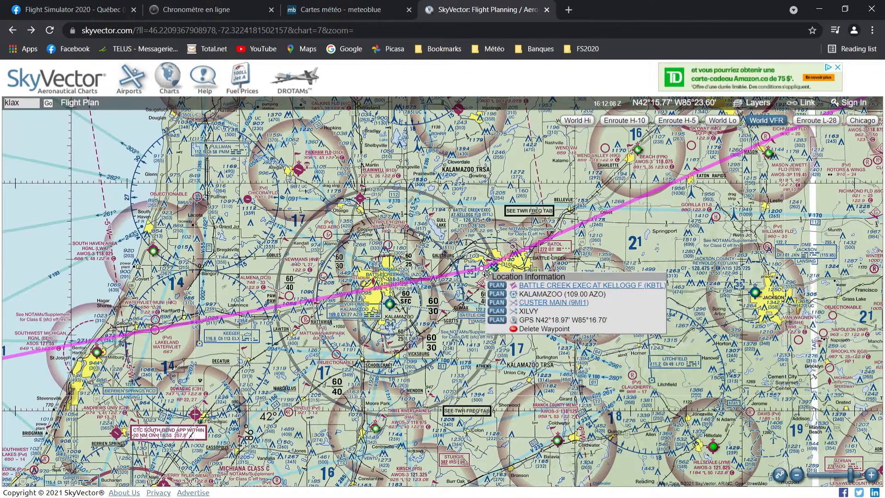
left_click(496, 327)
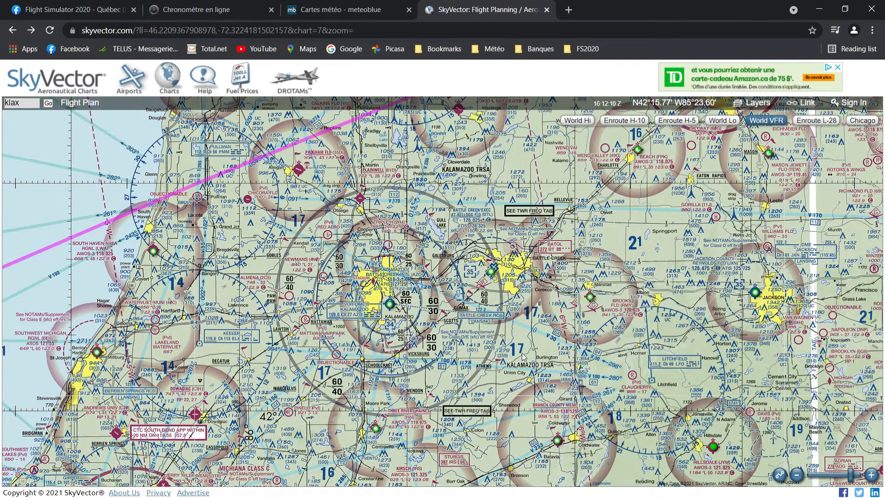
Reopen the flight plan and remove the remaining Chicago waypoint 415619N0875318W from its route
scroll(523, 357, "down", 2)
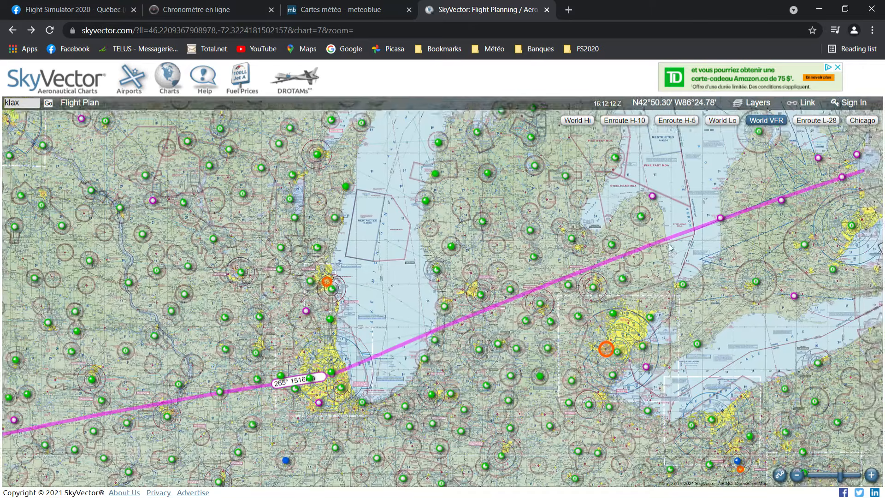
left_click_drag(669, 247, 397, 335)
left_click(80, 102)
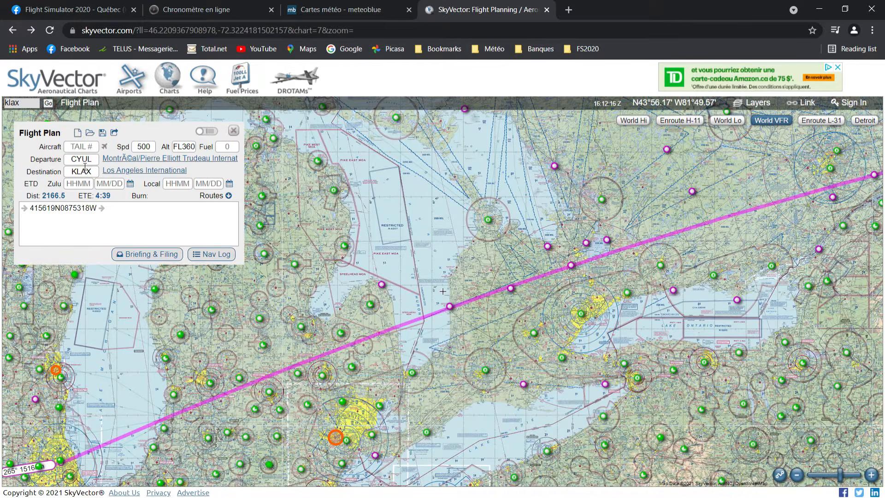
left_click_drag(110, 210, 1, 200)
key("BackSpace")
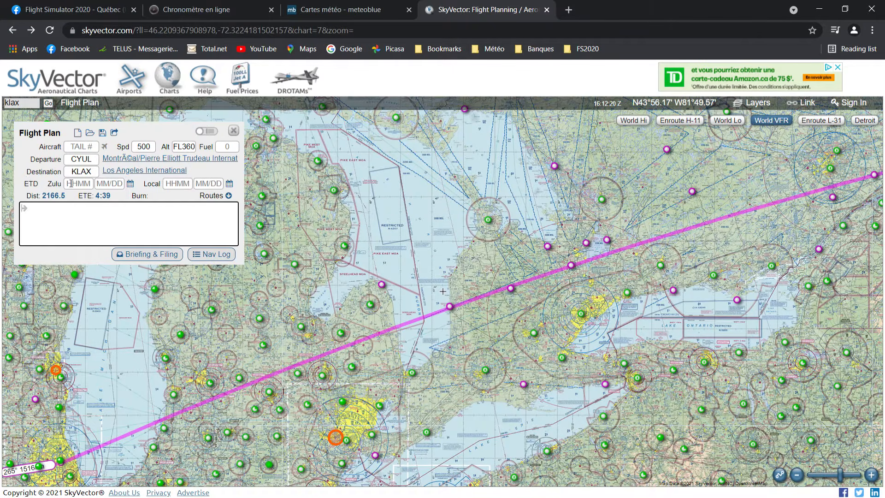
Clear the destination KLAX and the departure CYUL from the flight plan and close it
left_click(97, 173)
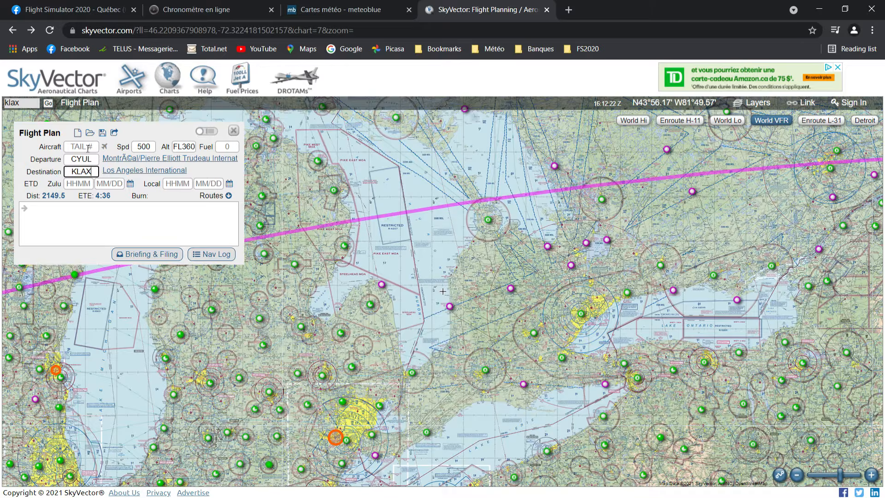
left_click_drag(97, 172, 49, 177)
key("BackSpace")
left_click_drag(96, 160, 49, 165)
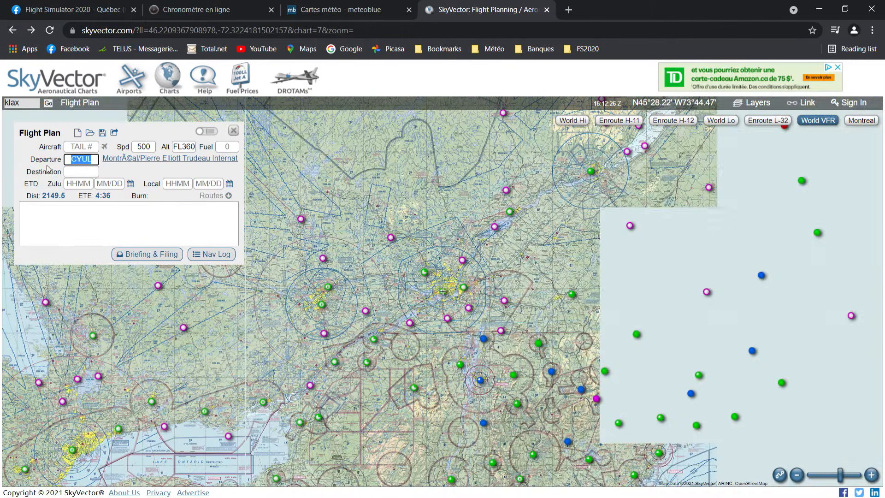
key("BackSpace")
left_click(202, 227)
left_click(165, 173)
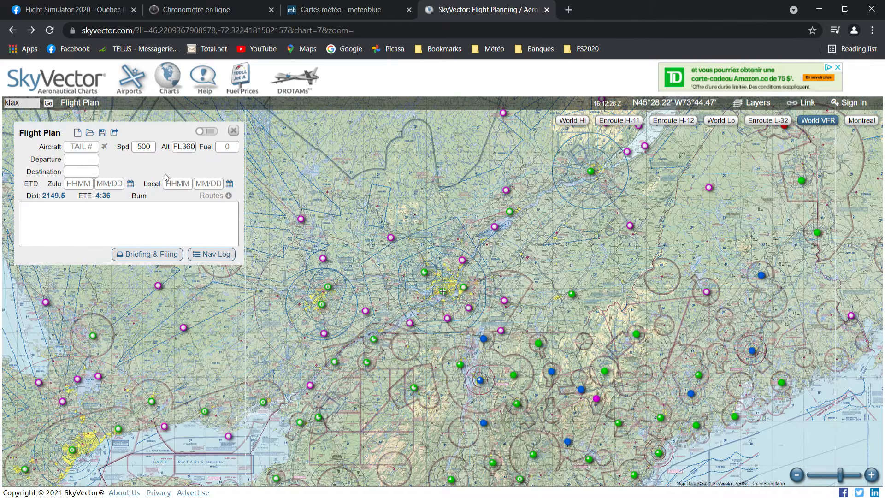
left_click(233, 131)
scroll(338, 288, "down", 2)
mouse_move(343, 289)
scroll(341, 284, "up", 1)
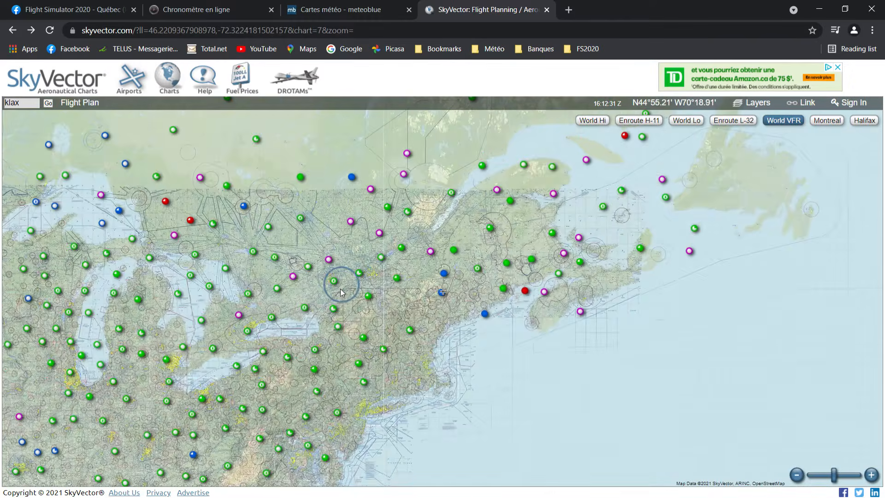
Start a new route with the GPS point N45°27.22' W73°43.23' beside Montreal's Pierre Elliott Trudeau airport (CYUL)
left_click_drag(329, 315, 338, 287)
scroll(351, 264, "up", 1)
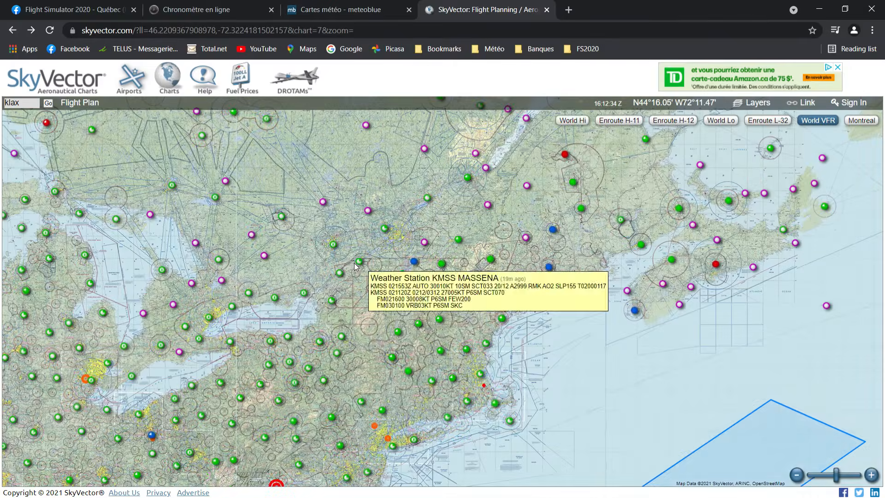
scroll(352, 258, "up", 1)
scroll(443, 206, "up", 1)
left_click_drag(444, 206, 395, 304)
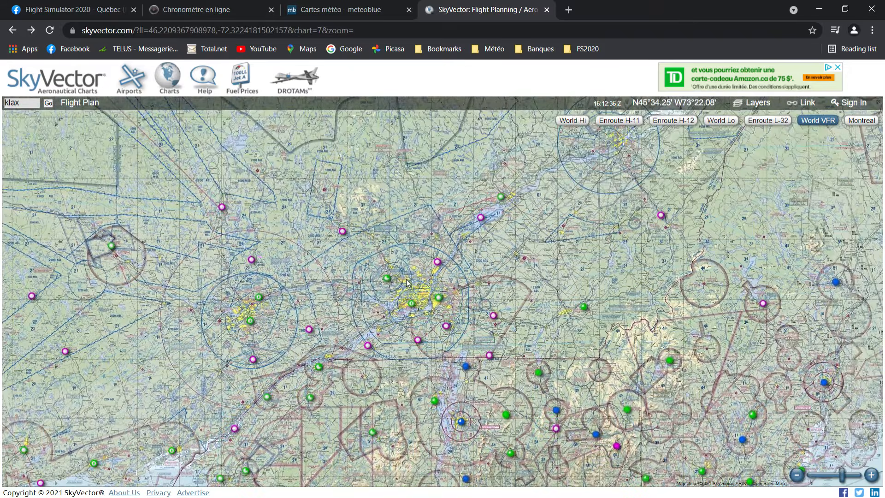
scroll(401, 335, "up", 1)
scroll(401, 335, "up", 1)
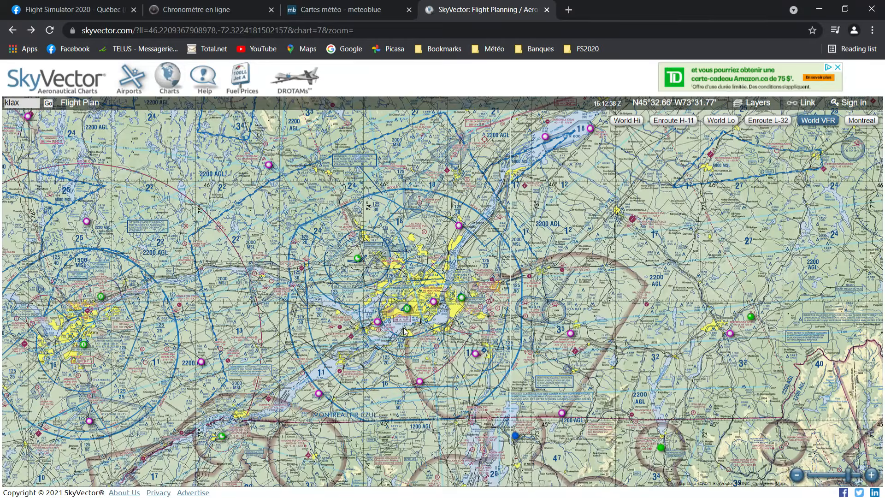
mouse_move(417, 312)
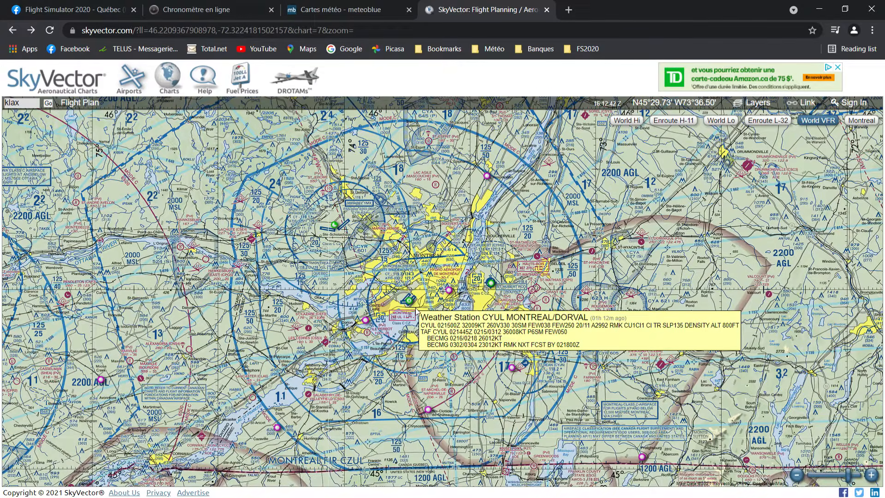
left_click(416, 312)
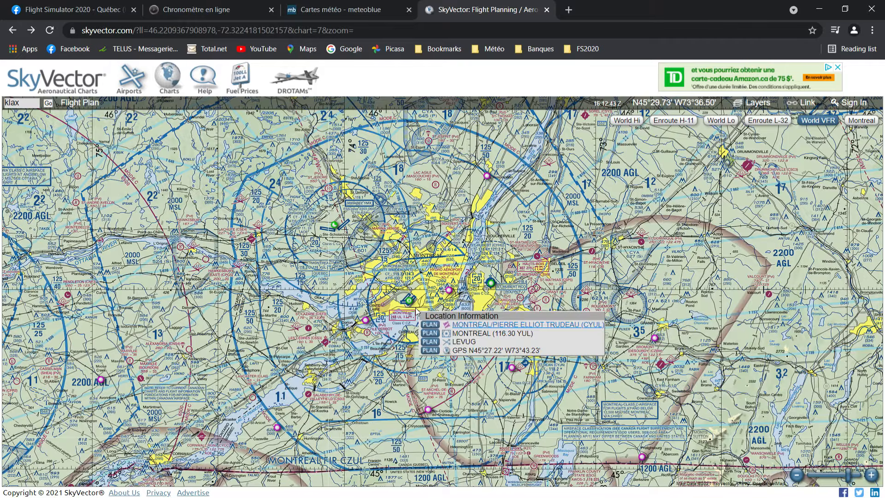
left_click(429, 350)
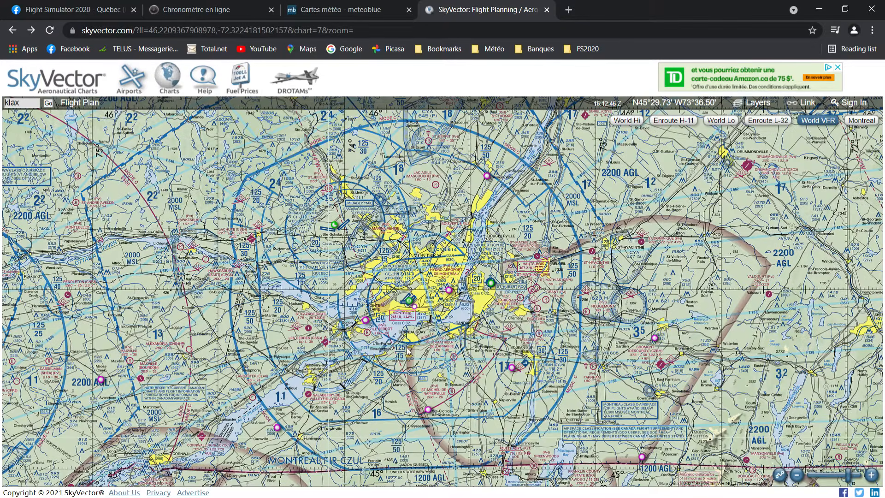
Add the GPS point N49°10.57' W123°11.24' at Vancouver International (CYVR) as the route's next waypoint
scroll(412, 351, "down", 3)
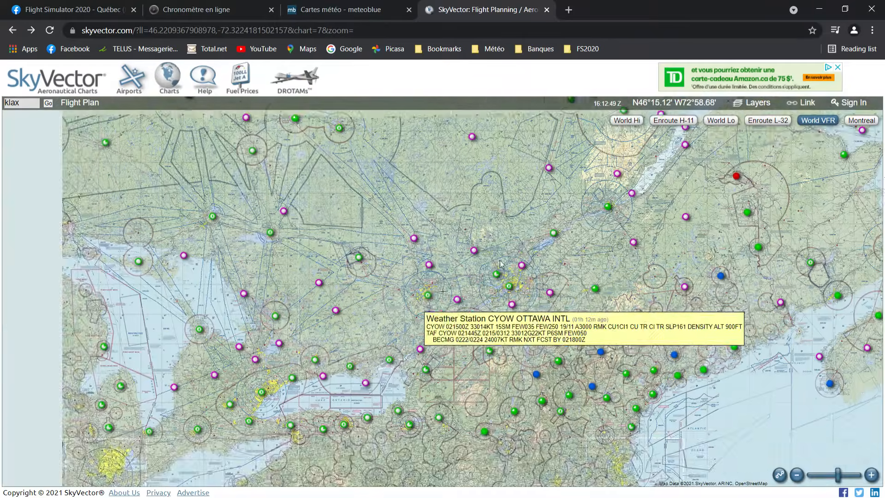
left_click_drag(502, 264, 790, 123)
left_click_drag(267, 216, 661, 331)
left_click_drag(221, 143, 548, 375)
left_click_drag(339, 335, 585, 351)
scroll(582, 350, "down", 1)
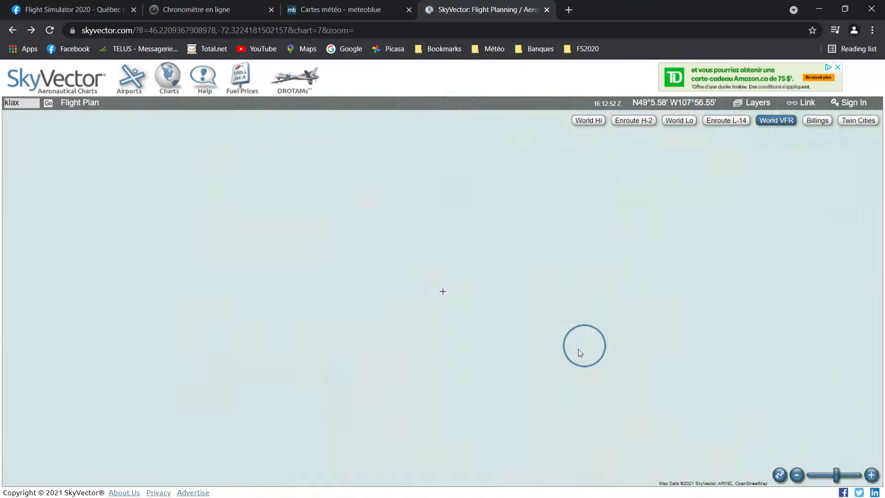
left_click_drag(272, 349, 751, 323)
scroll(444, 308, "up", 1)
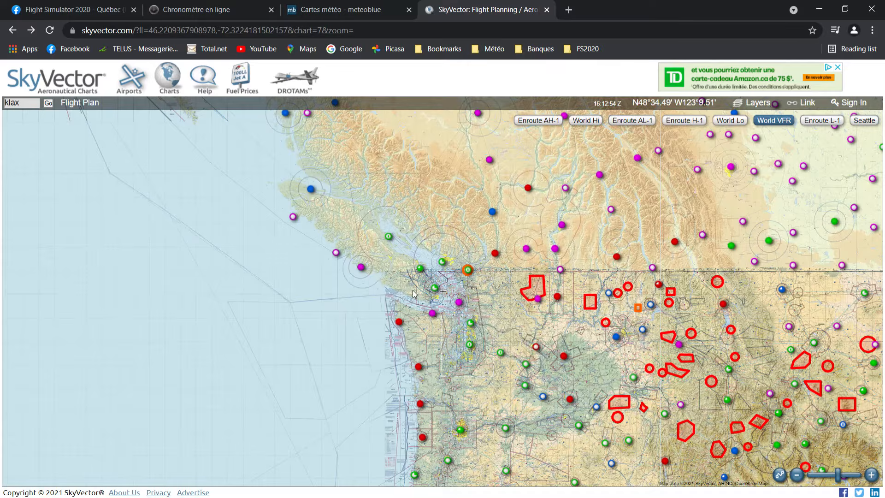
scroll(483, 311, "up", 1)
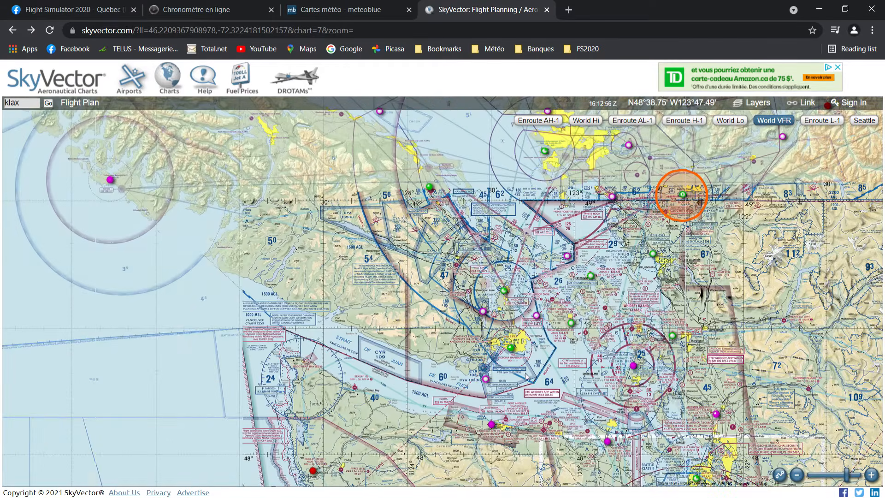
left_click_drag(677, 277, 433, 351)
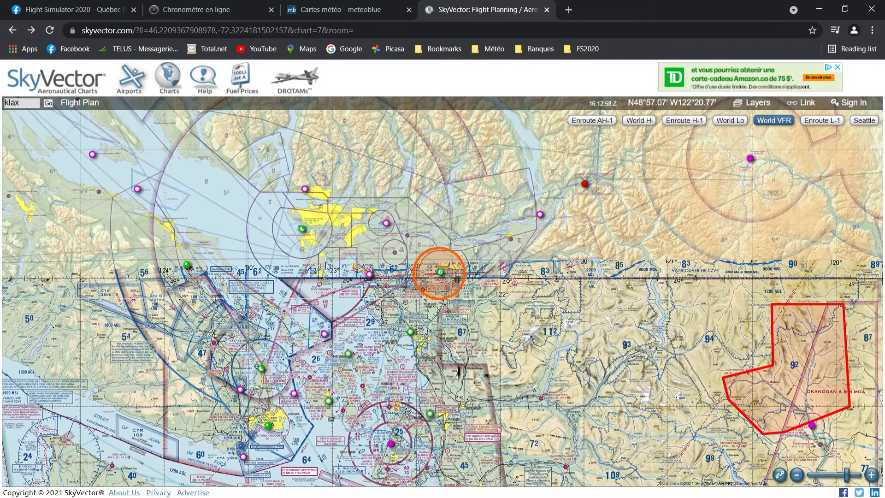
scroll(305, 236, "up", 2)
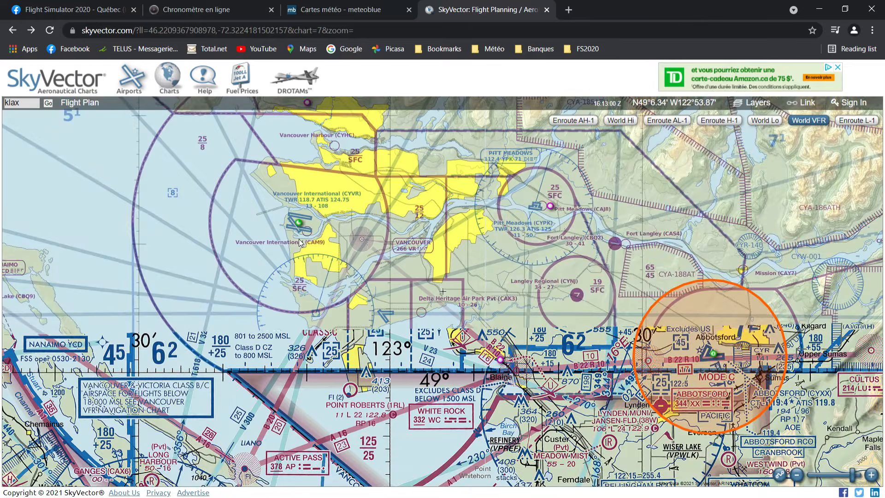
left_click(300, 242)
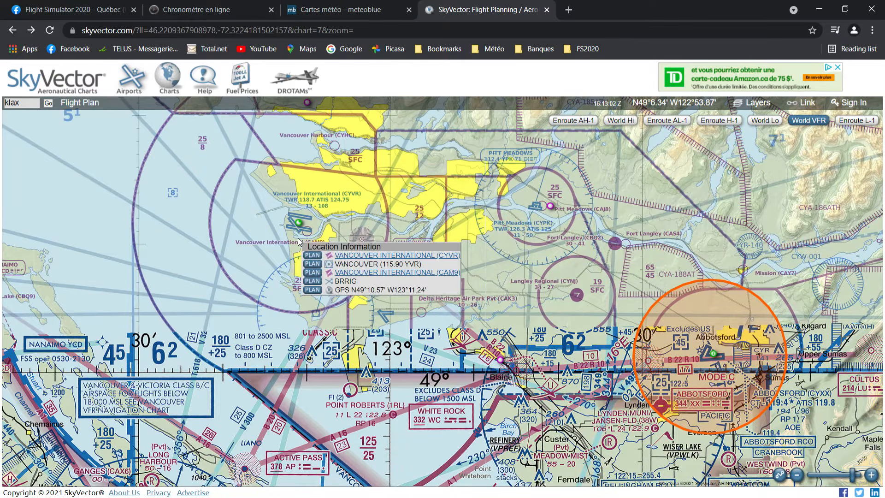
left_click(313, 290)
Check the whole Montreal–Vancouver route on the map and its distance, time and waypoints in the flight plan
scroll(203, 283, "down", 3)
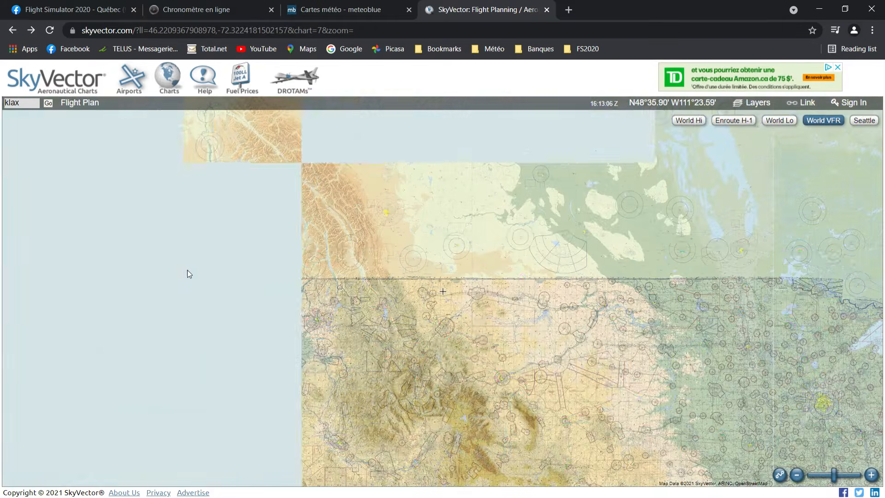
scroll(267, 302, "down", 1)
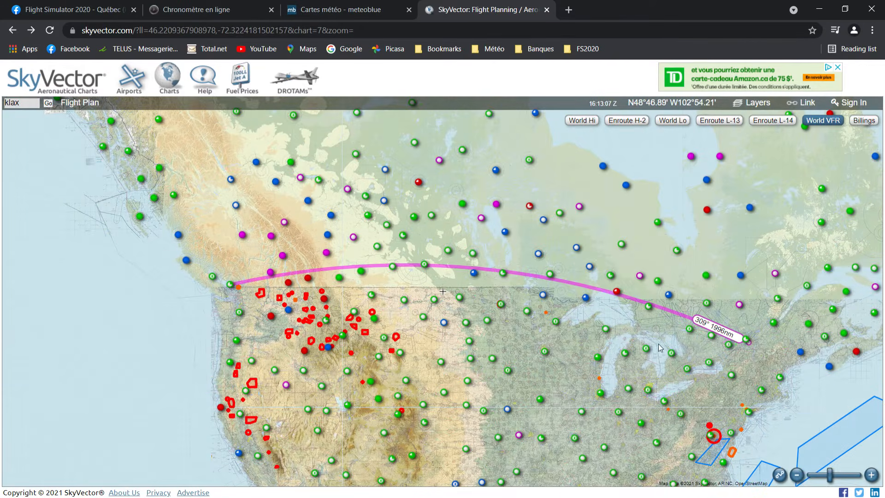
left_click(76, 103)
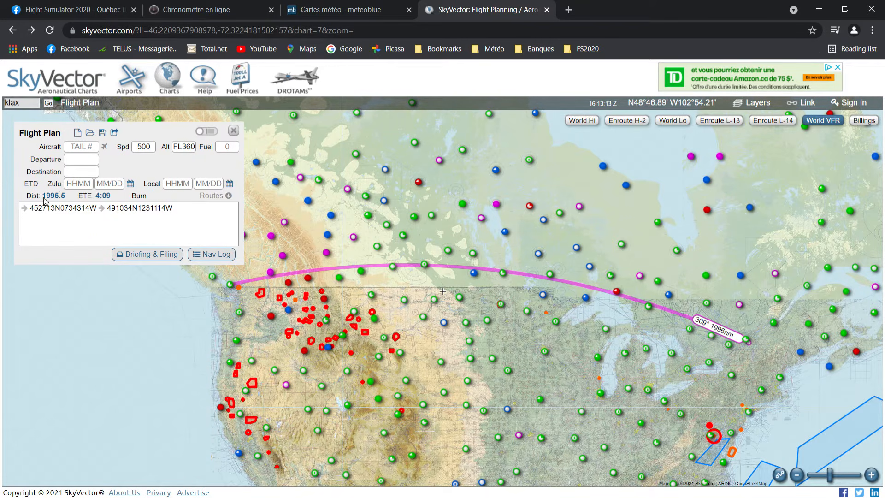
mouse_move(104, 211)
scroll(516, 317, "up", 1)
left_click_drag(590, 330, 371, 323)
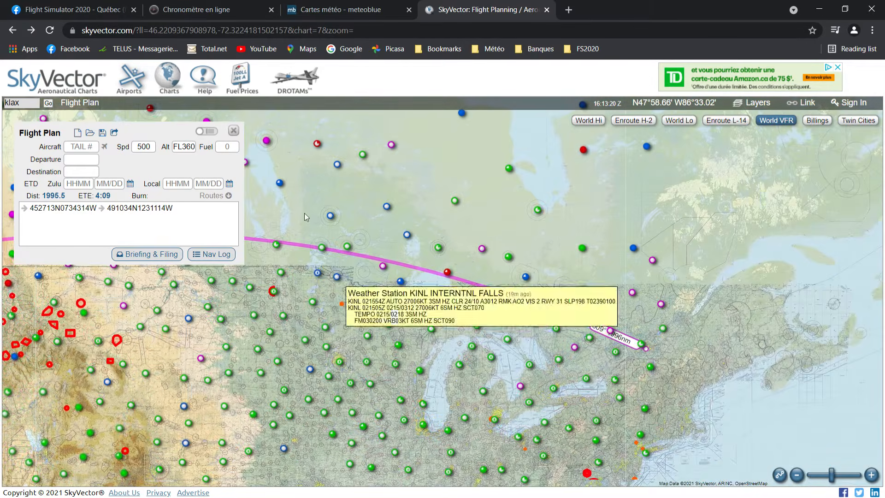
left_click(235, 132)
Add the GPS point N46°49.71' W92°11.81' at Duluth International (KDLH) to the end of the route
scroll(371, 277, "up", 1)
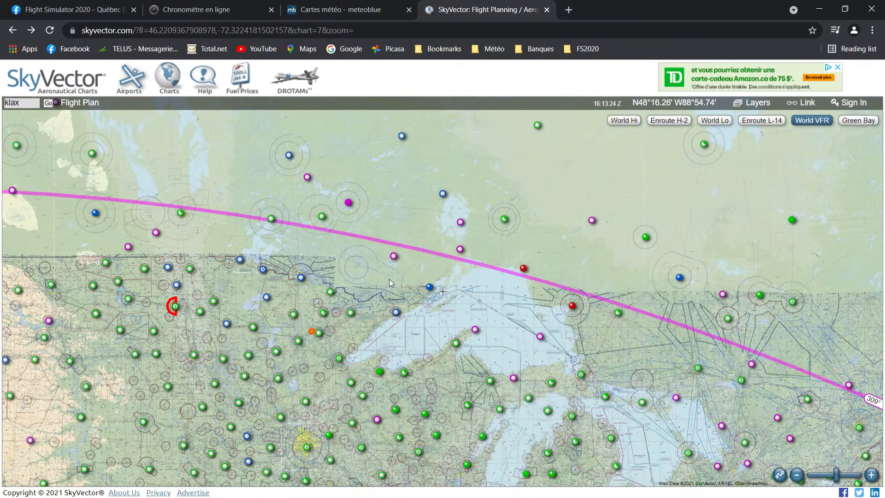
scroll(406, 289, "up", 1)
left_click_drag(413, 338, 515, 234)
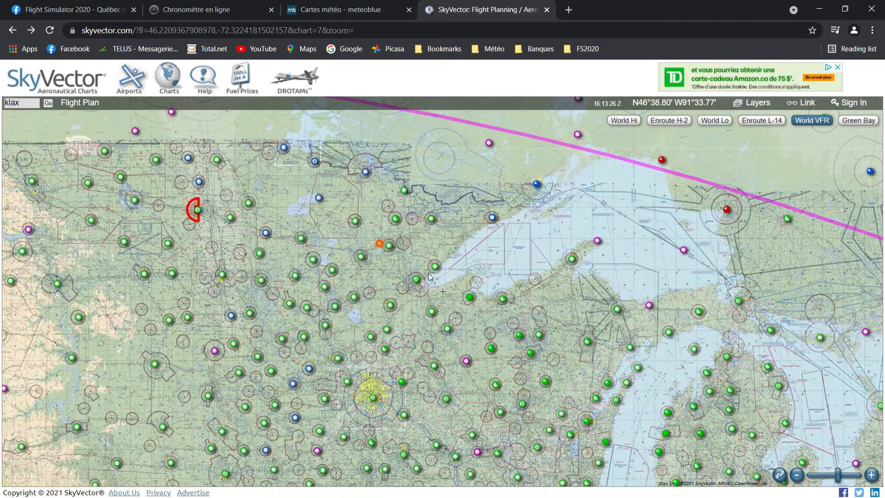
scroll(428, 281, "up", 2)
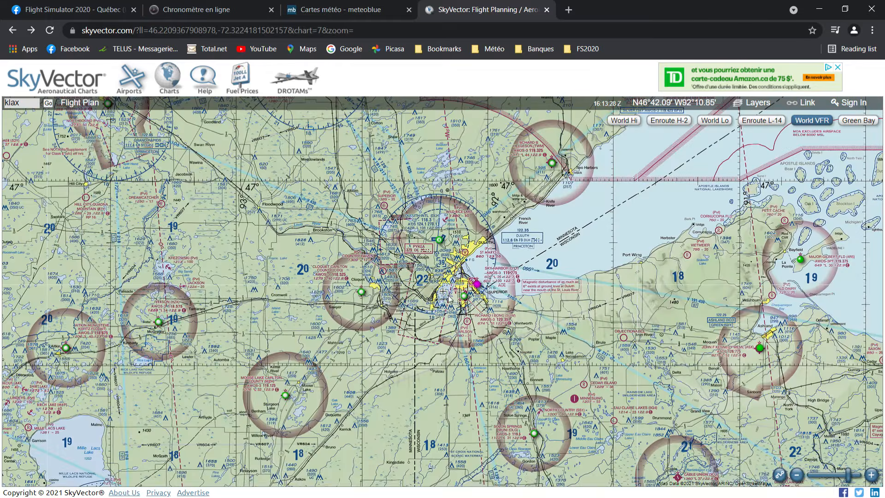
left_click(440, 249)
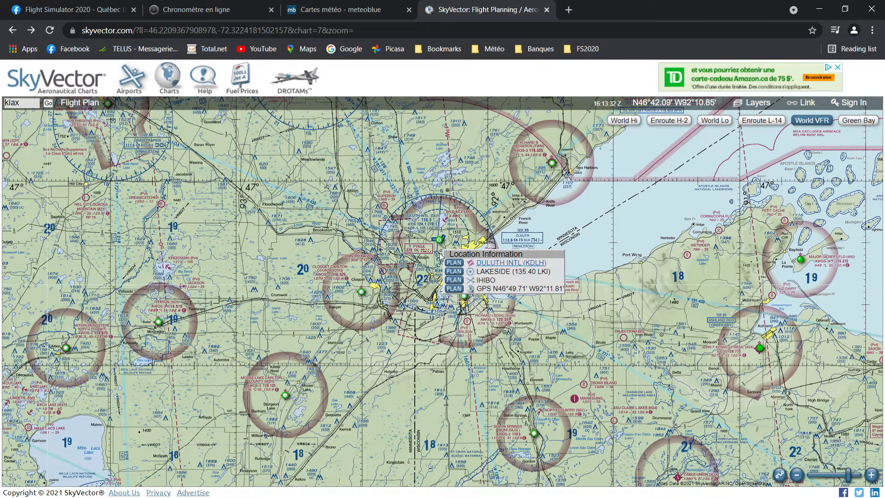
left_click(454, 289)
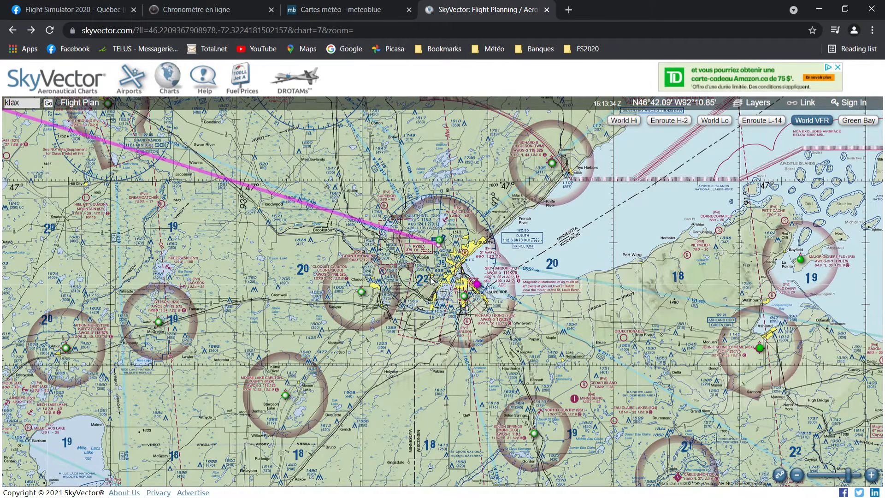
Examine the leg between Vancouver and Duluth on the map and the order of the waypoints in the flight plan
scroll(431, 279, "down", 3)
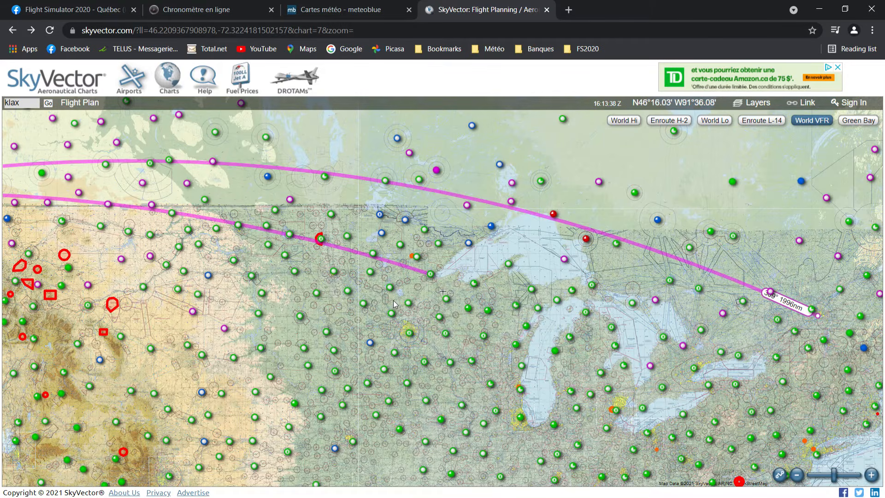
scroll(394, 300, "up", 1)
scroll(399, 303, "down", 1)
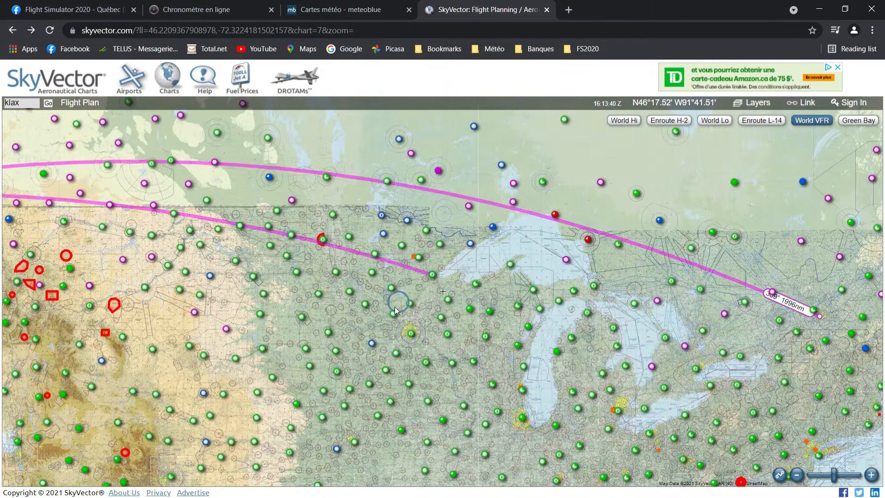
left_click_drag(338, 288, 547, 301)
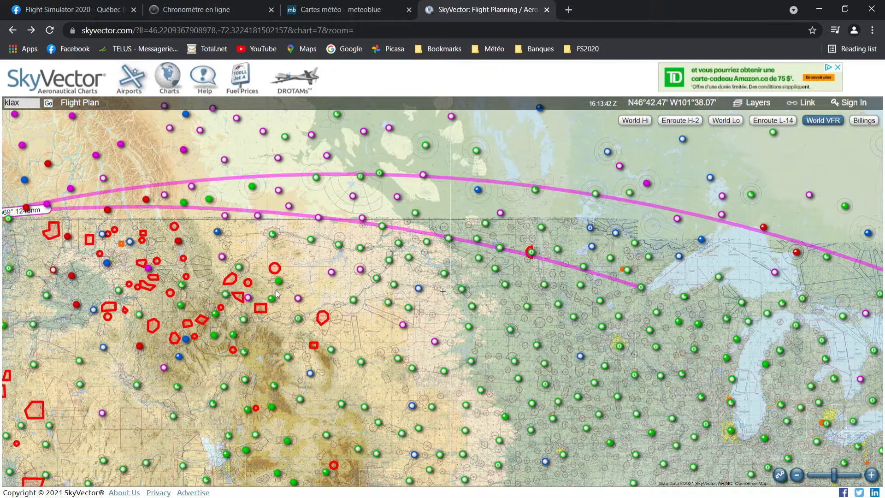
left_click(85, 103)
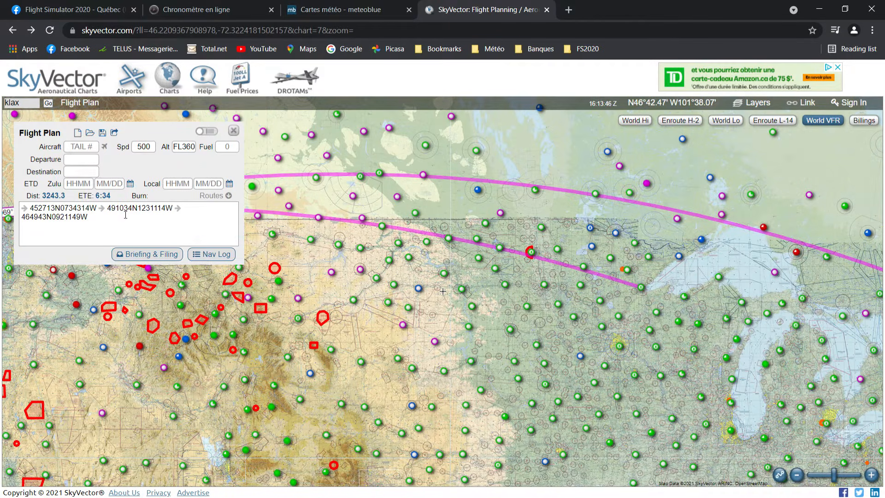
mouse_move(179, 215)
left_click_drag(180, 209, 2, 211)
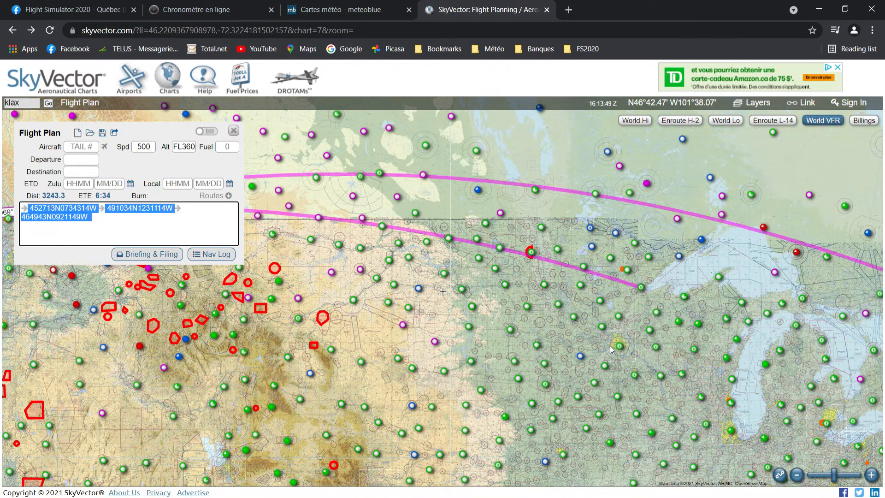
left_click(234, 131)
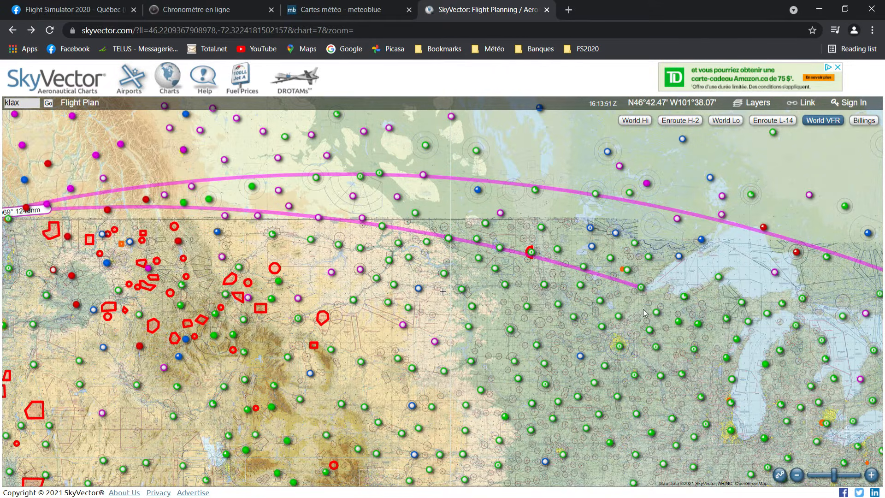
Delete the Duluth waypoint at the end of the route
scroll(643, 302, "up", 1)
scroll(639, 235, "up", 1)
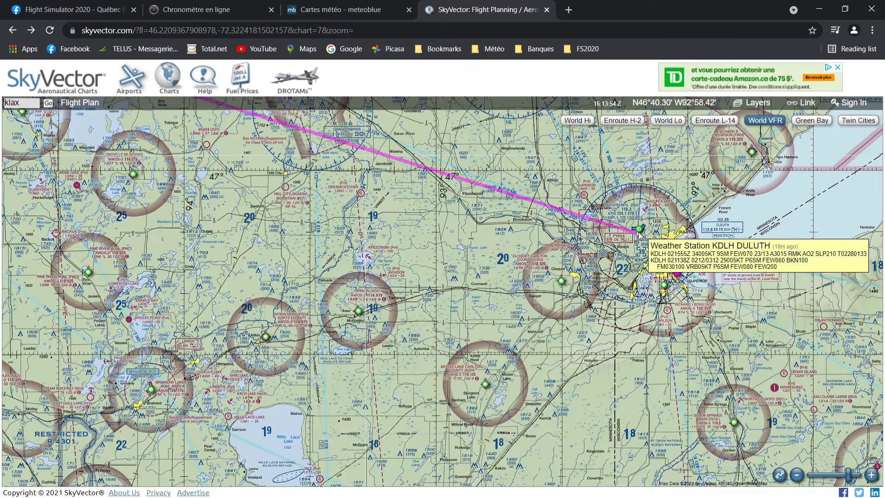
scroll(639, 236, "up", 2)
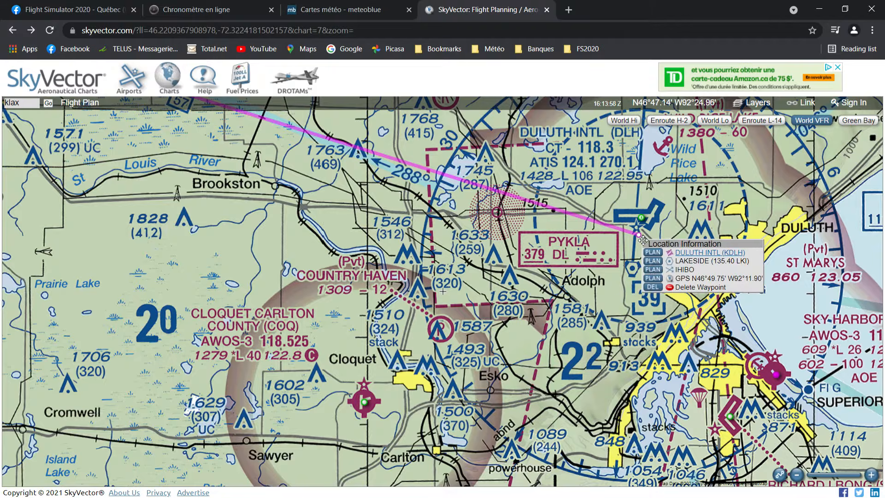
scroll(546, 315, "down", 3)
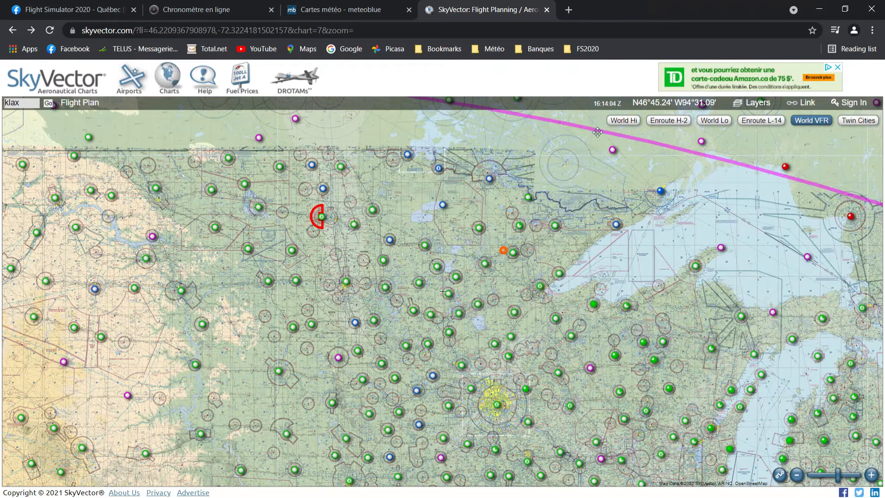
Bend the Montreal–Vancouver leg down to Duluth and insert the GPS point N46°44.67' W92°13.48' there as a waypoint
left_click_drag(597, 132, 581, 155)
left_click_drag(584, 160, 530, 321)
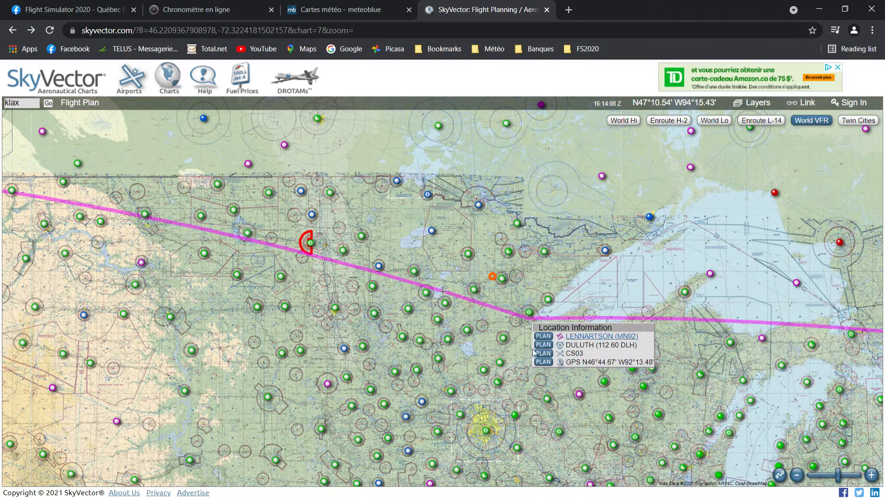
left_click(543, 363)
Move the inserted waypoint to the GPS point N46°49.09' W92°11.42' beside Duluth International (KDLH)
scroll(531, 330, "up", 1)
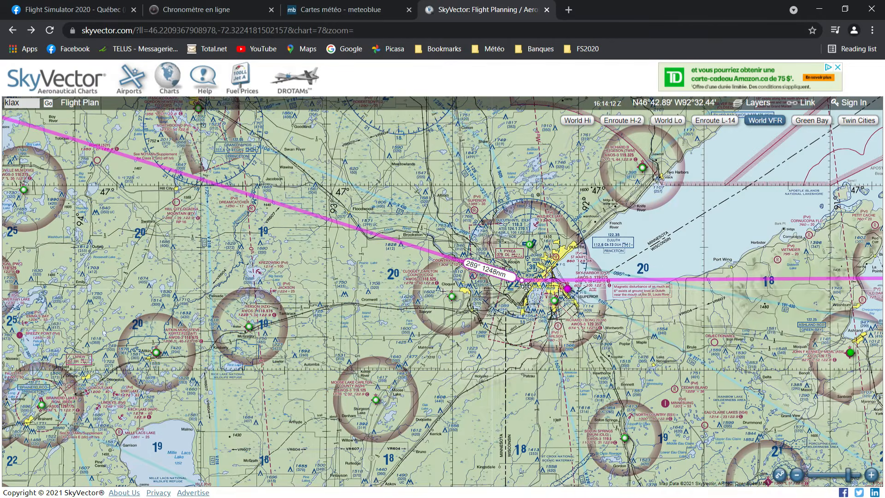
left_click_drag(526, 286, 530, 253)
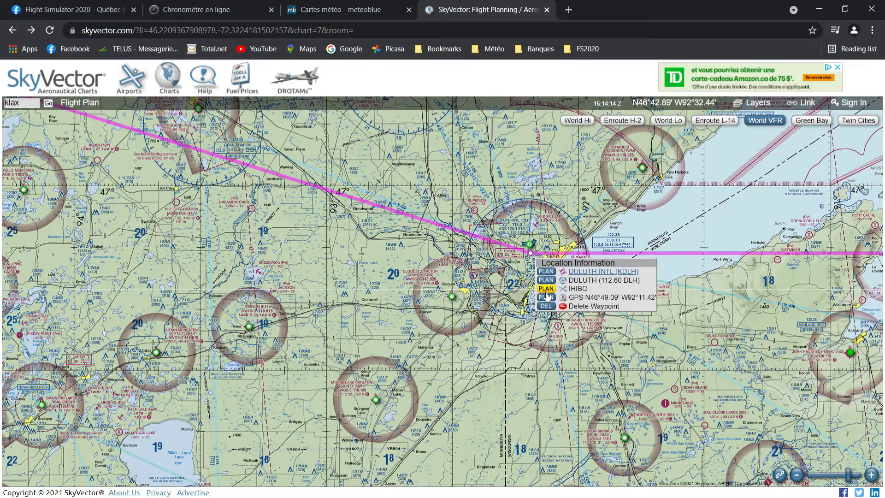
left_click(549, 298)
scroll(765, 372, "down", 4)
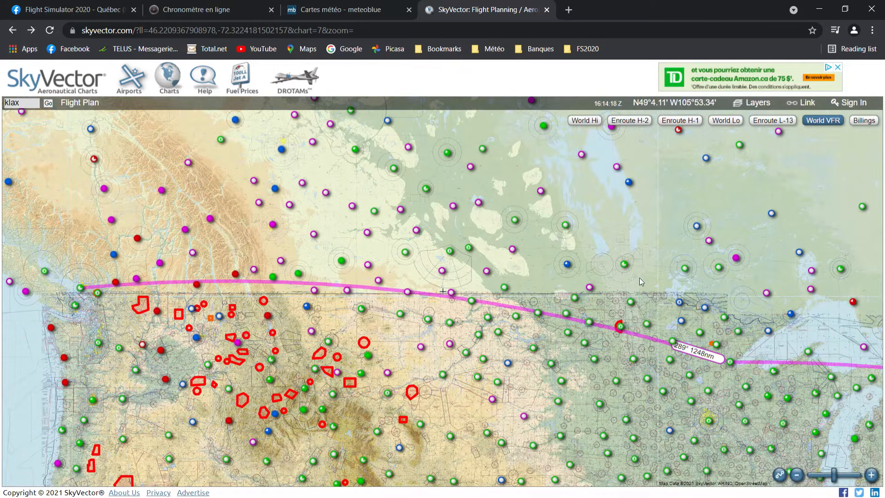
Bend the Duluth–Vancouver leg up to Calgary International (CYYC) and insert a waypoint there
scroll(318, 271, "up", 3)
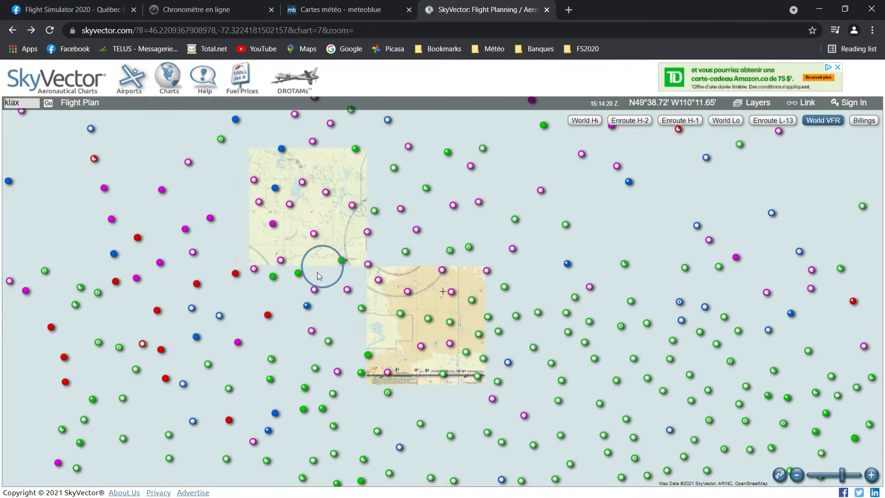
left_click_drag(283, 263, 586, 398)
mouse_move(442, 232)
scroll(444, 235, "up", 1)
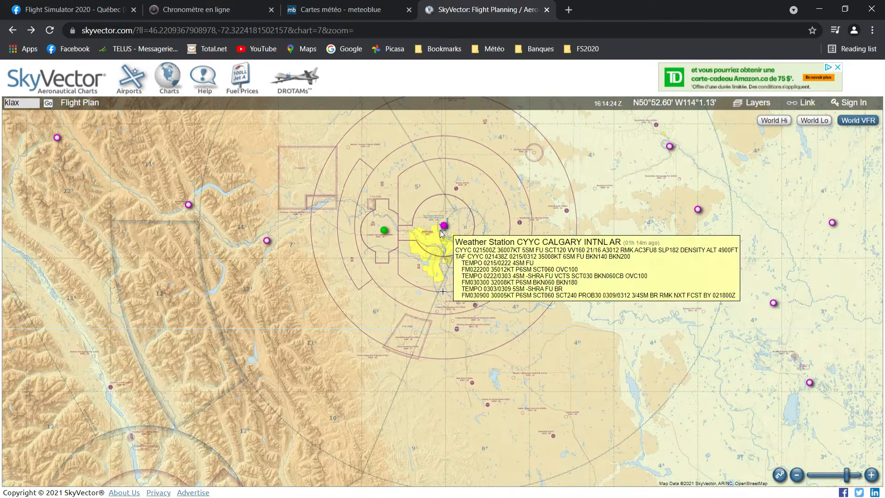
scroll(440, 236, "up", 1)
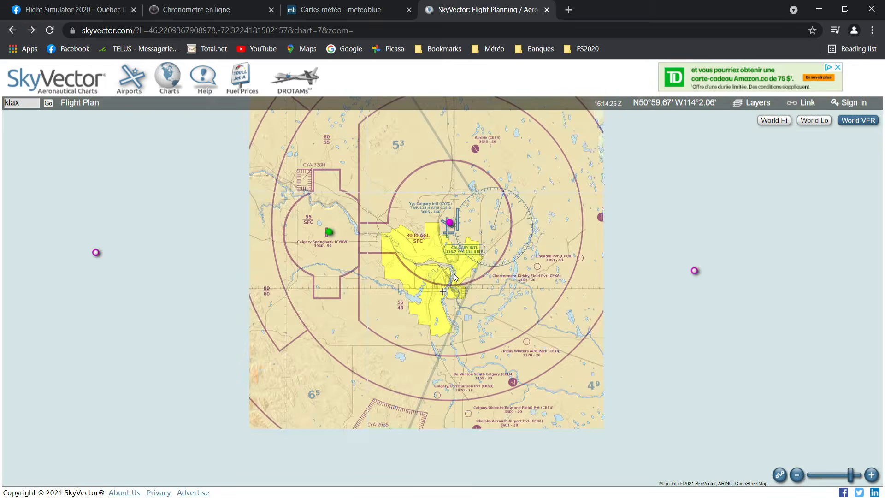
scroll(468, 324, "down", 1)
left_click_drag(467, 319, 467, 188)
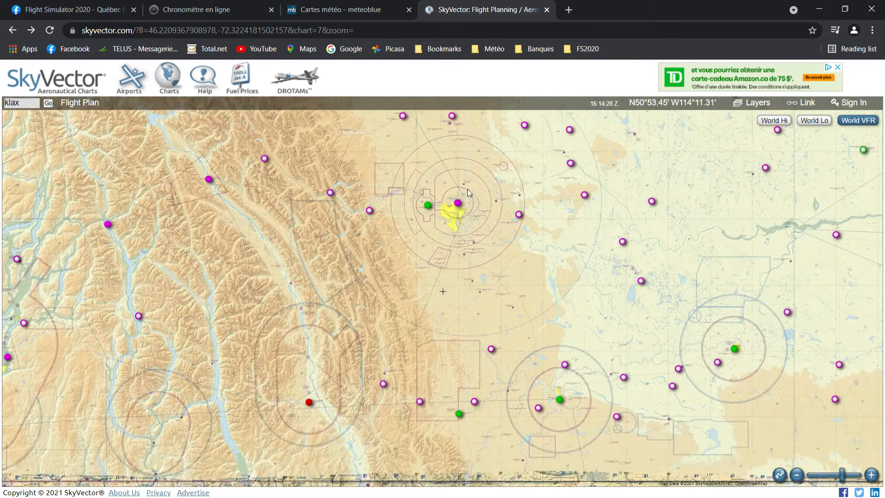
scroll(450, 217, "down", 1)
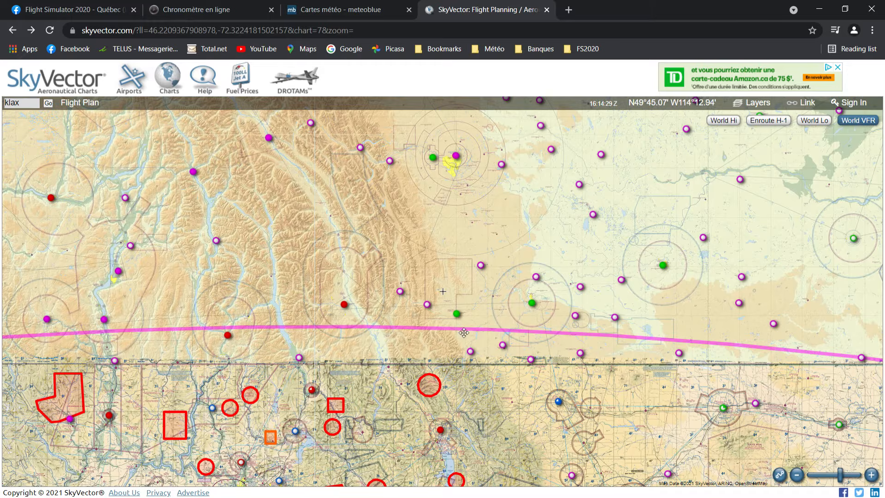
left_click_drag(464, 332, 457, 166)
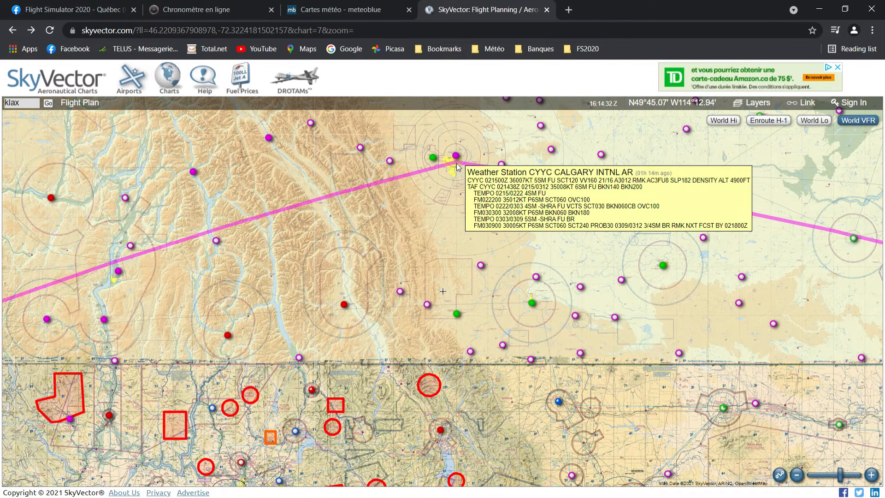
left_click(463, 174)
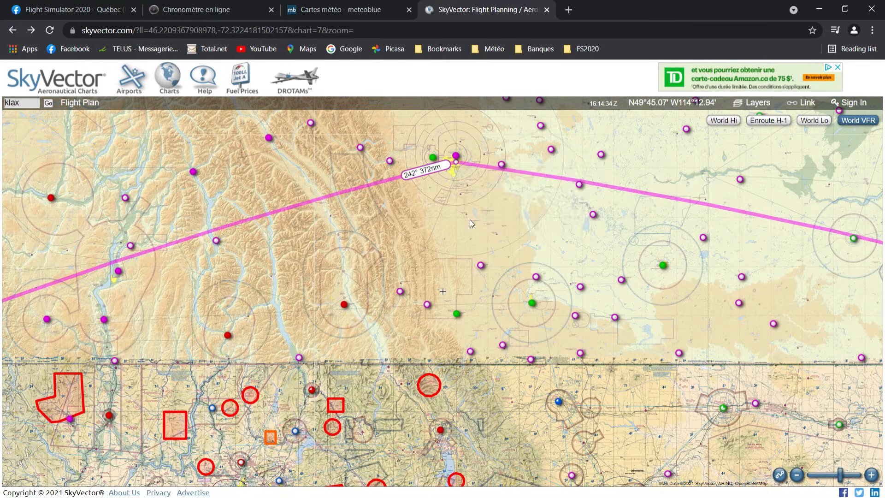
Move the Calgary waypoint to the GPS point 510526N1140014W, just south of Calgary International (CYYC)
scroll(454, 146, "up", 2)
scroll(465, 261, "up", 1)
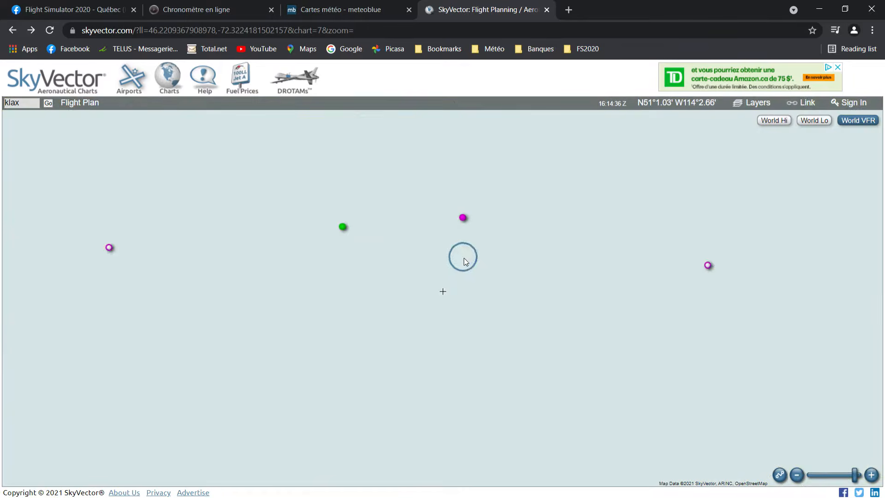
left_click_drag(473, 250, 474, 215)
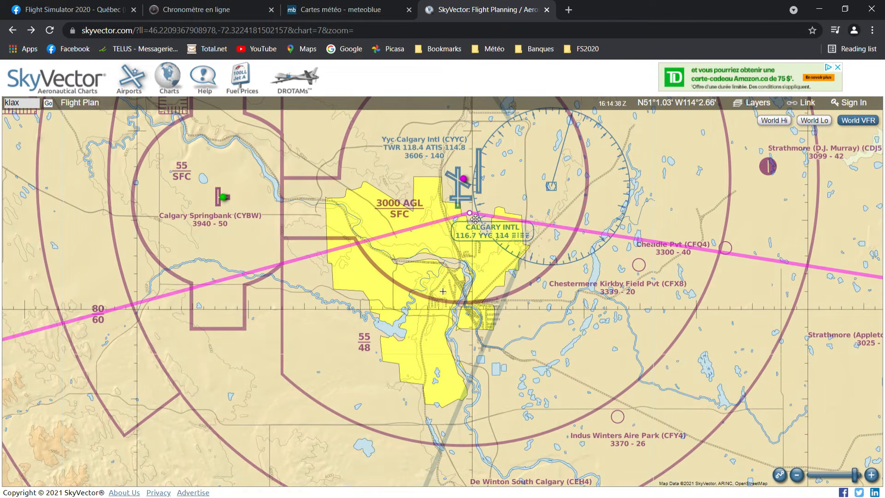
left_click(484, 261)
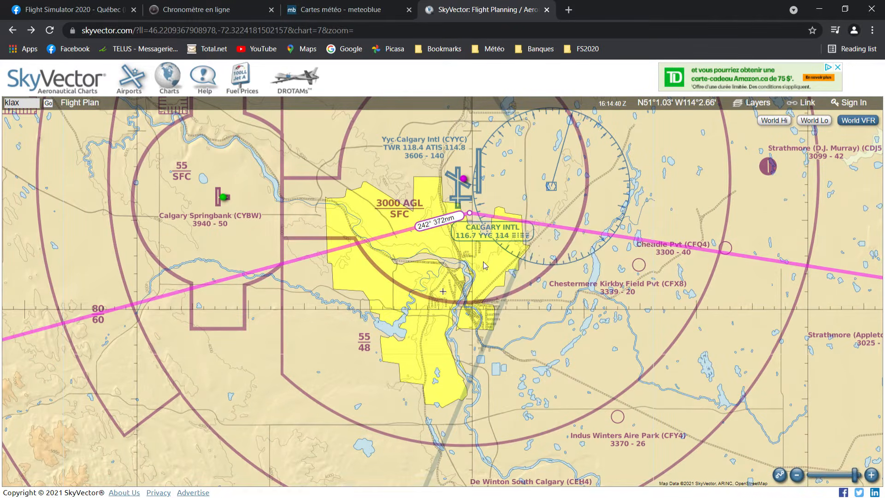
Examine the whole Montreal–Duluth–Calgary–Vancouver route on the map and each leg's distance and time in the flight plan
scroll(483, 261, "down", 3)
scroll(549, 215, "down", 1)
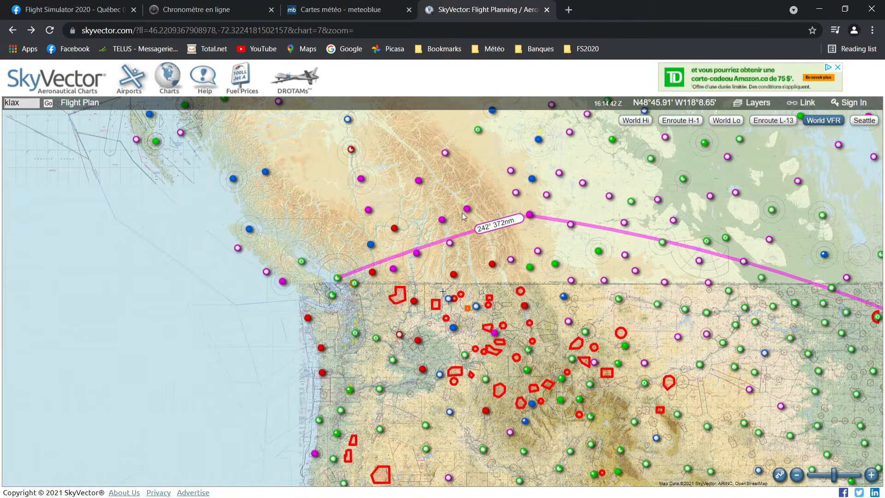
left_click_drag(567, 285, 373, 234)
scroll(373, 232, "down", 1)
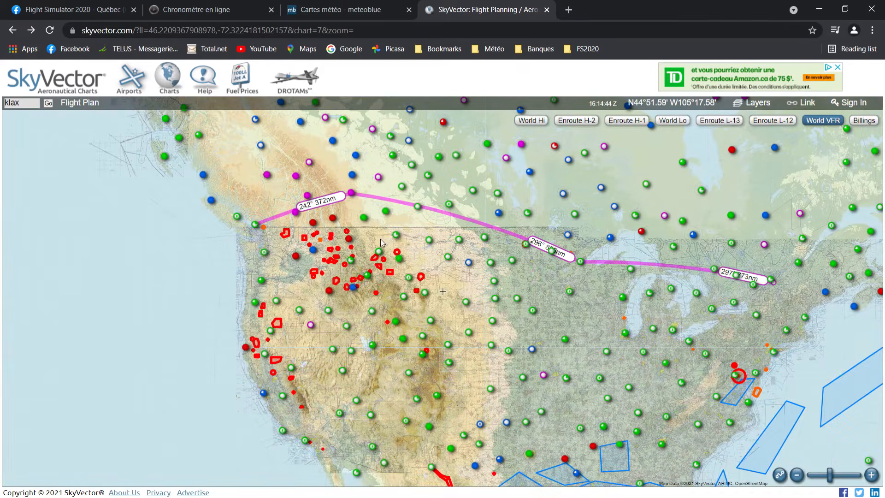
left_click_drag(282, 262, 169, 261)
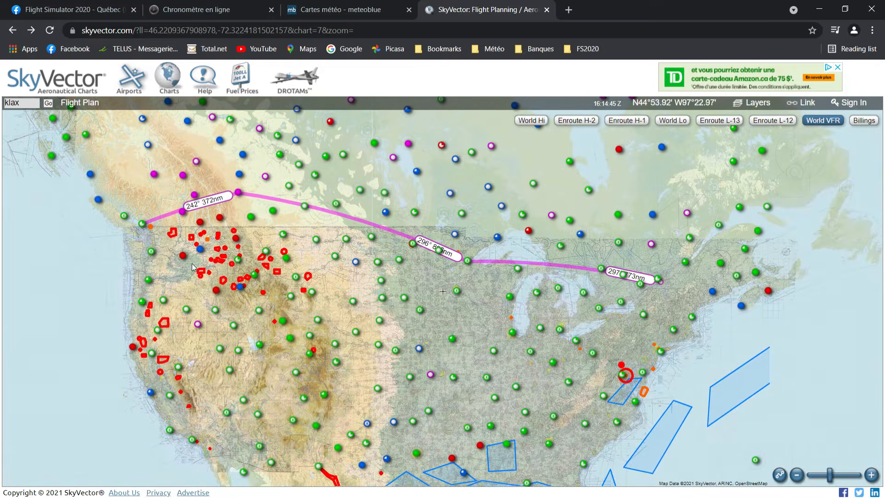
left_click(92, 103)
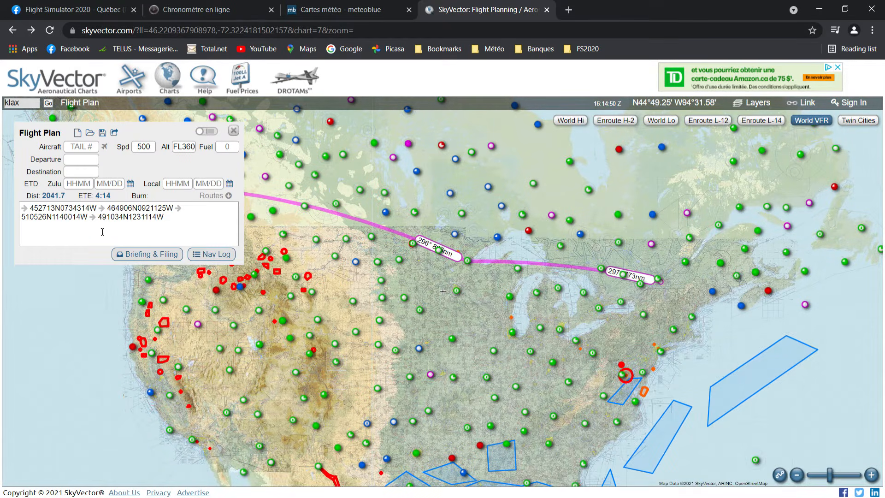
mouse_move(102, 211)
mouse_move(179, 212)
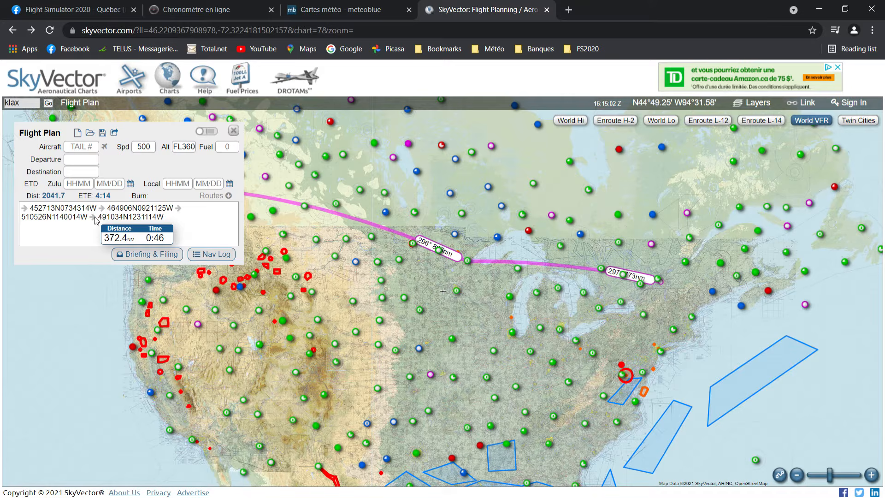
Extend the route from Vancouver across the Pacific to Honolulu with the GPS point N21°19.18' W157°53.13'
left_click_drag(436, 245, 615, 302)
left_click_drag(433, 298, 543, 239)
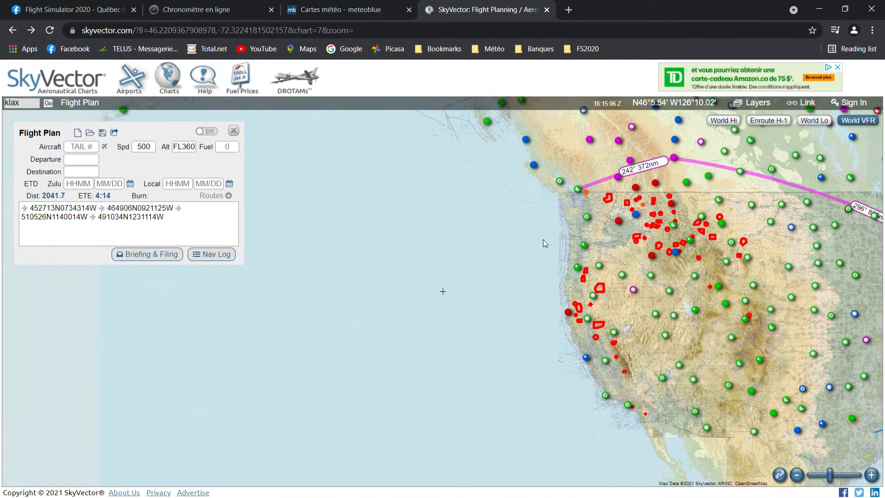
left_click_drag(472, 305, 555, 222)
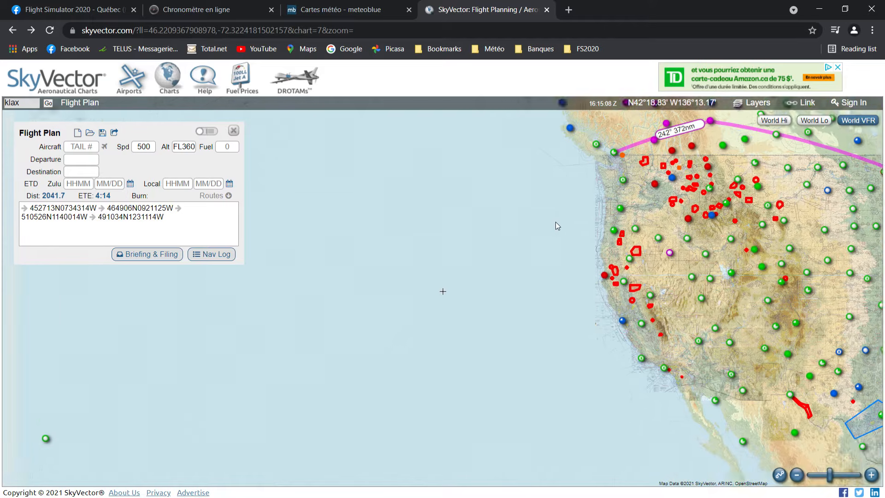
left_click_drag(494, 305, 549, 302)
scroll(550, 280, "down", 1)
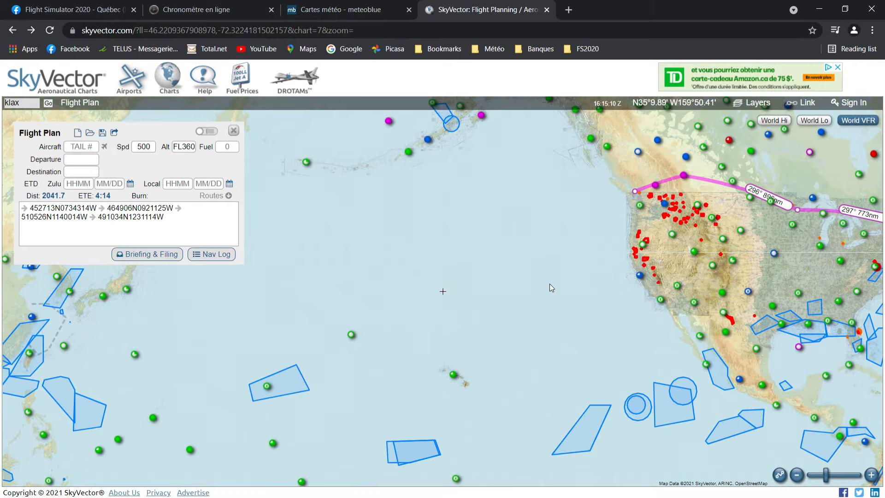
scroll(466, 370, "up", 2)
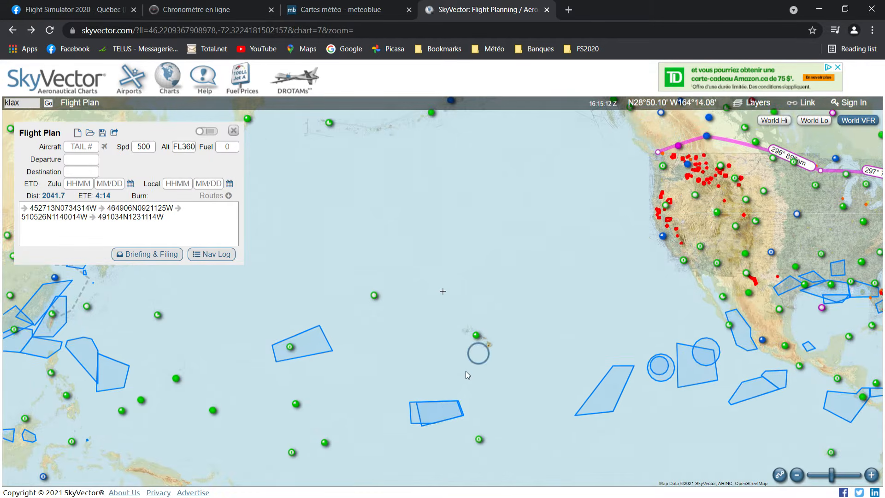
scroll(461, 313, "up", 1)
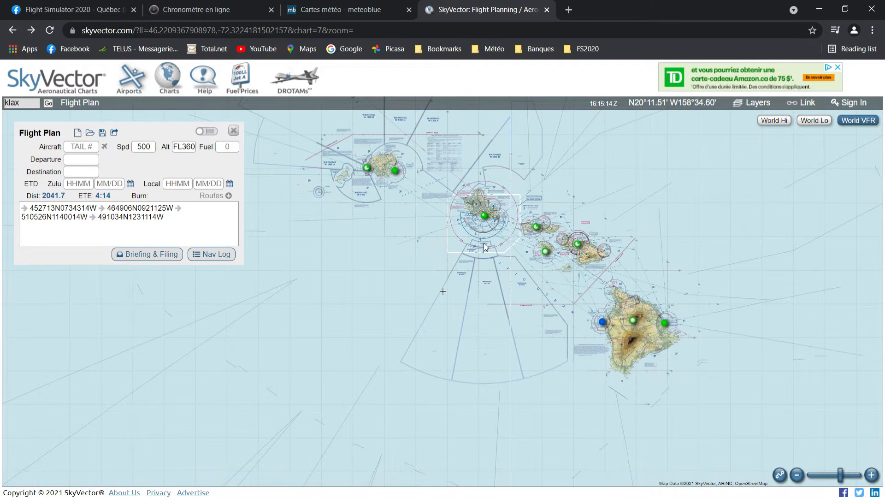
scroll(483, 242, "up", 1)
scroll(502, 185, "up", 1)
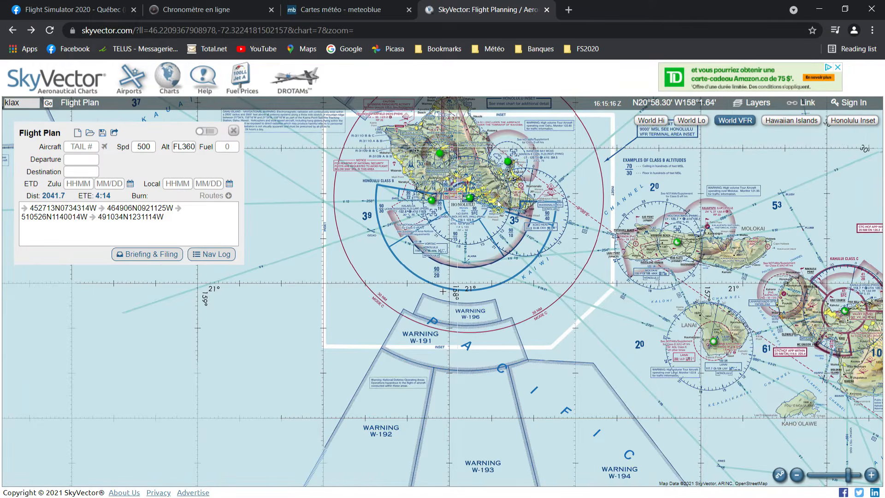
left_click(479, 201)
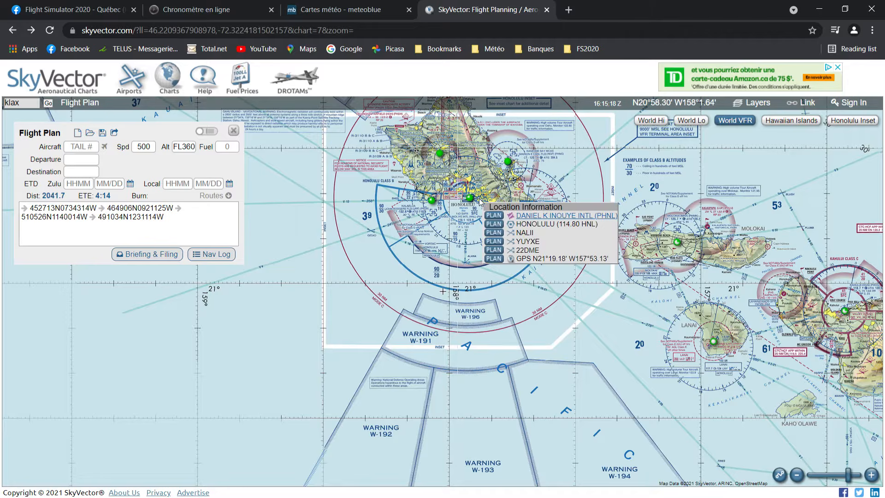
left_click(494, 259)
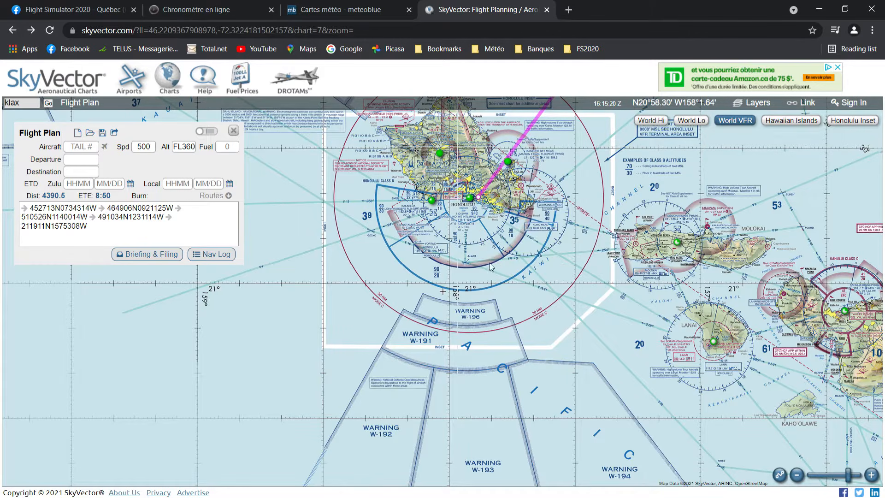
Extend the route south from Honolulu to Tahiti with the GPS point 172025S1495907W
scroll(482, 288, "down", 2)
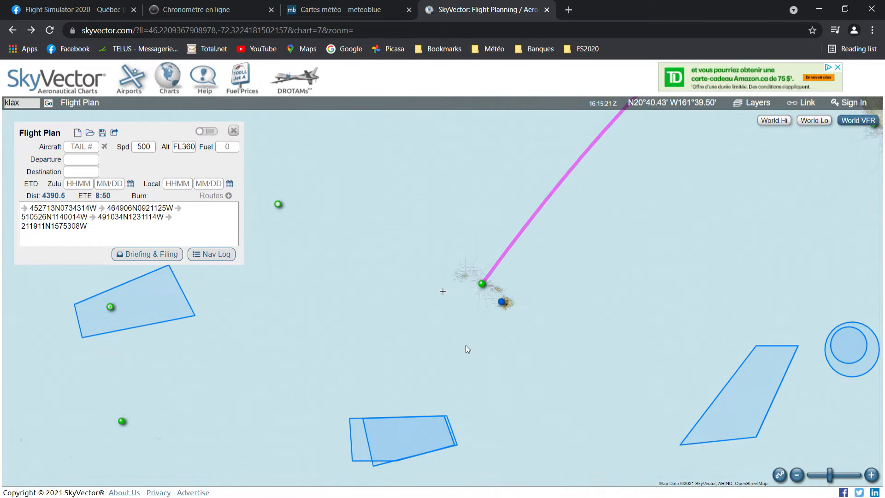
left_click_drag(493, 338, 656, 317)
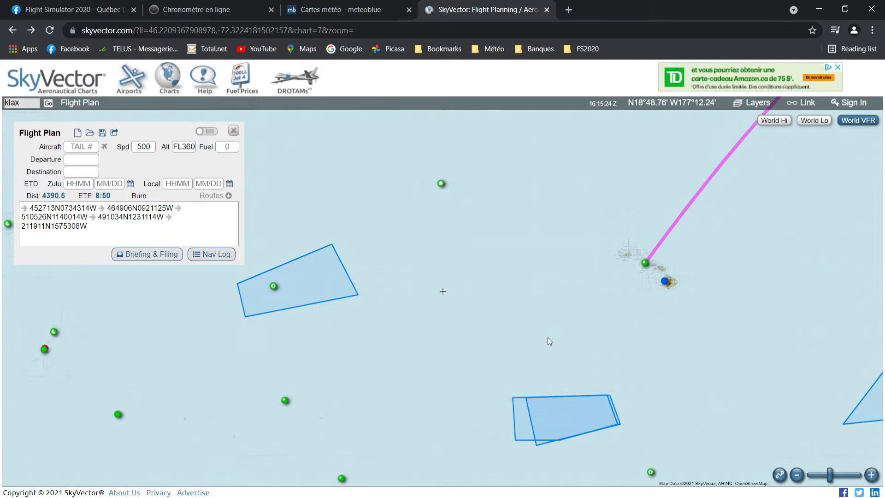
scroll(547, 341, "down", 2)
scroll(547, 338, "down", 1)
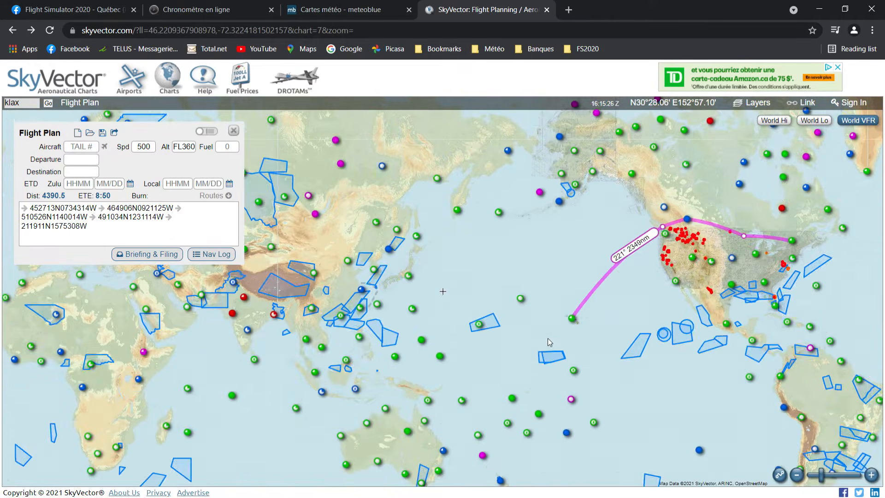
scroll(548, 338, "up", 1)
scroll(543, 340, "up", 1)
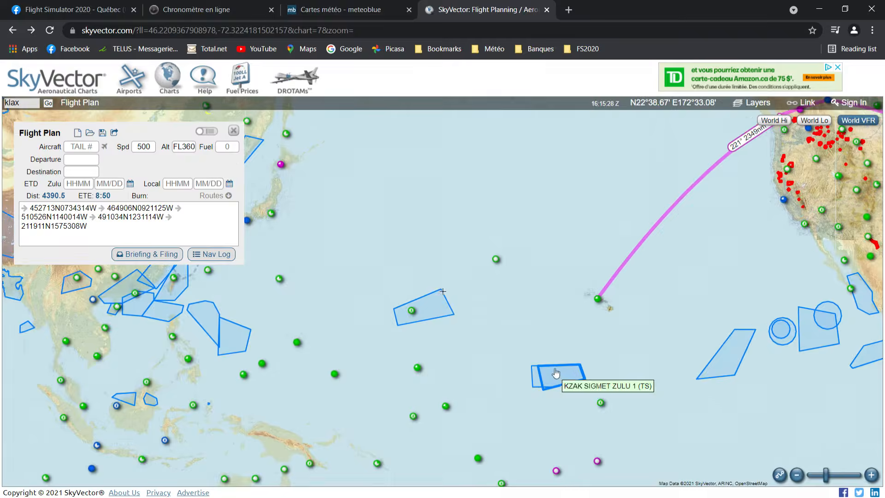
left_click_drag(556, 373, 518, 205)
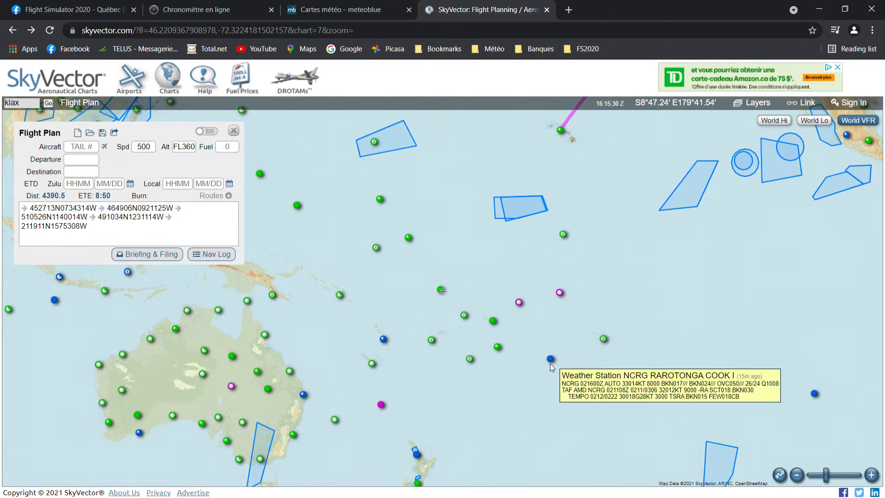
mouse_move(608, 348)
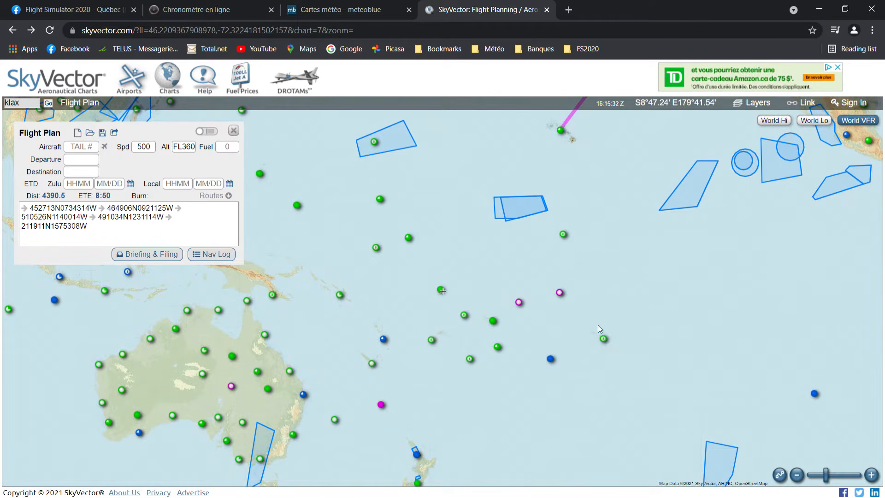
scroll(601, 359, "up", 2)
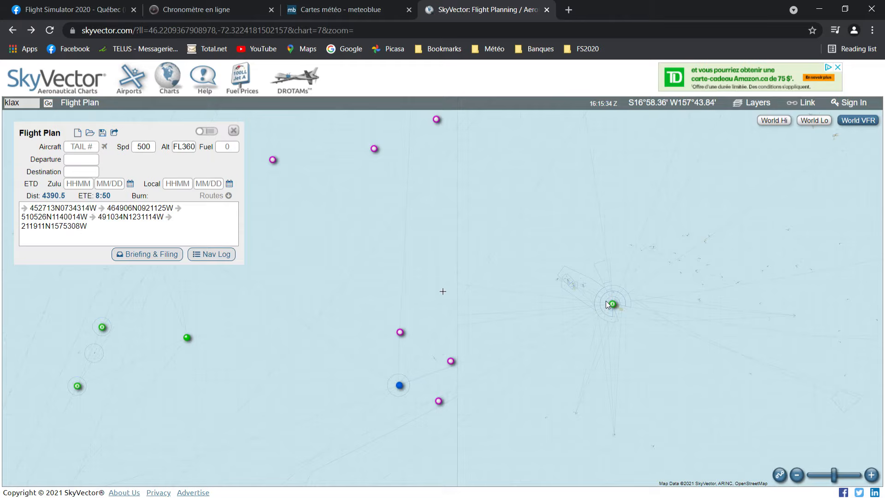
left_click(606, 302)
left_click(621, 335)
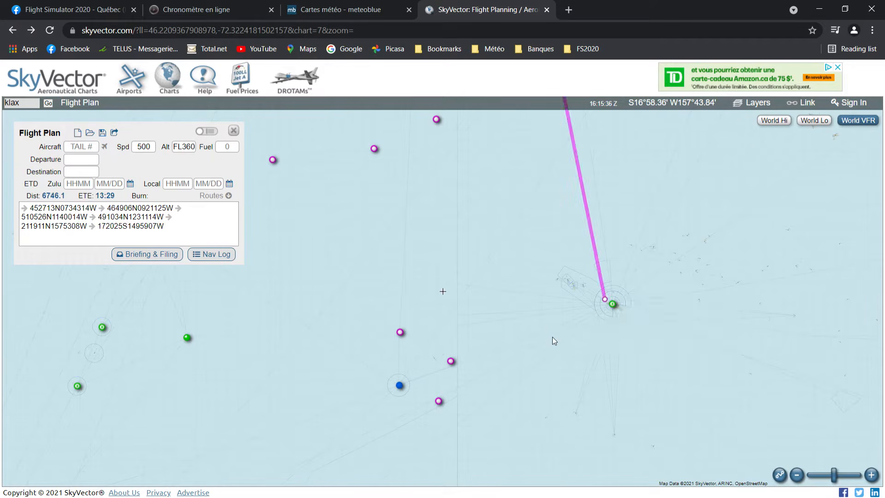
Extend the route with GPS points S40°32.33' E175°44.24' near Palmerston North, New Zealand, and 343727S1505430E on Australia's southeast coast
scroll(579, 376, "down", 2)
left_click_drag(615, 384, 704, 300)
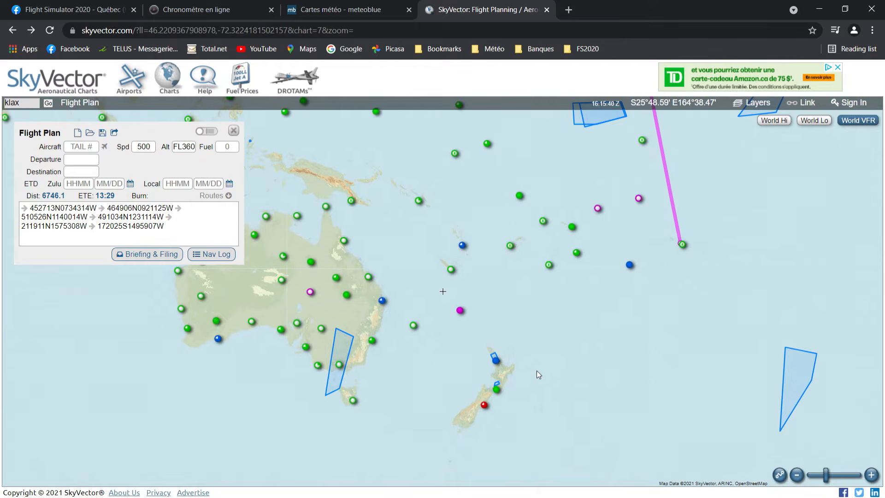
left_click(501, 385)
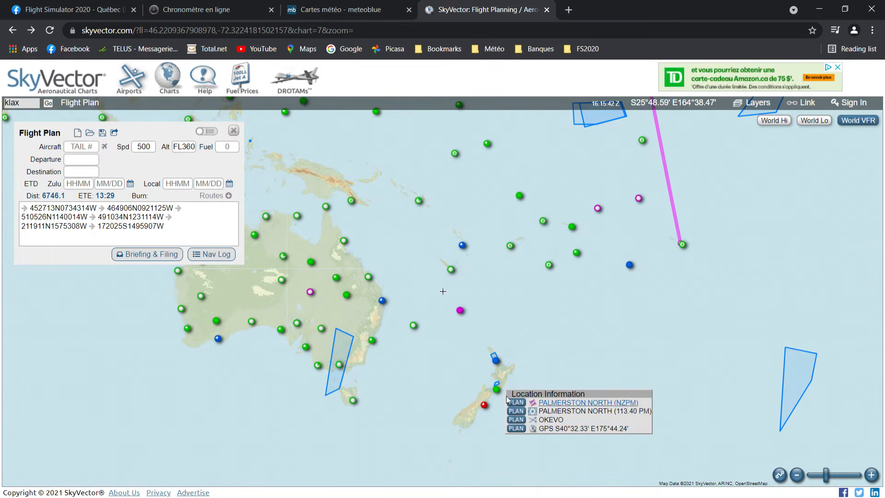
left_click(515, 431)
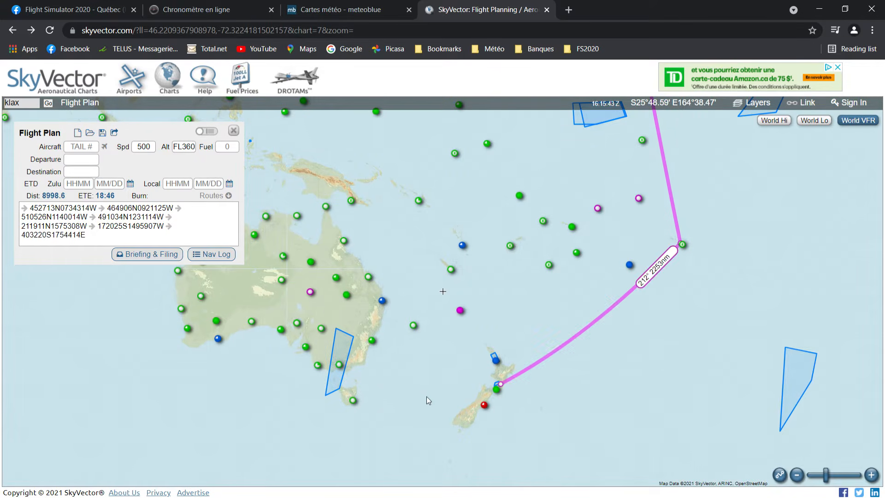
left_click(371, 345)
left_click(442, 378)
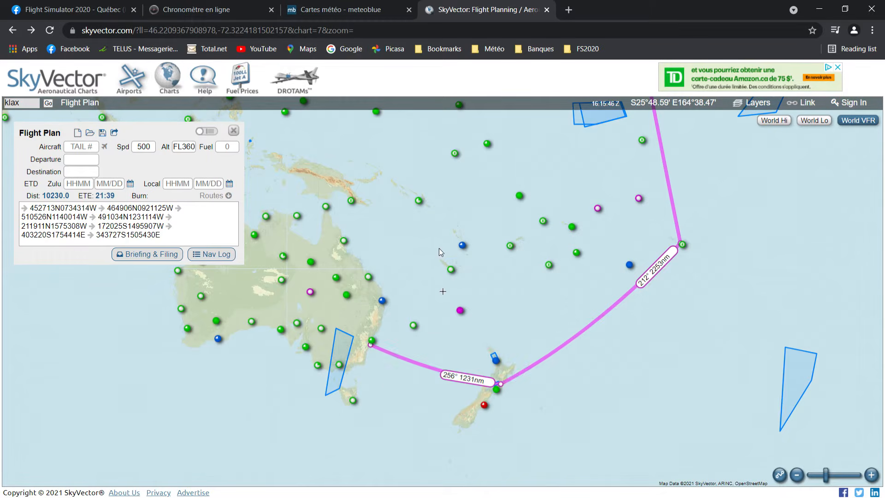
Move the Tahiti waypoint beside Tahiti Faa'a (NTAA), using the GPS point S17°38.22' W149°29.13'
scroll(686, 254, "up", 1)
scroll(645, 268, "up", 1)
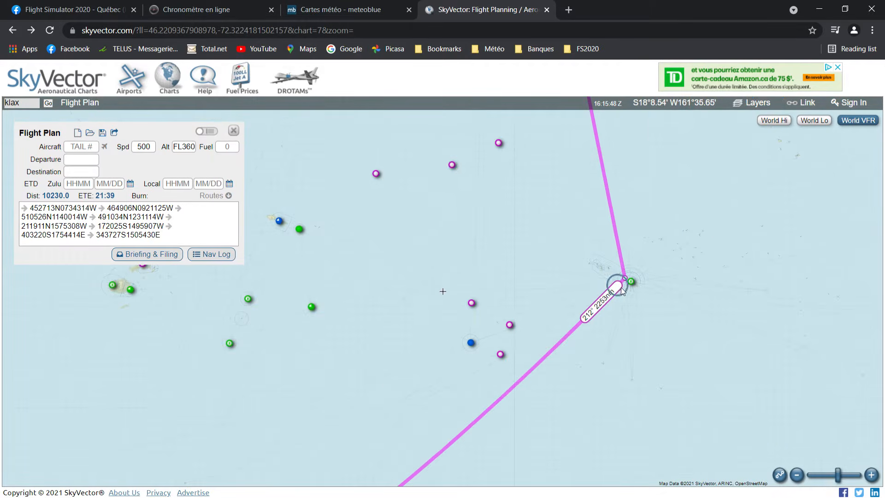
scroll(630, 289, "up", 1)
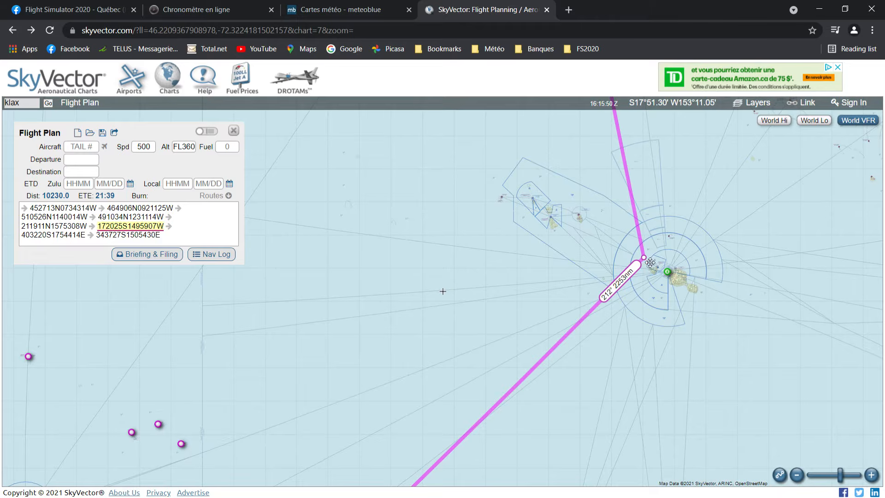
left_click_drag(670, 282, 675, 277)
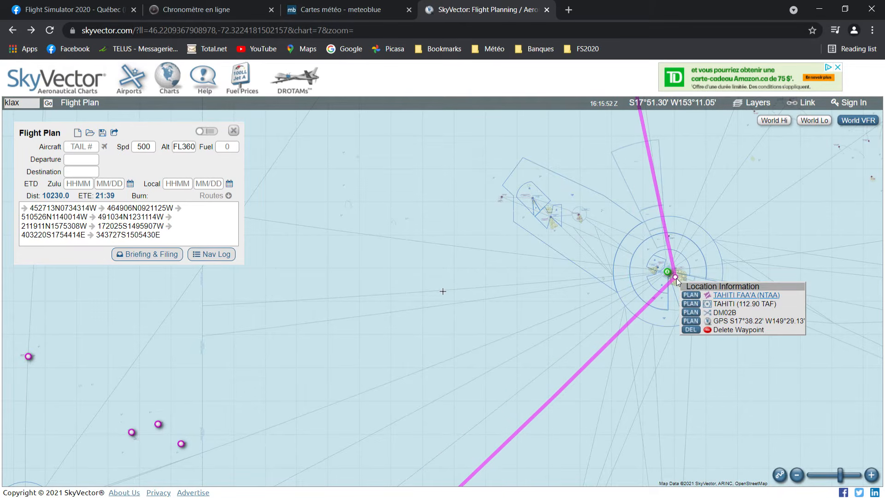
left_click(690, 321)
Move the New Zealand waypoint from Palmerston North southwest to Wellington, at GPS point 411307S1745408E
scroll(535, 311, "down", 1)
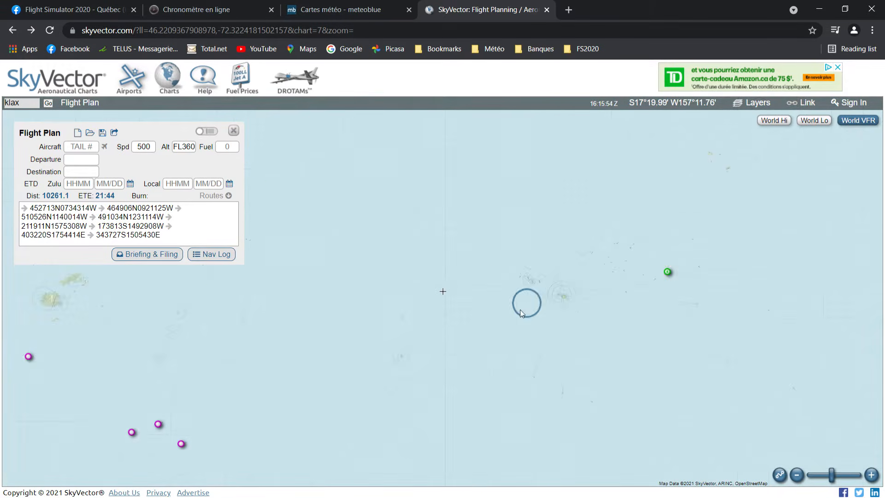
left_click_drag(453, 299, 691, 199)
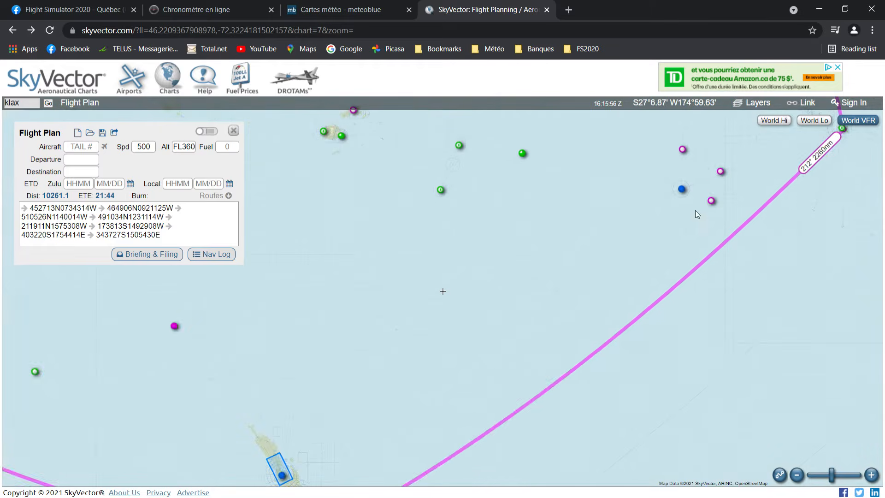
scroll(693, 210, "down", 1)
scroll(544, 336, "up", 2)
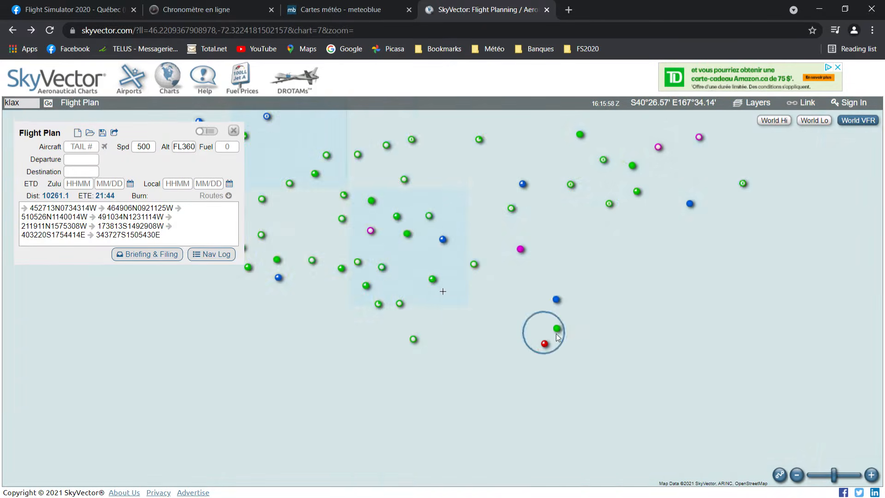
scroll(587, 319, "up", 1)
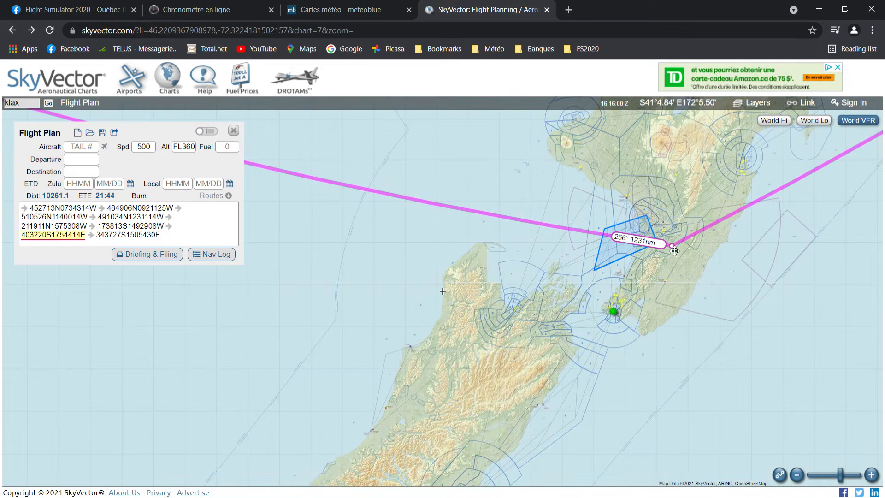
left_click_drag(676, 248, 622, 308)
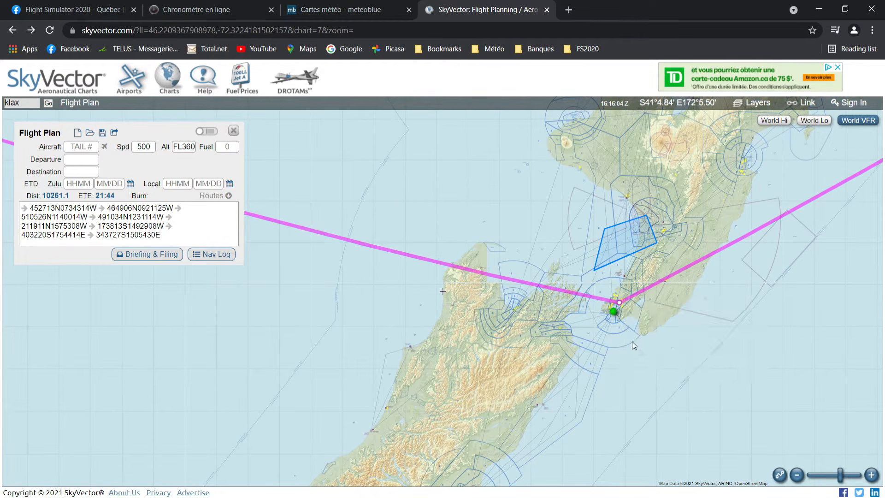
Move the Australian end waypoint north to Sydney/Kingsford Smith, using the GPS point S34°2.20' E151°6.19'
scroll(616, 302, "down", 2)
scroll(505, 347, "down", 3)
scroll(376, 293, "up", 3)
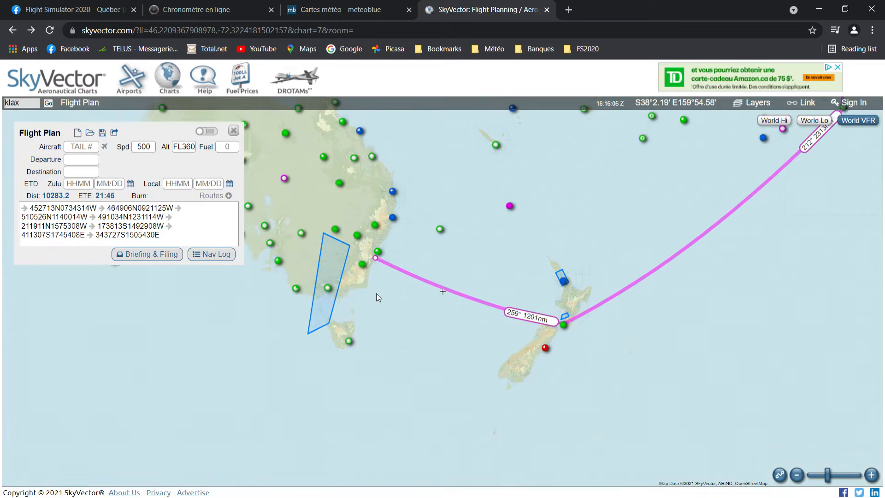
scroll(405, 250, "up", 3)
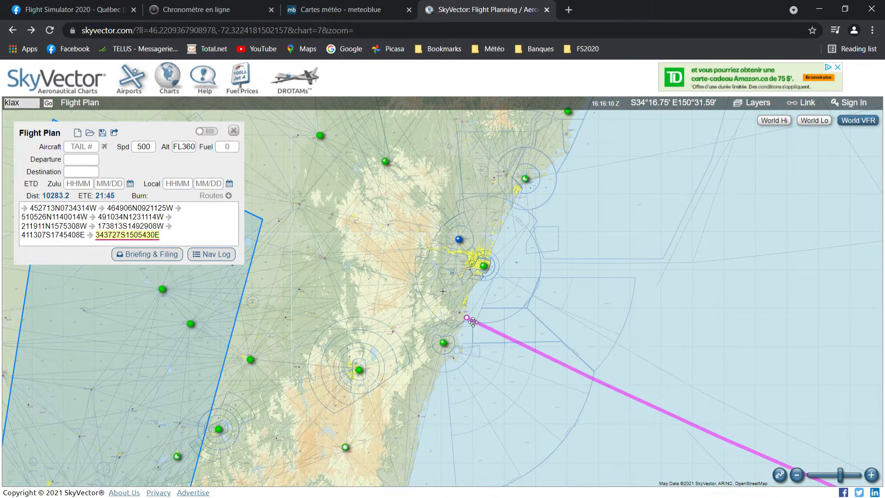
left_click_drag(473, 321, 484, 275)
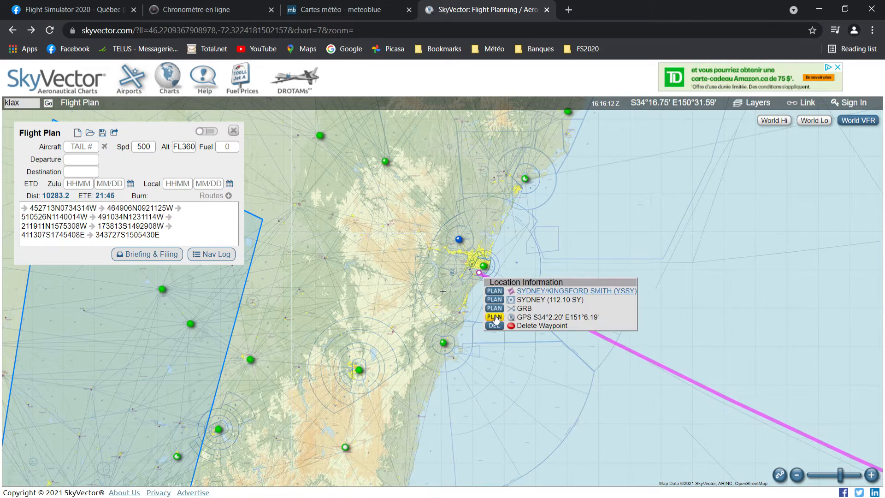
left_click(494, 317)
Examine the full route from Montreal to Sydney on the world map, along with the flight plan's total distance and time
scroll(488, 273, "down", 5)
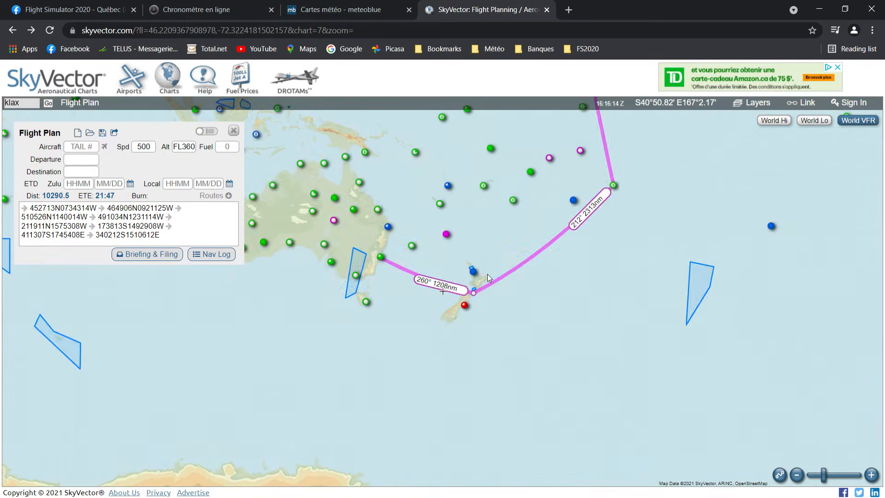
left_click_drag(537, 224, 574, 317)
scroll(575, 291, "up", 1)
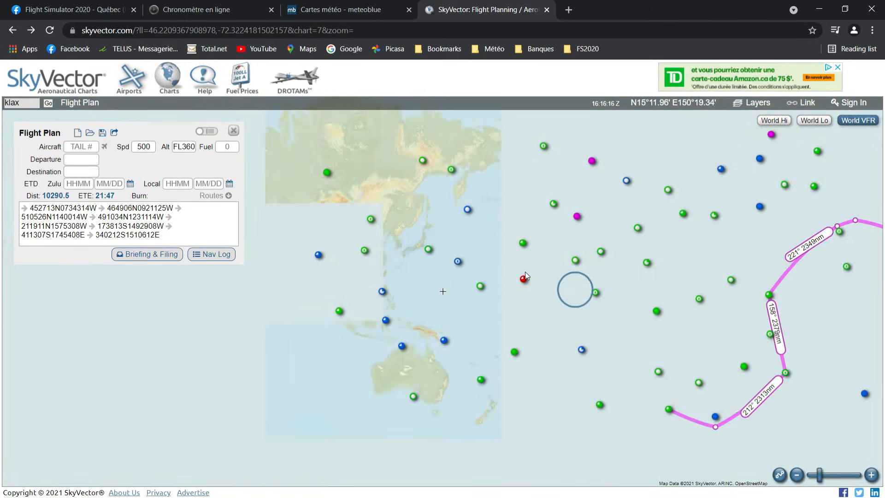
mouse_move(170, 219)
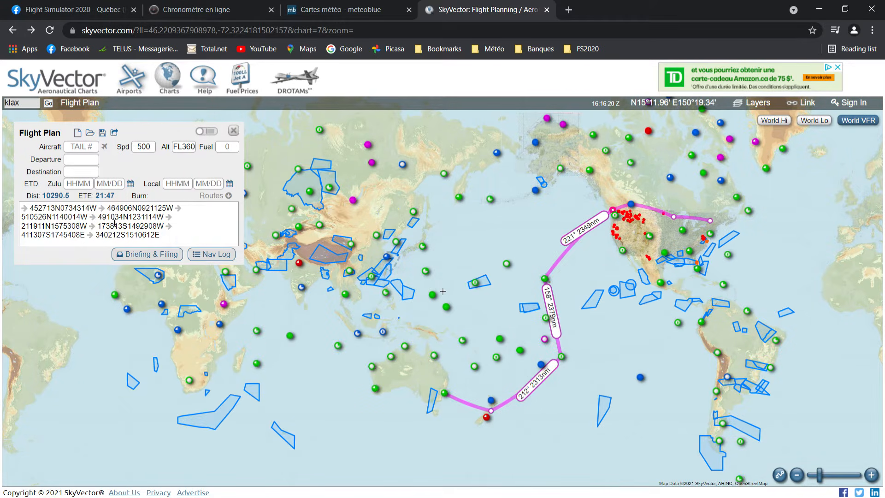
mouse_move(92, 228)
left_click_drag(472, 359, 422, 311)
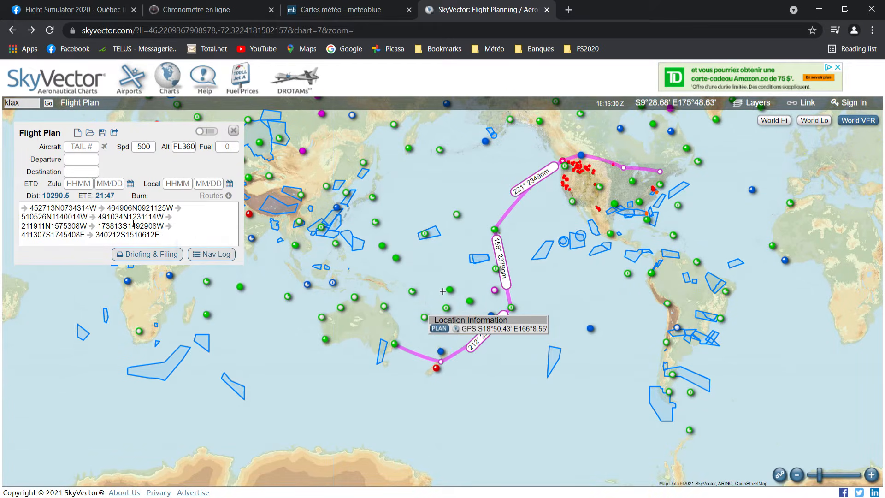
mouse_move(92, 229)
Insert the GPS waypoint 020103N1571305W near Christmas Island into the Honolulu–Tahiti leg
scroll(505, 279, "up", 3)
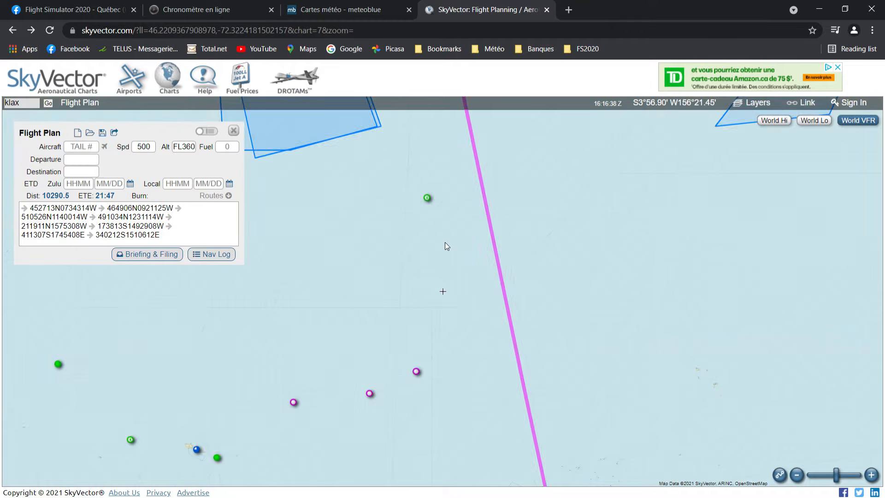
scroll(420, 250, "up", 2)
scroll(630, 290, "up", 1)
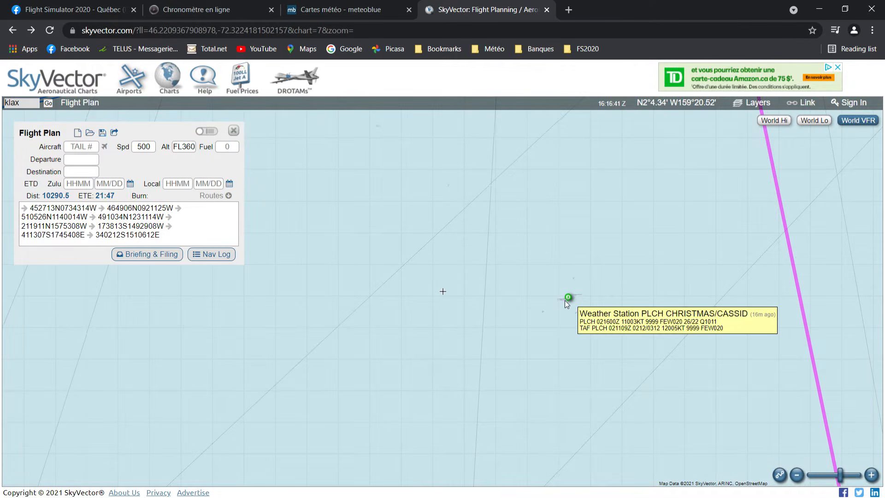
mouse_move(804, 302)
left_mouse_down()
mouse_move(707, 316)
mouse_move(569, 302)
mouse_move(578, 299)
left_mouse_up()
left_click(592, 330)
Move the new waypoint closer to Christmas Island's airport (PLCH), using the GPS point N2°0.07' W157°19.43'
scroll(566, 300, "up", 2)
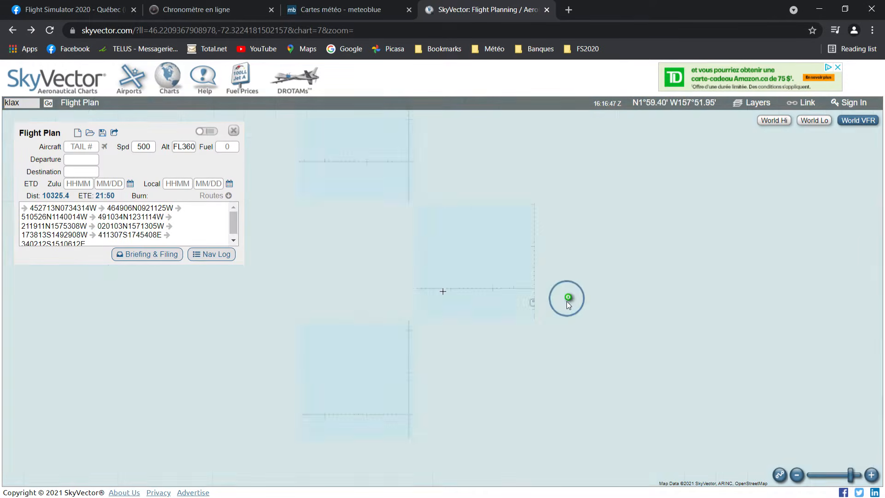
left_click_drag(670, 262, 599, 272)
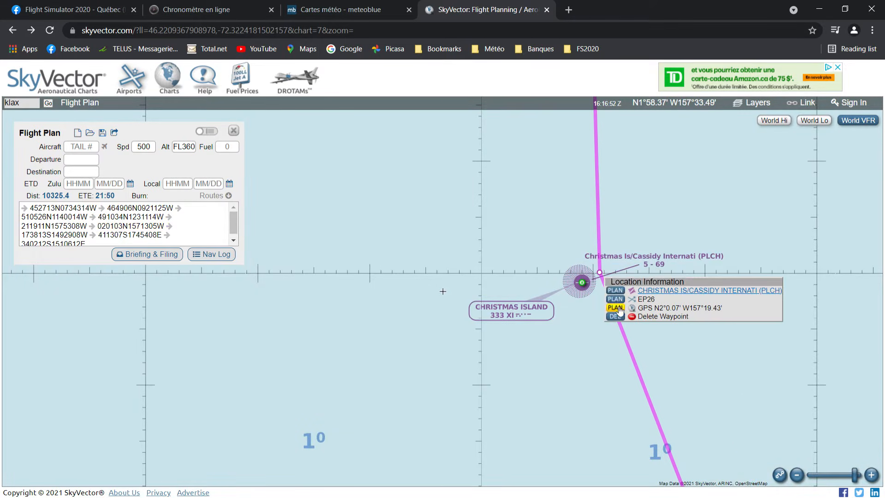
left_click(616, 307)
Examine the revised Pacific legs through Honolulu, Christmas Island, Tahiti, Wellington and Sydney, and the whole route on the world map
scroll(549, 385, "down", 3)
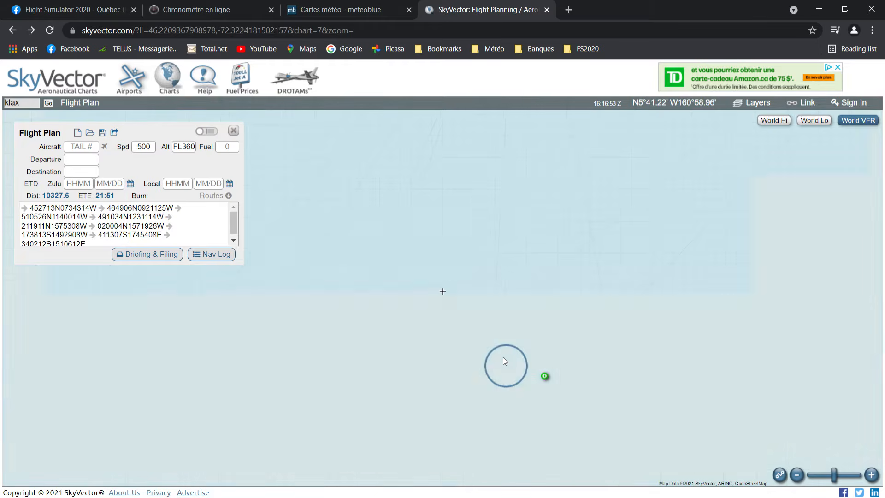
scroll(477, 345, "down", 3)
left_click_drag(414, 319, 450, 278)
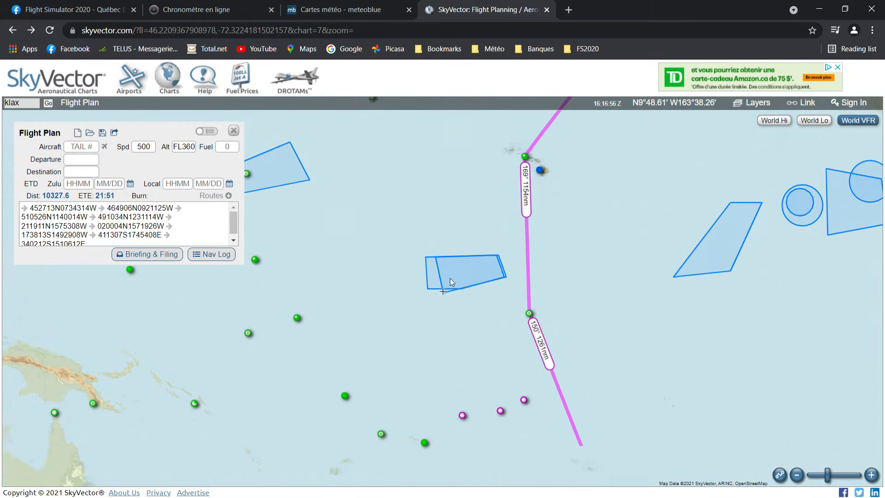
mouse_move(172, 220)
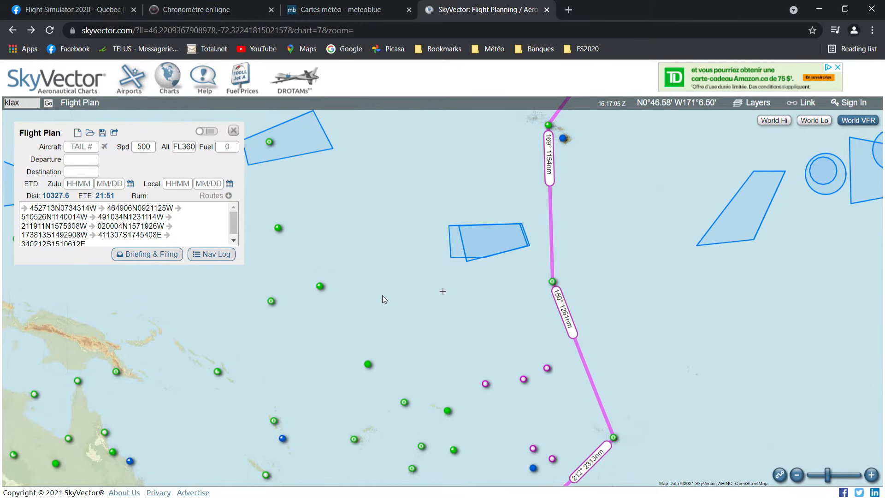
left_click_drag(383, 295, 417, 258)
scroll(416, 260, "down", 1)
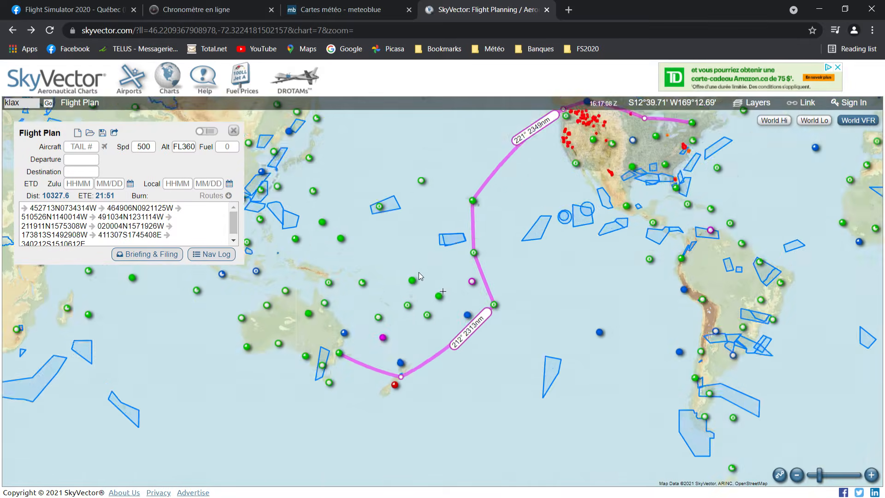
scroll(521, 318, "down", 1)
left_click_drag(518, 351, 580, 352)
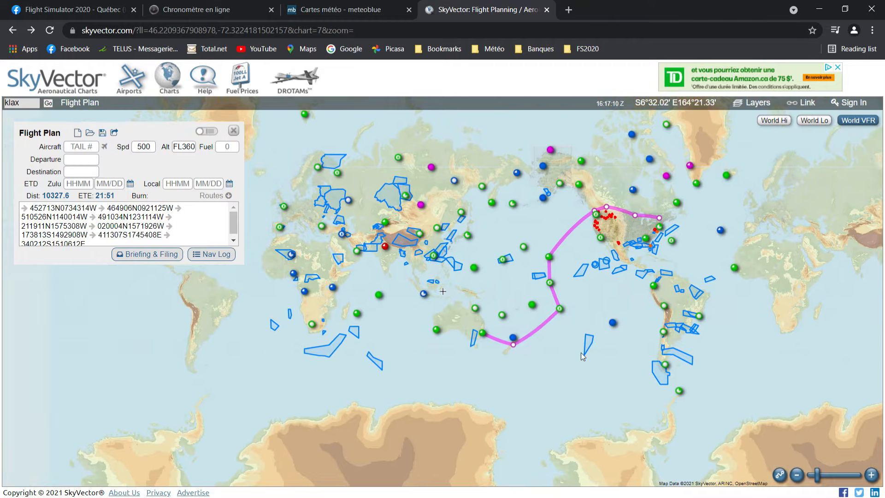
scroll(485, 279, "up", 1)
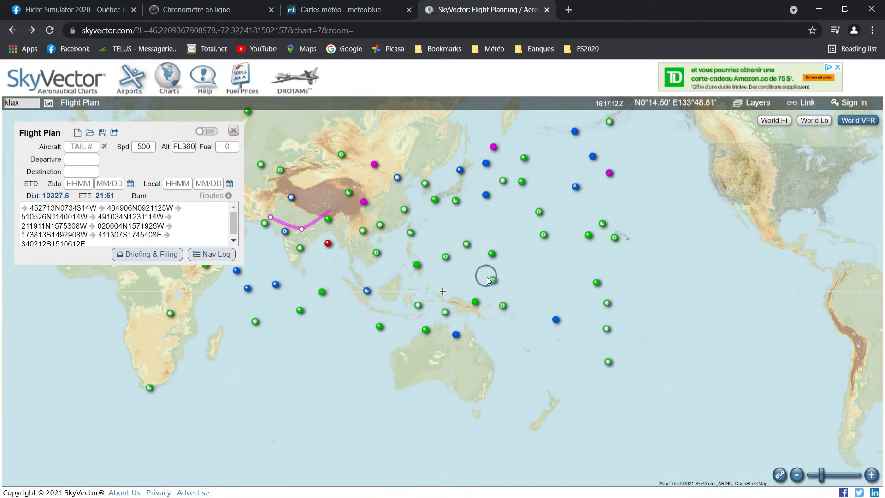
left_click_drag(535, 289, 480, 302)
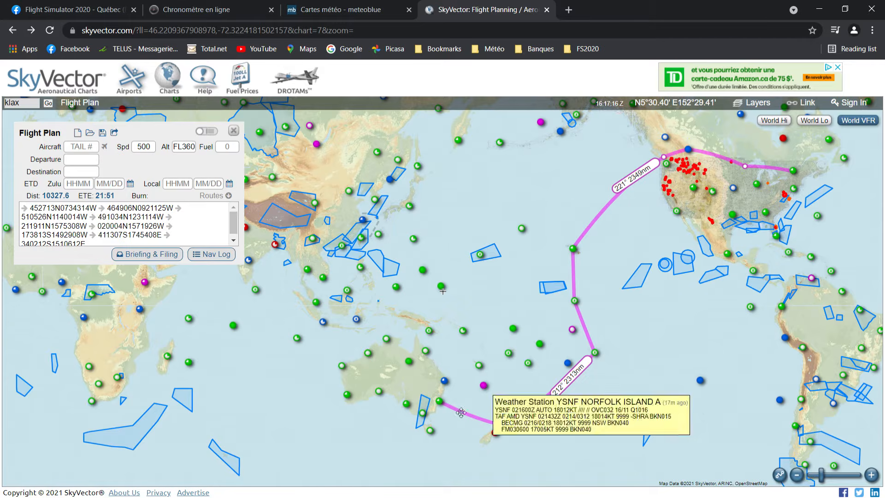
Close the flight plan window and delete the route's starting waypoint beside Montreal/Pierre Elliott Trudeau airport (CYUL)
left_click(233, 132)
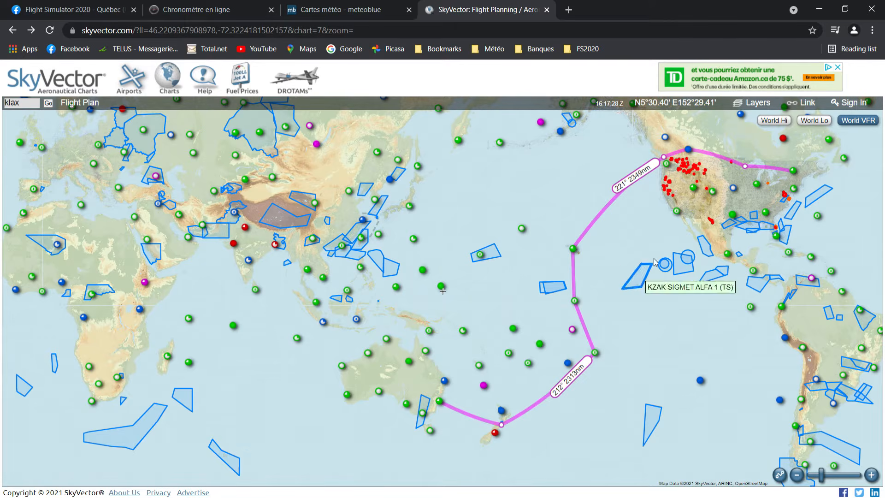
scroll(818, 154, "up", 2)
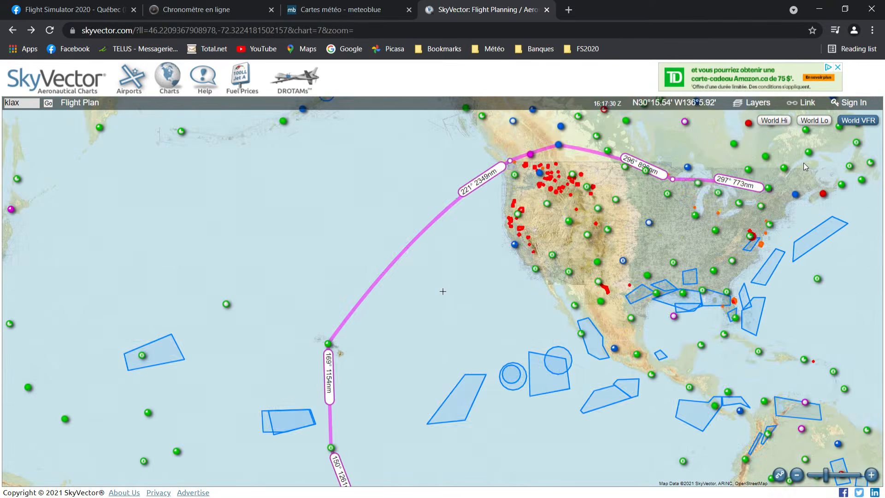
scroll(761, 206, "up", 1)
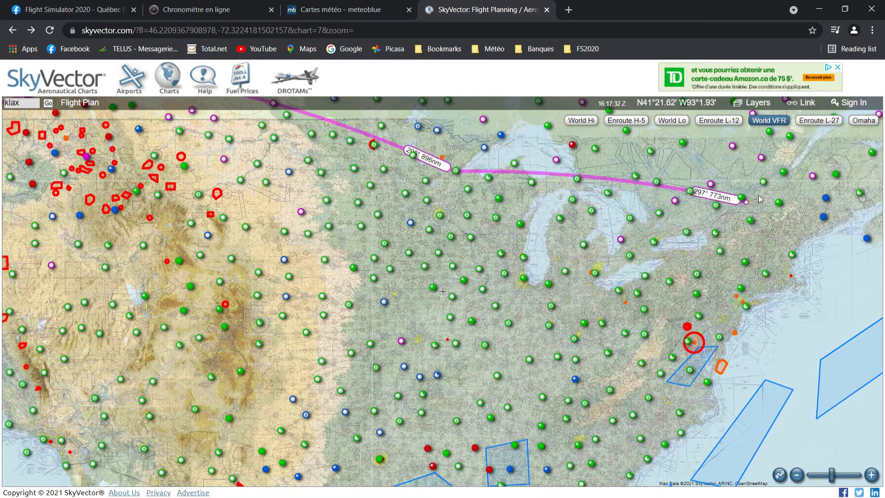
left_click_drag(754, 197, 711, 221)
scroll(712, 224, "up", 2)
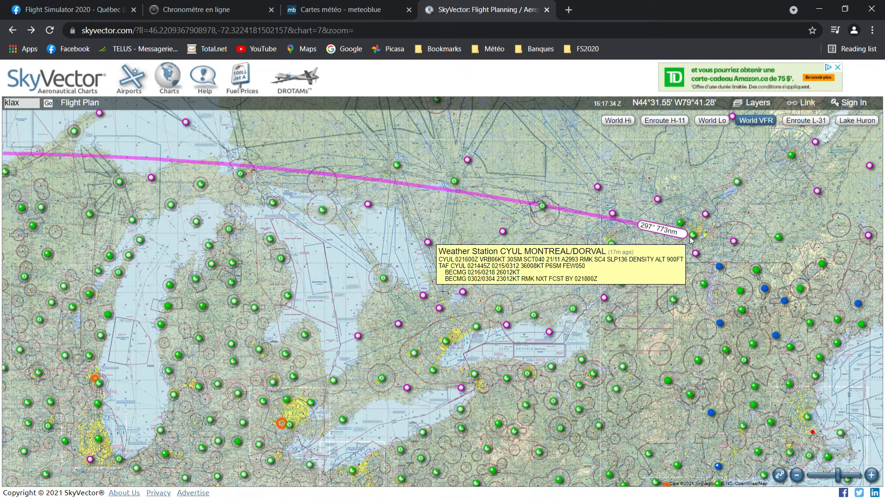
scroll(693, 226, "up", 1)
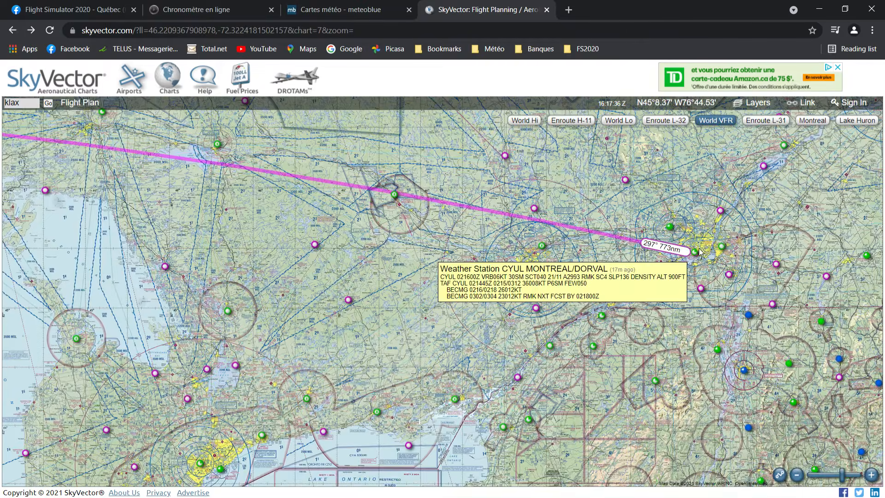
scroll(707, 280, "up", 1)
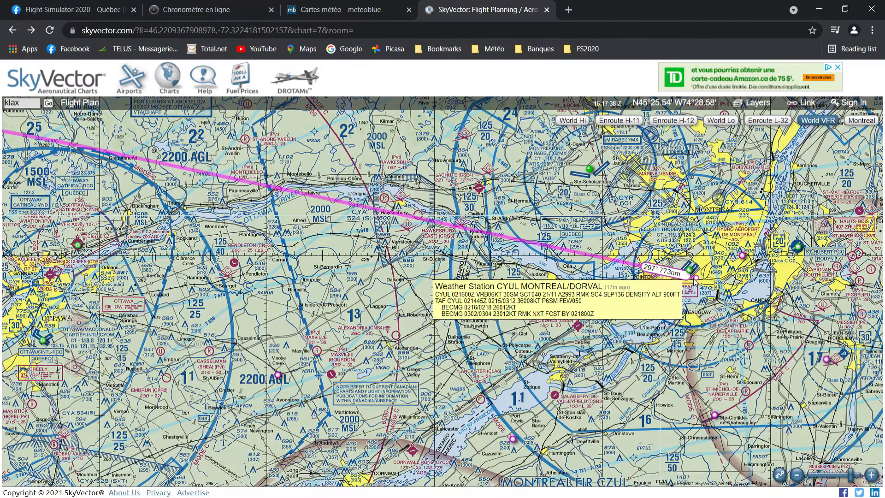
scroll(696, 282, "up", 2)
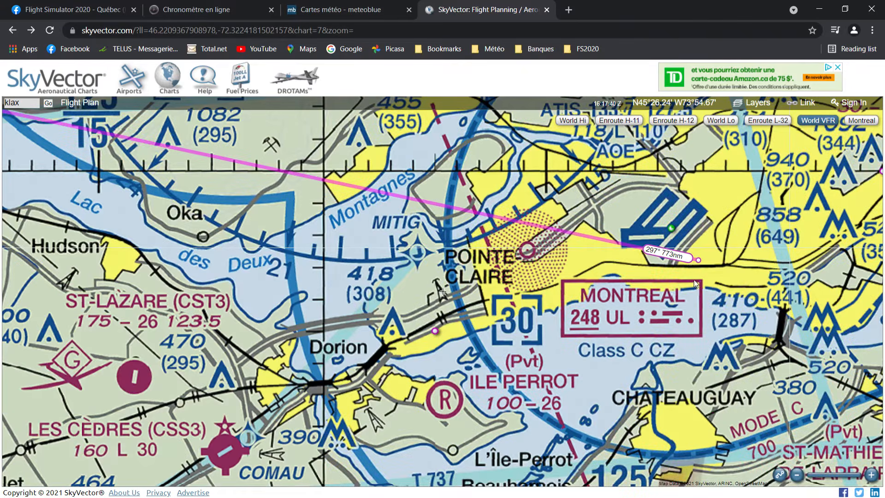
left_click(704, 265)
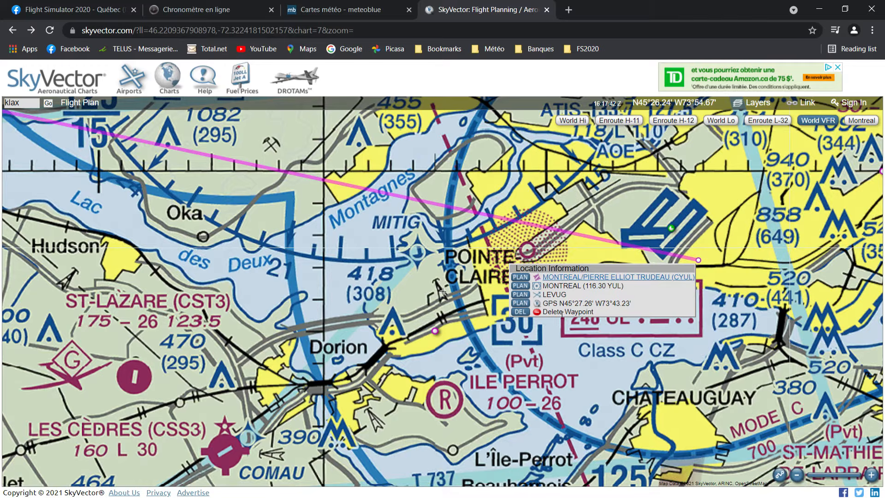
left_click(520, 311)
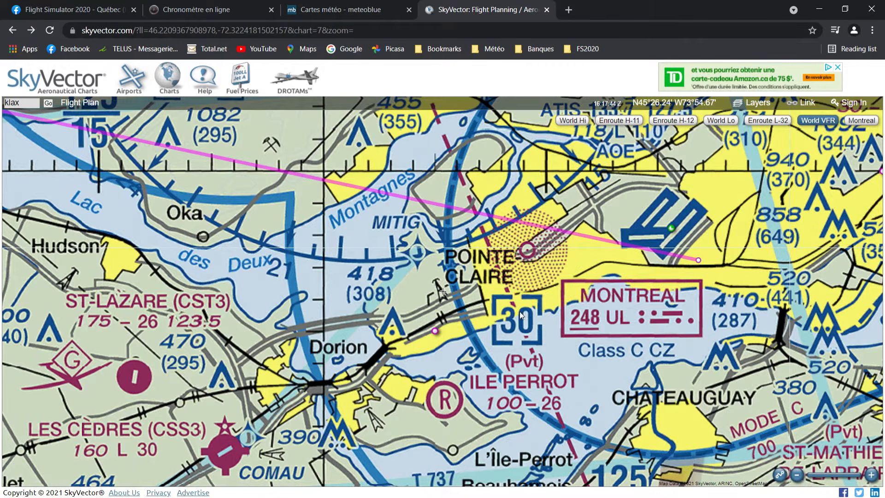
Delete the route's first remaining waypoint, beside Duluth International airport (KDLH)
scroll(586, 302, "down", 2)
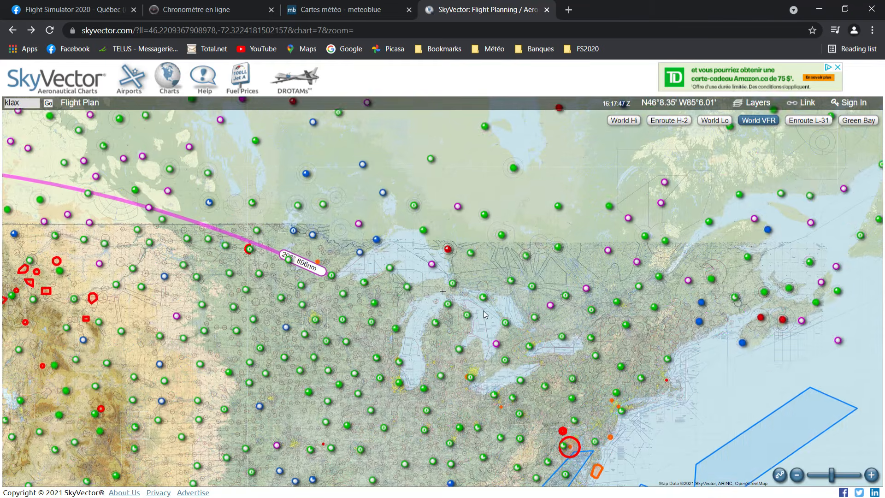
left_click_drag(320, 283, 499, 245)
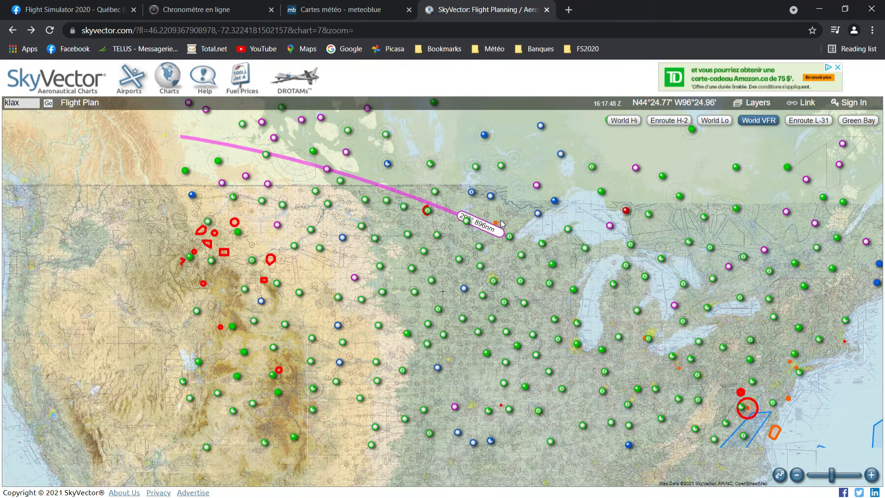
scroll(474, 246, "up", 3)
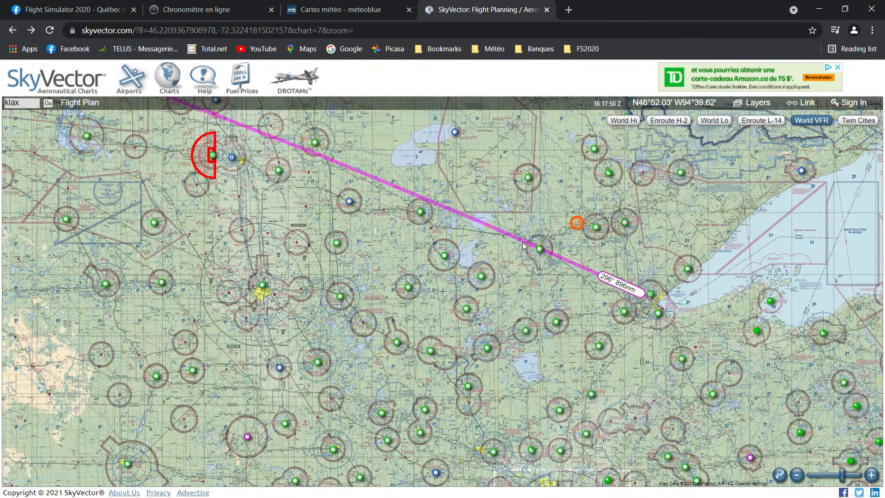
scroll(656, 305, "up", 1)
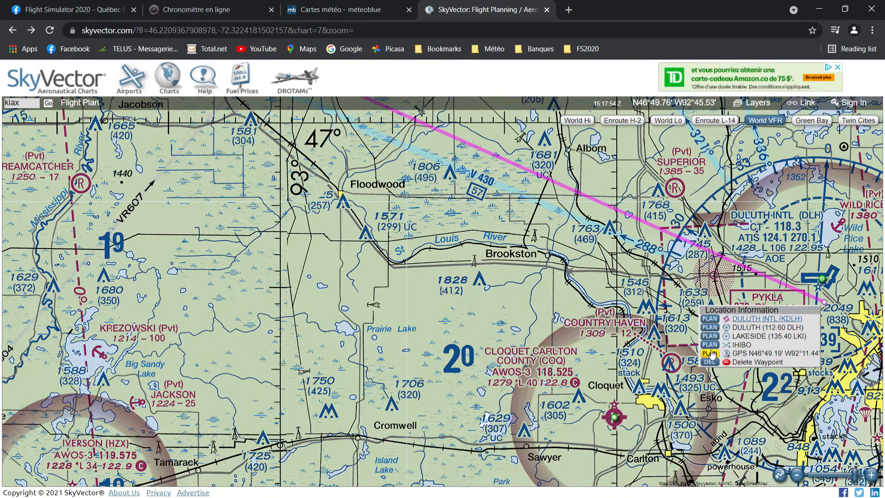
Examine the shortened route from western Canada through Honolulu, Christmas Island, Tahiti and Wellington to Sydney on the world map
scroll(706, 363, "down", 4)
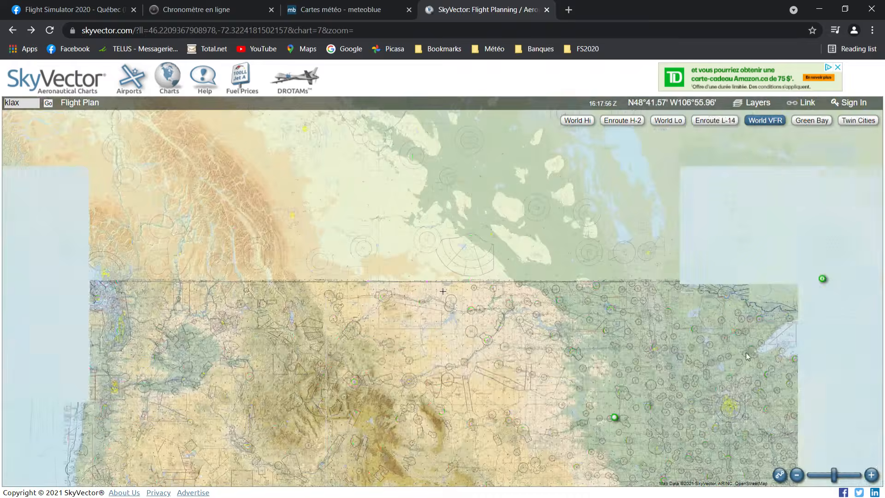
mouse_move(588, 359)
left_click_drag(448, 288, 569, 160)
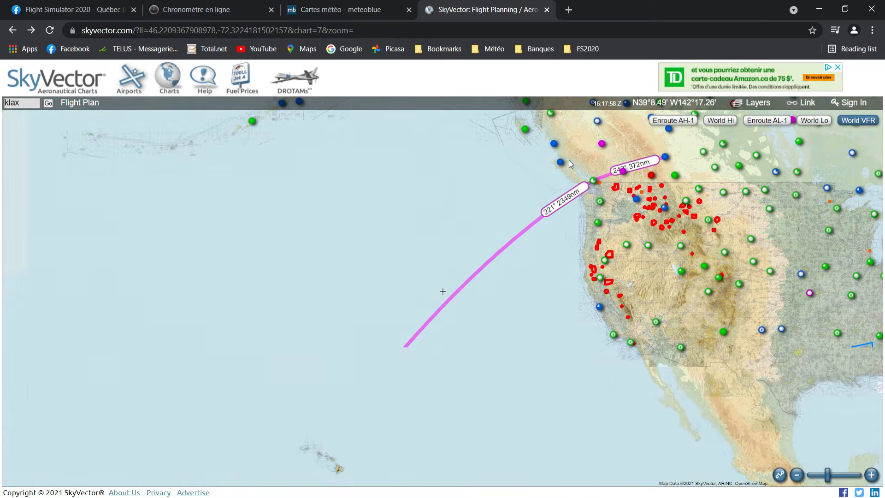
left_click_drag(413, 181, 480, 148)
scroll(477, 163, "down", 1)
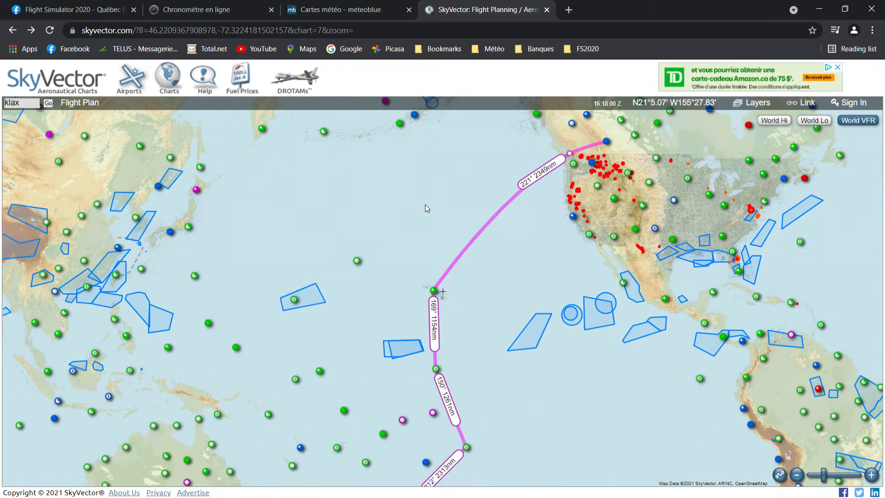
left_click_drag(425, 204, 448, 204)
scroll(463, 181, "down", 1)
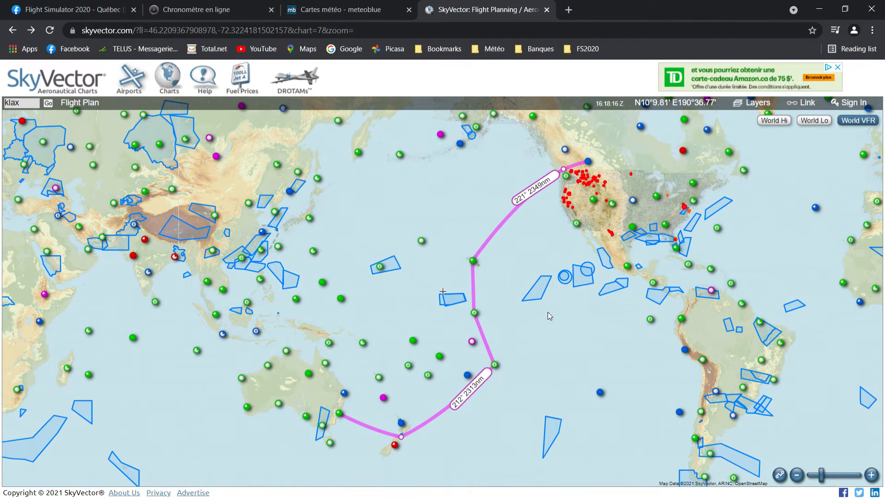
left_click_drag(547, 311, 476, 279)
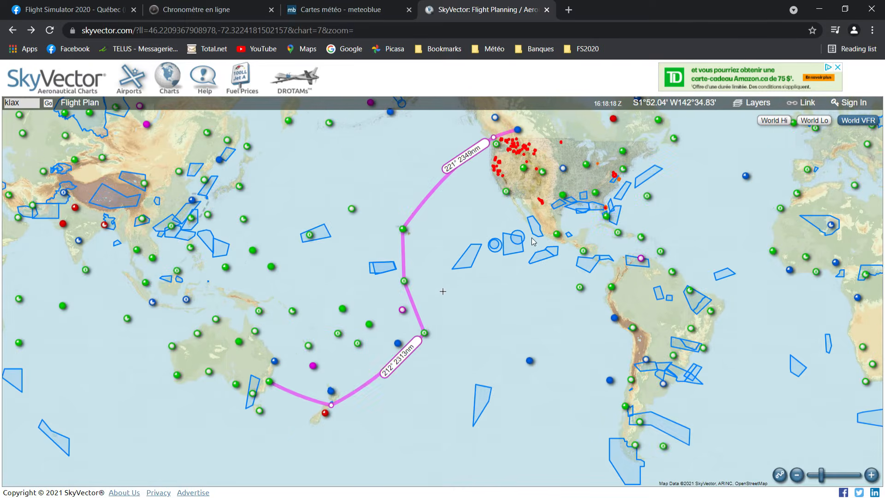
Examine the world chart from the ocean west of Chile across South America to the South Atlantic and southern Africa
scroll(617, 396, "up", 2)
scroll(509, 322, "up", 1)
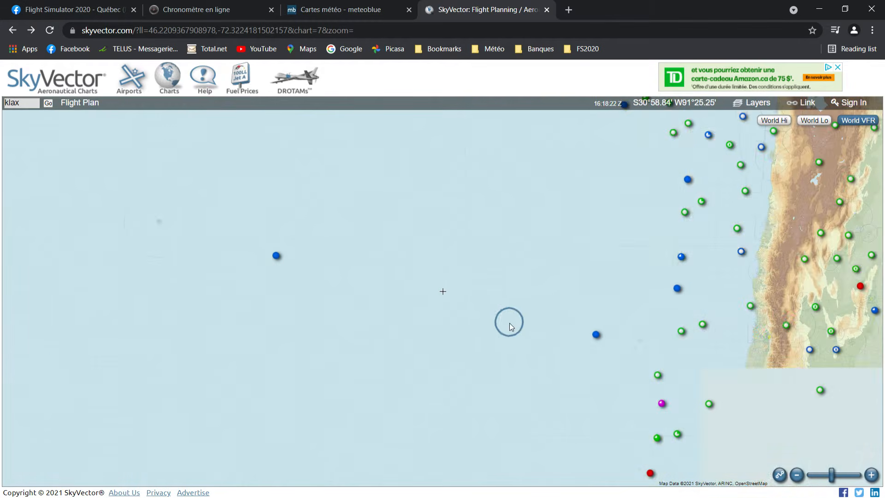
scroll(508, 323, "down", 3)
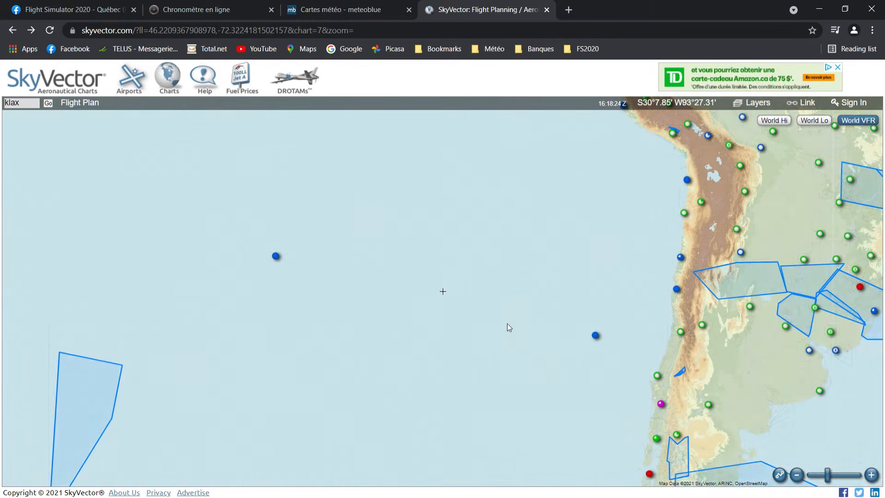
left_click_drag(734, 310, 446, 341)
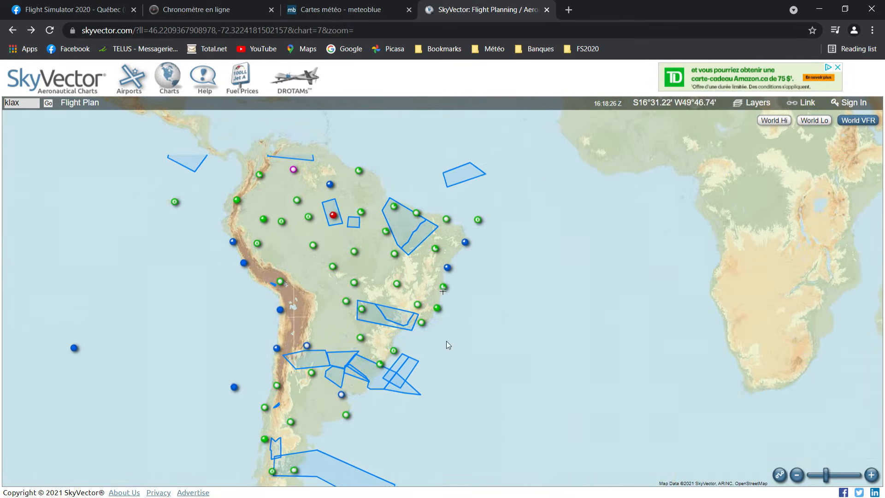
scroll(533, 278, "up", 1)
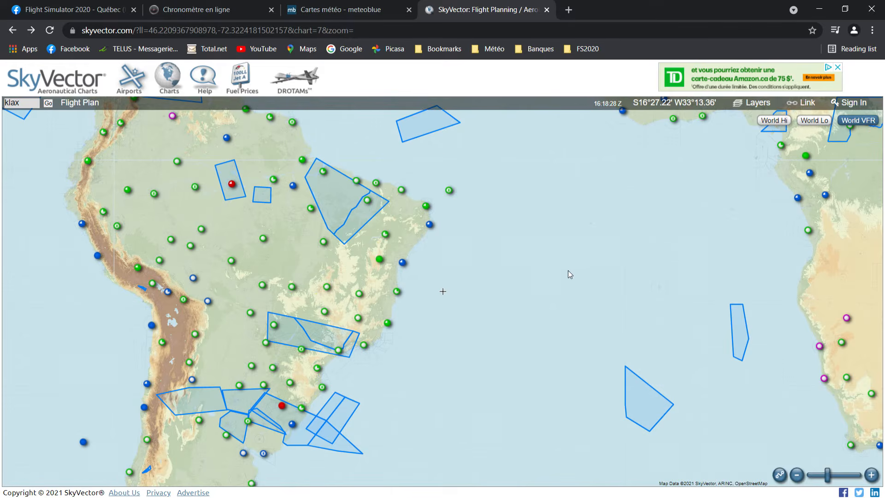
left_click_drag(567, 270, 487, 247)
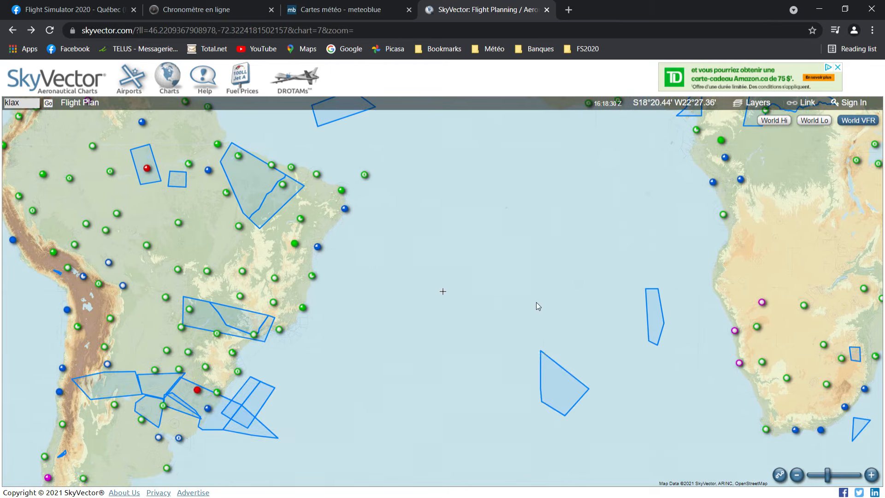
scroll(538, 356, "up", 1)
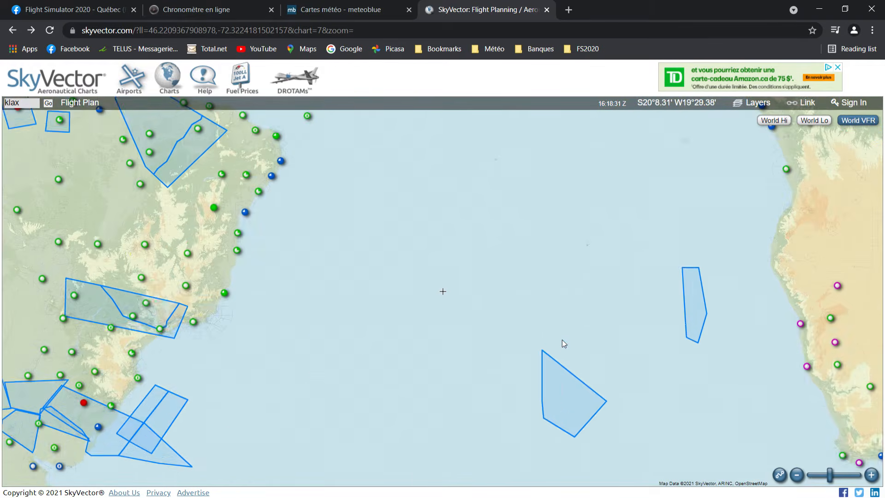
scroll(561, 339, "down", 3)
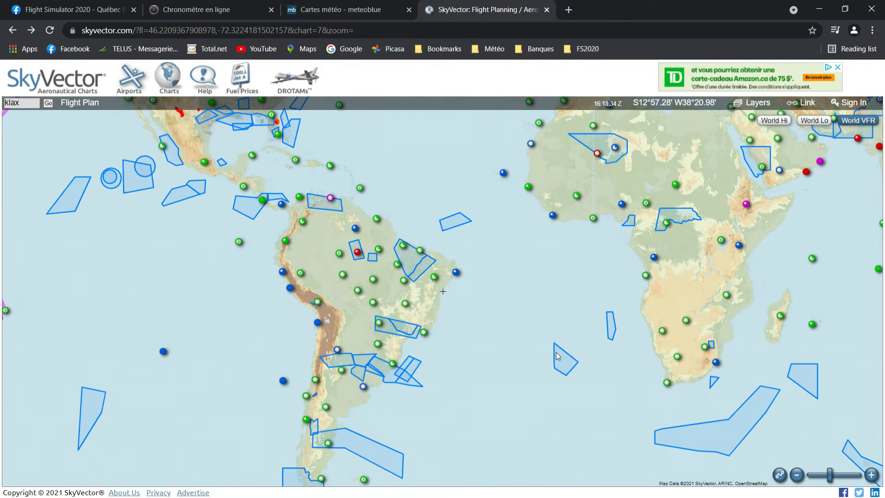
Search the South Atlantic between Brazil and Africa for islands, and examine Ascension Island with its military airport (FHAW)
scroll(556, 348, "up", 2)
scroll(558, 336, "up", 1)
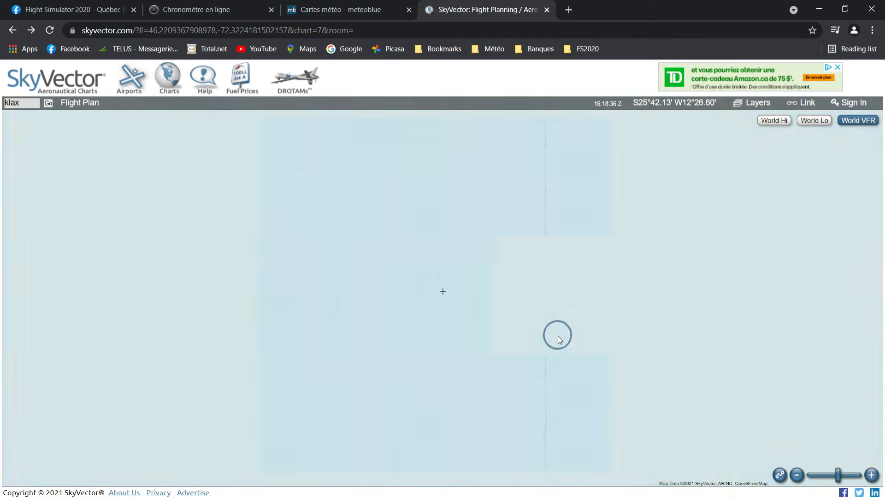
scroll(530, 322, "down", 1)
left_click_drag(529, 366, 464, 197)
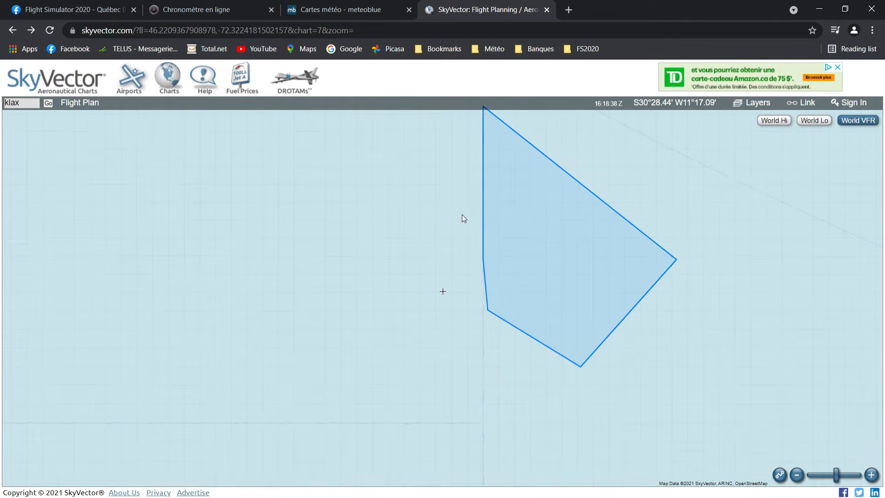
scroll(456, 218, "down", 1)
left_click_drag(460, 228, 577, 388)
left_click_drag(565, 322, 543, 457)
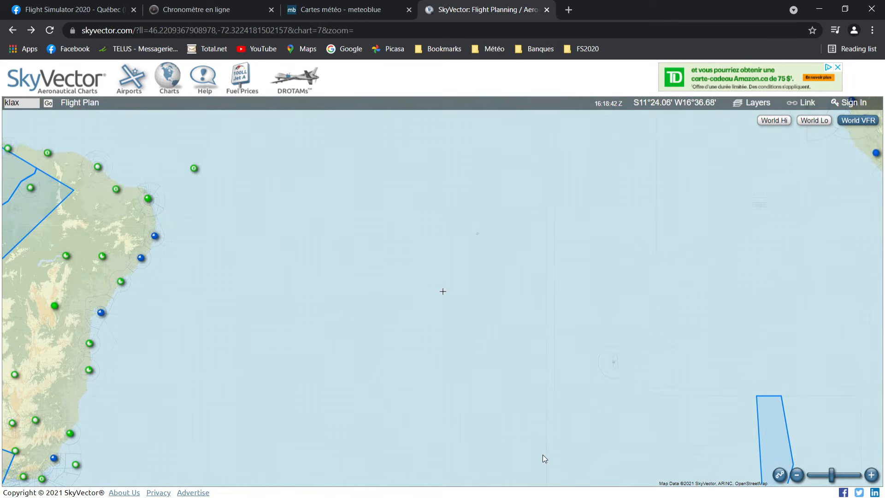
scroll(474, 236, "up", 1)
scroll(493, 239, "up", 1)
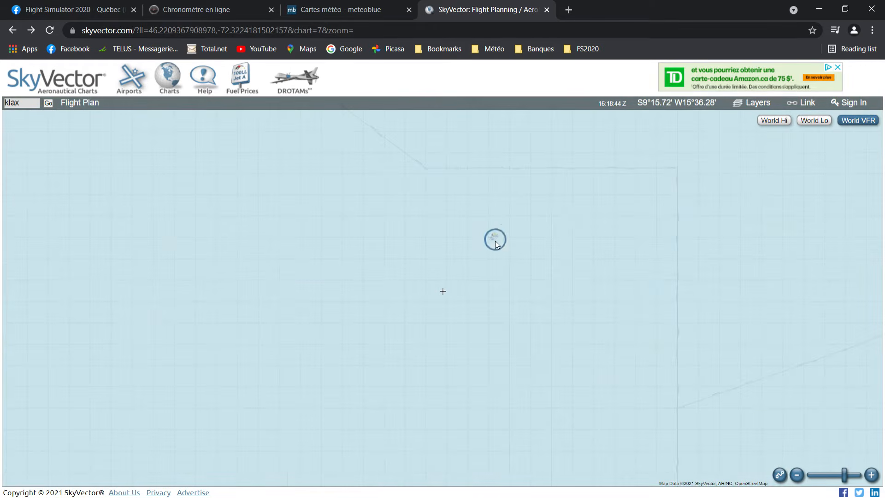
scroll(488, 239, "up", 1)
scroll(488, 236, "up", 1)
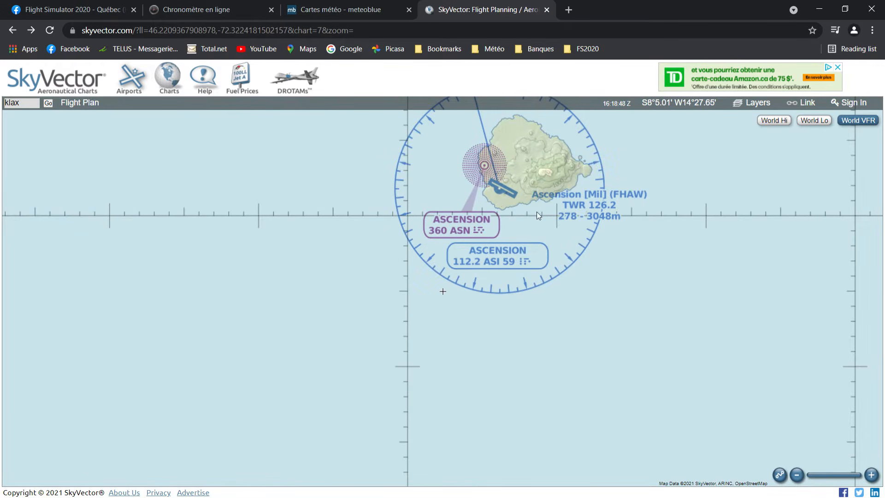
scroll(527, 264, "down", 1)
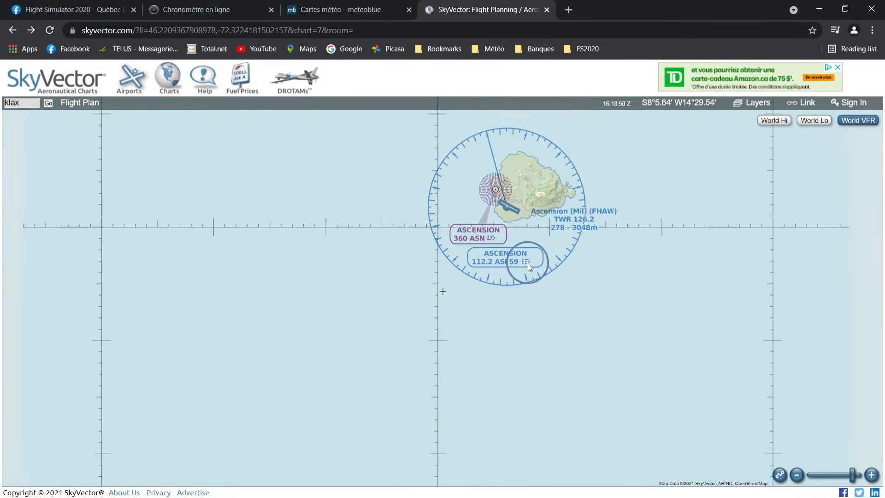
scroll(512, 307, "down", 1)
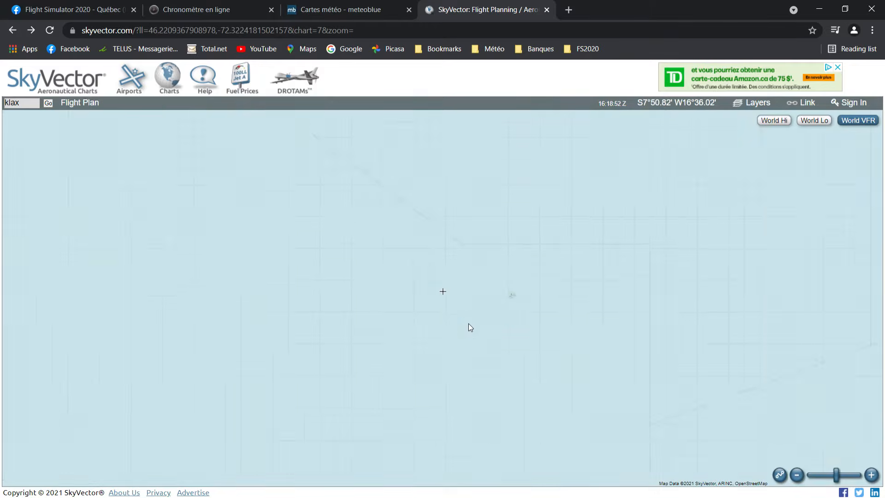
Examine the airports and controlled airspace along Brazil's northeastern coast on the World VFR chart
scroll(467, 324, "down", 3)
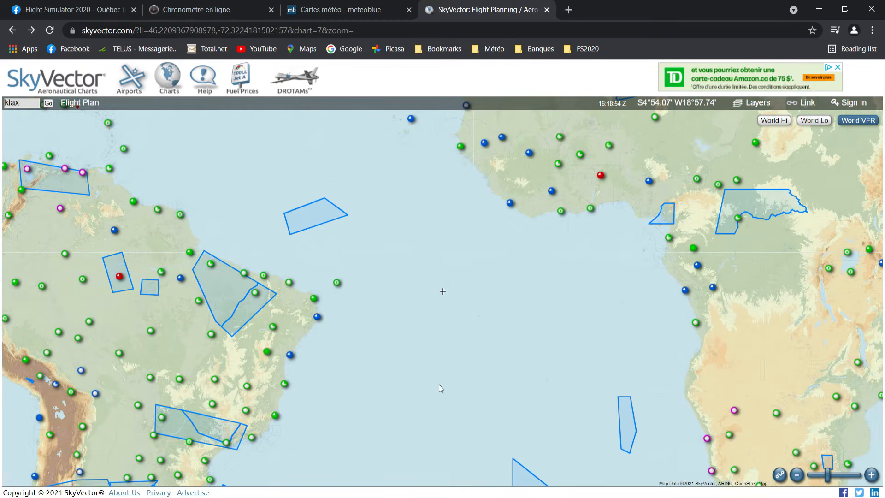
left_click_drag(439, 389, 537, 316)
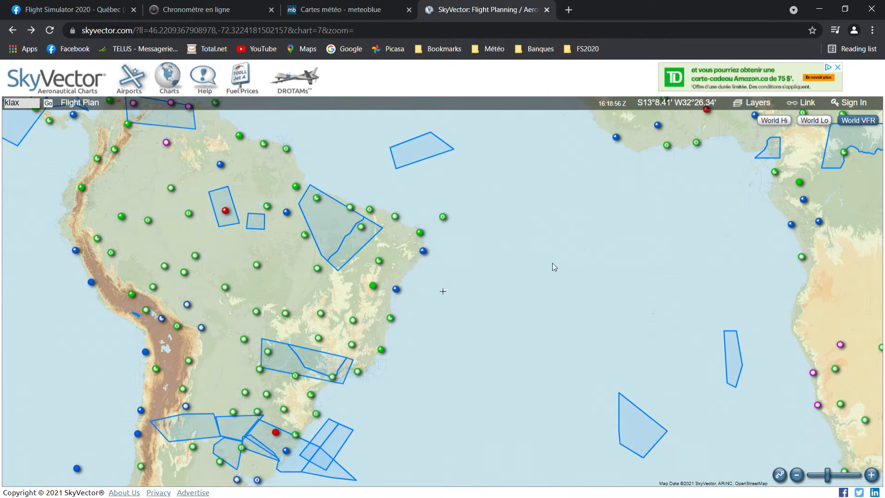
scroll(376, 266, "up", 3)
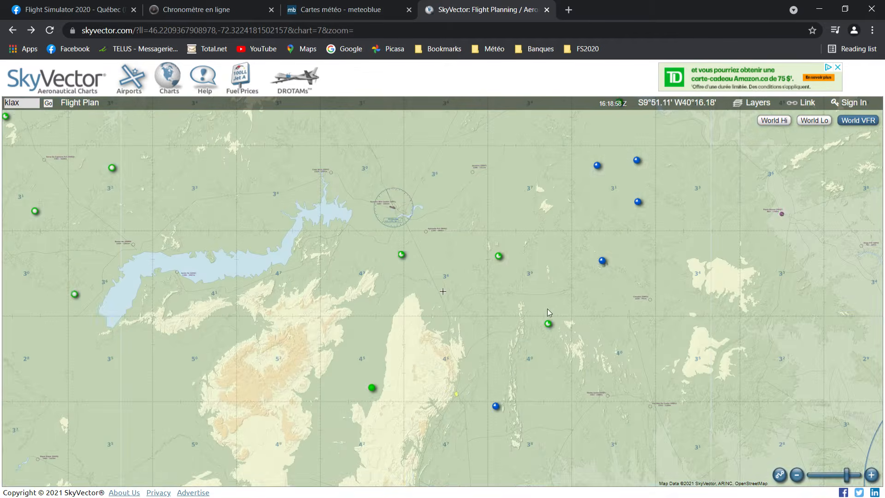
scroll(616, 330, "up", 1)
left_click_drag(747, 362, 432, 229)
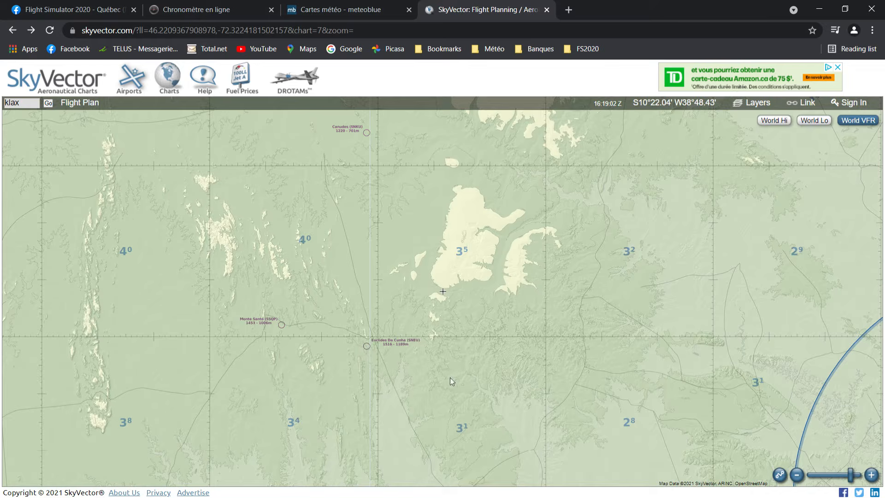
left_click_drag(450, 377, 269, 203)
left_click_drag(508, 170, 264, 325)
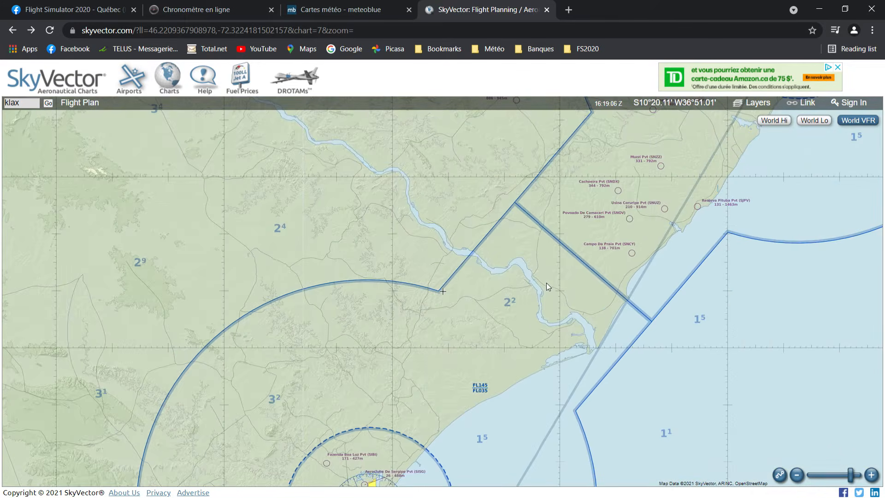
scroll(546, 283, "down", 2)
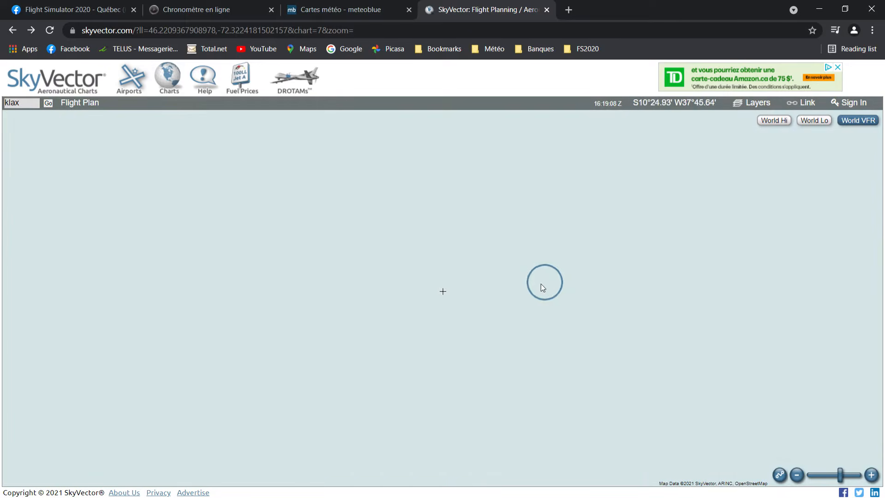
scroll(486, 272, "down", 1)
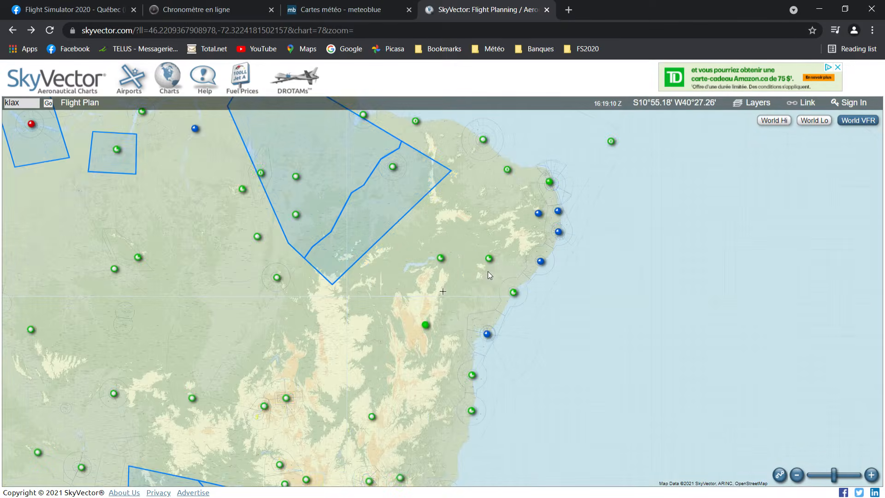
Locate Fernando de Noronha island off northeastern Brazil and read the weather report of station SBFN
scroll(488, 269, "up", 1)
left_click_drag(515, 241, 442, 337)
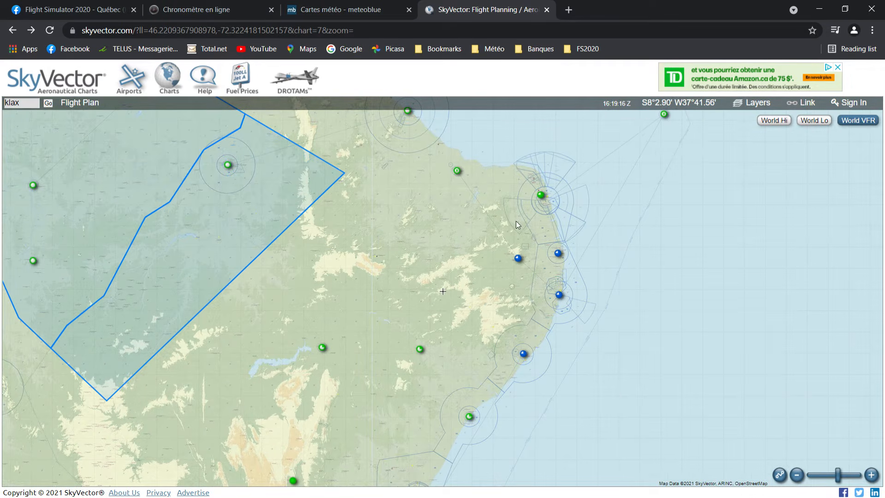
left_click_drag(485, 219, 482, 303)
mouse_move(661, 198)
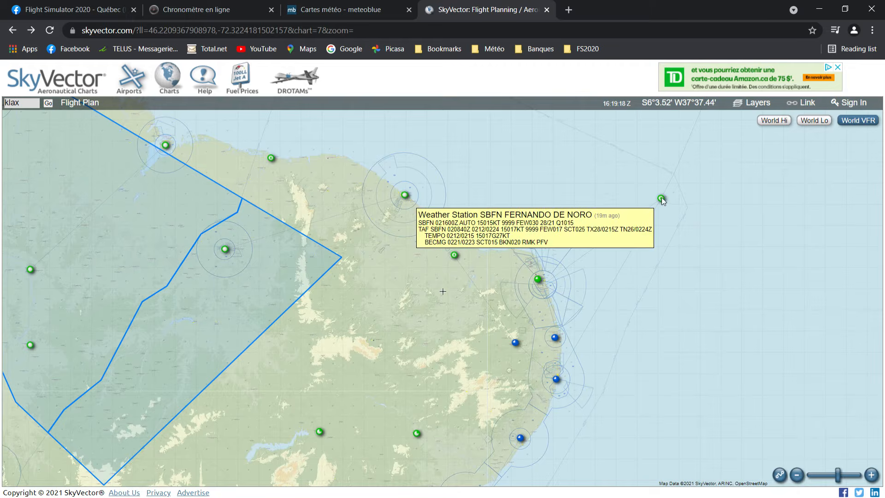
scroll(669, 196, "up", 1)
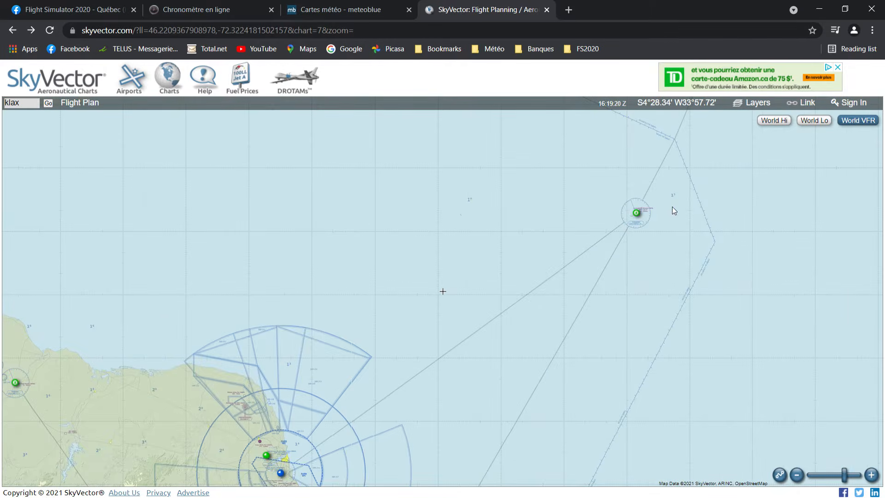
left_click_drag(654, 215, 488, 247)
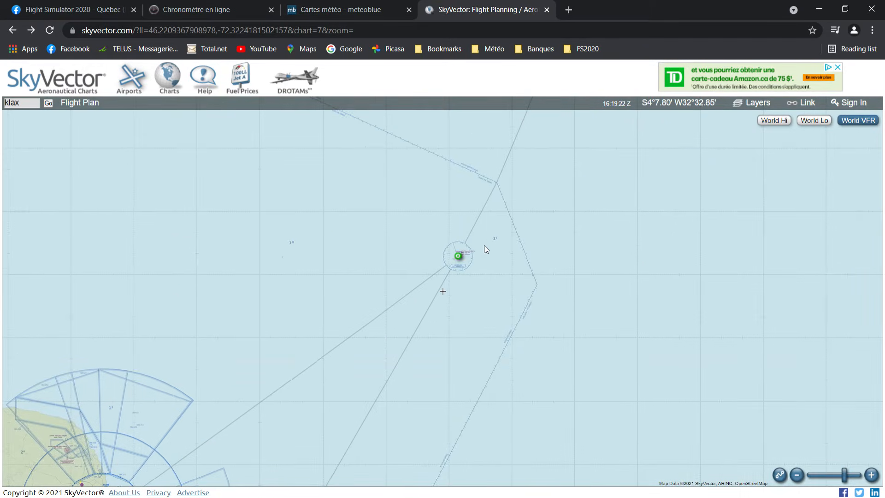
scroll(476, 247, "up", 1)
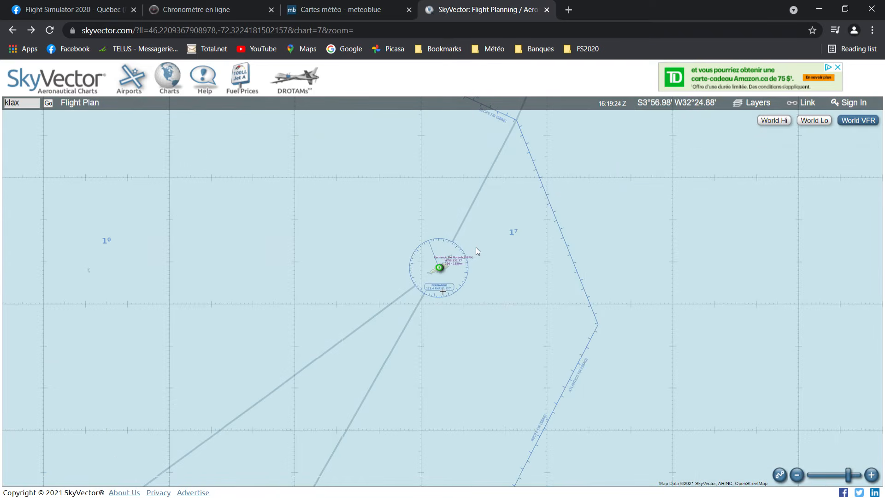
mouse_move(444, 268)
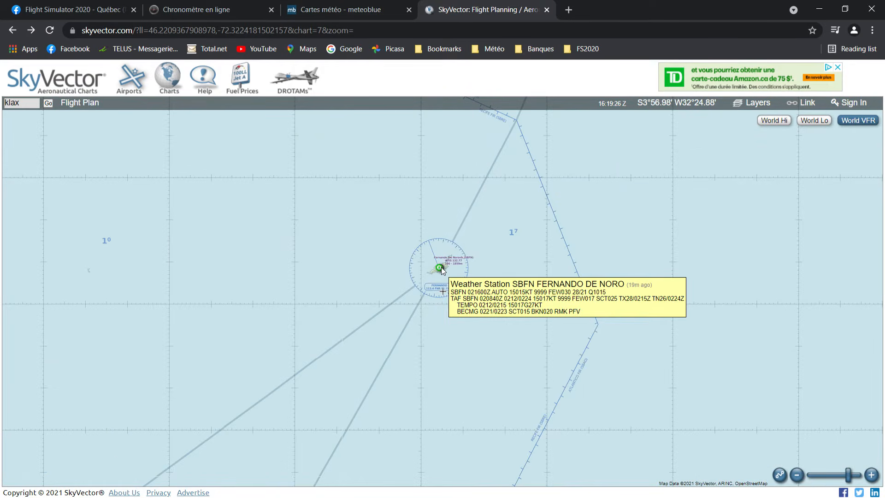
Open the Fernando de Noronha (SBFN) airport page separately, review its runway data, and close it
left_click(438, 267)
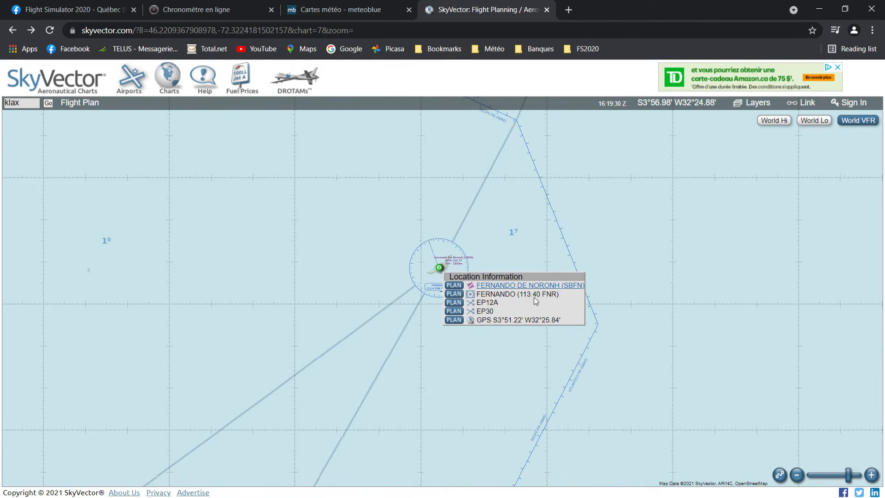
middle_click(532, 285)
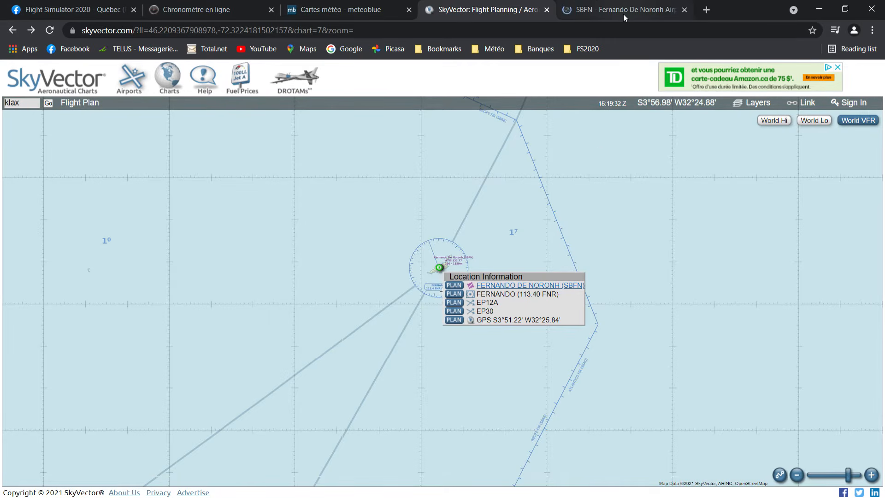
left_click(624, 12)
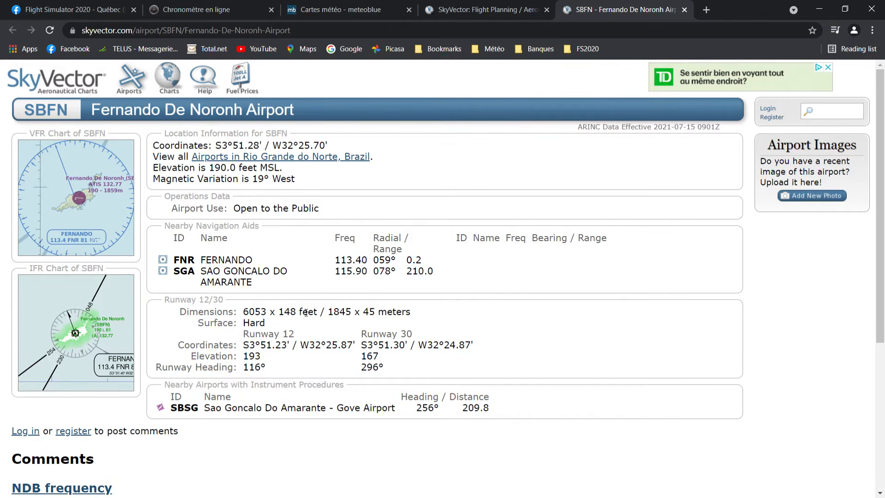
left_click(684, 10)
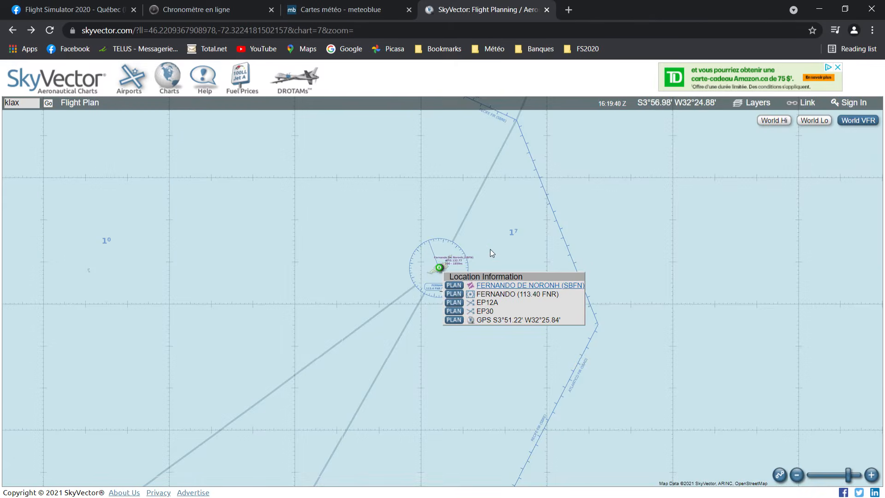
Locate the Natal area on Brazil's coast, and review the Sao Goncalo Do Amarante (SBSG) airport page before closing it
left_click_drag(490, 250, 515, 234)
scroll(505, 261, "down", 2)
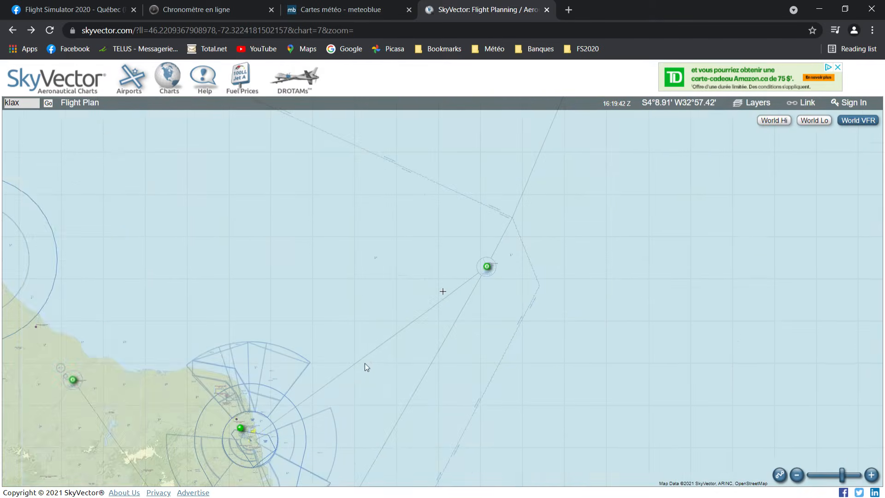
left_click_drag(367, 368, 478, 272)
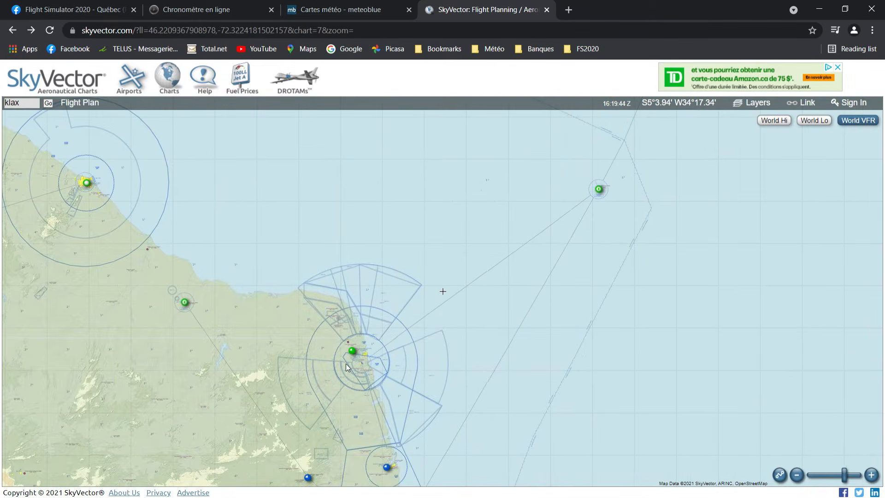
scroll(346, 364, "up", 2)
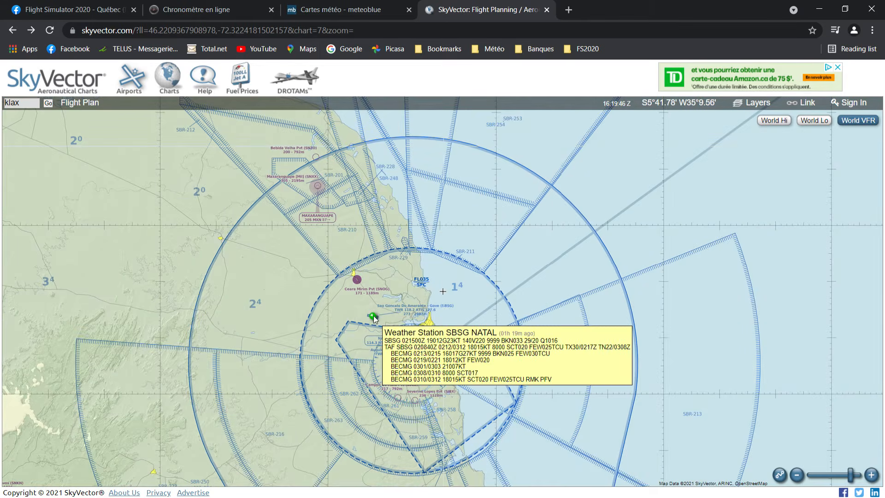
left_click(373, 315)
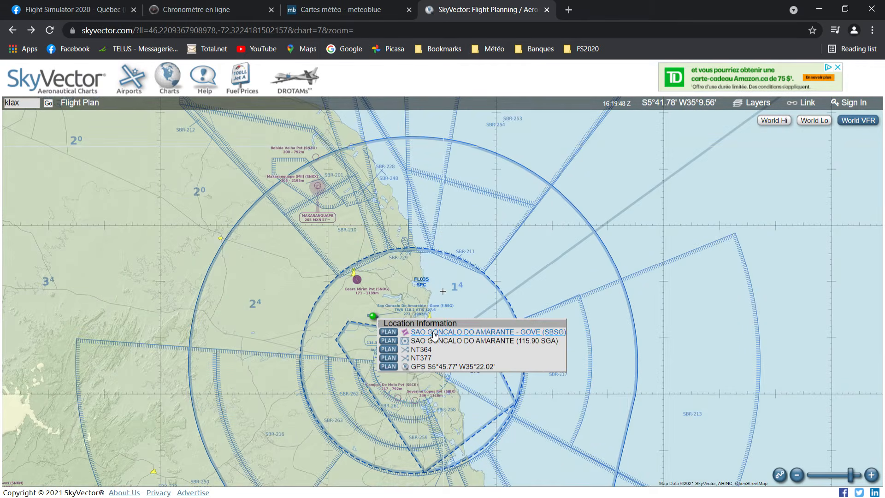
middle_click(457, 331)
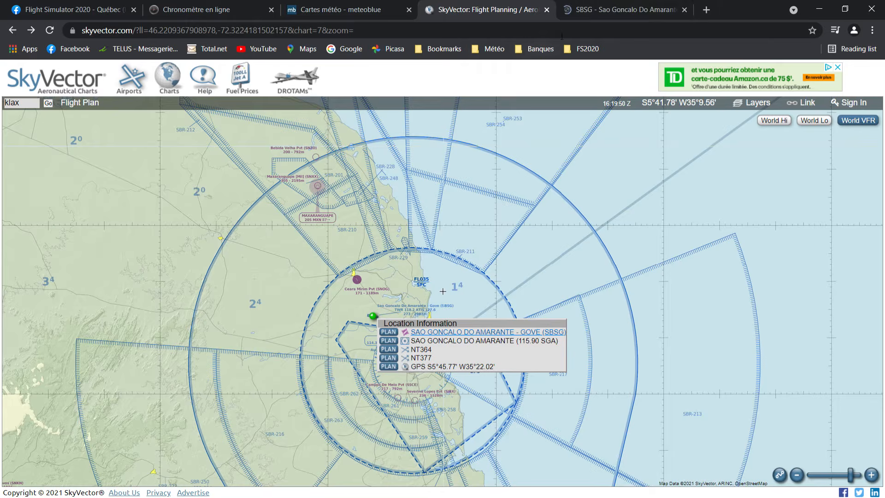
left_click(620, 10)
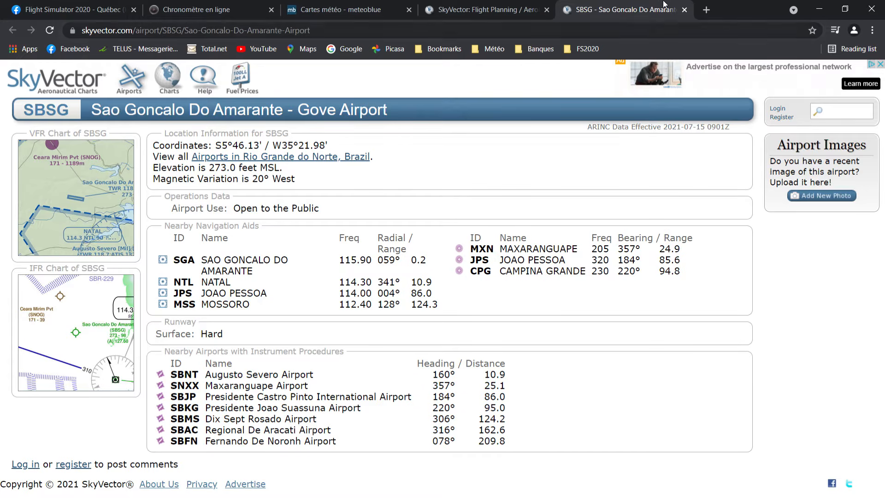
left_click(684, 9)
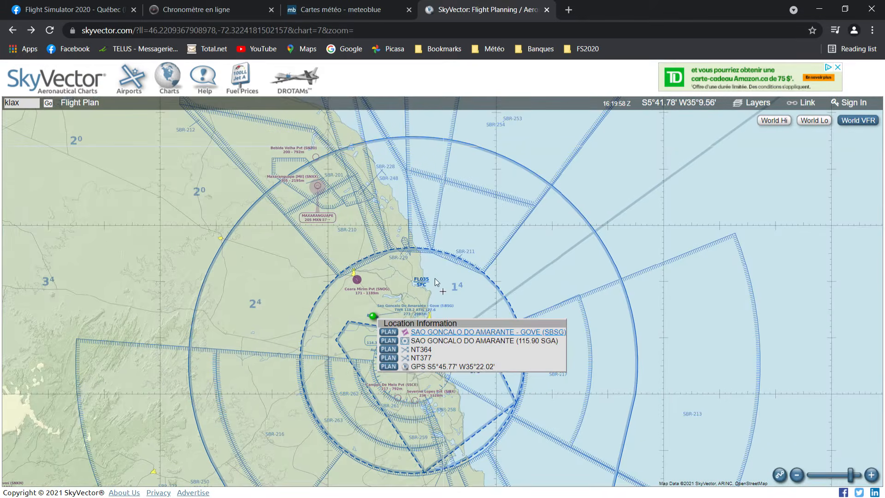
Review the airport page of Augusto Severo (SBNT), south of Natal, and close it
left_click_drag(435, 278, 477, 245)
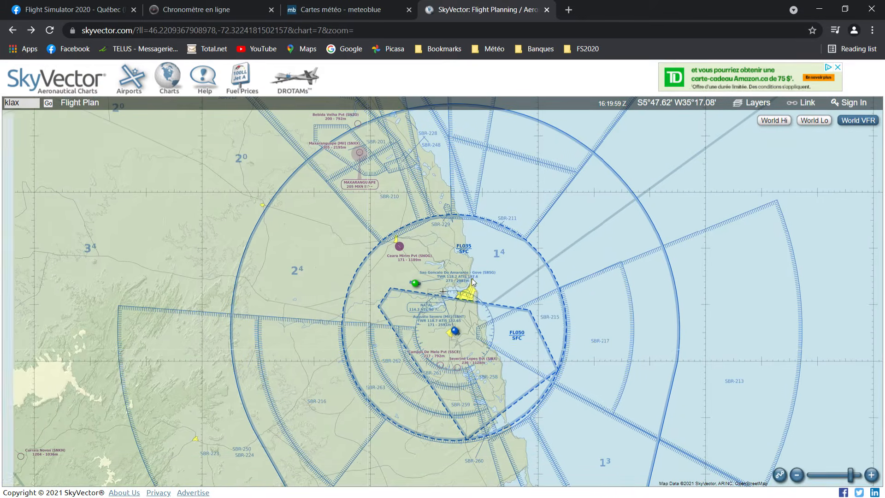
left_click(456, 332)
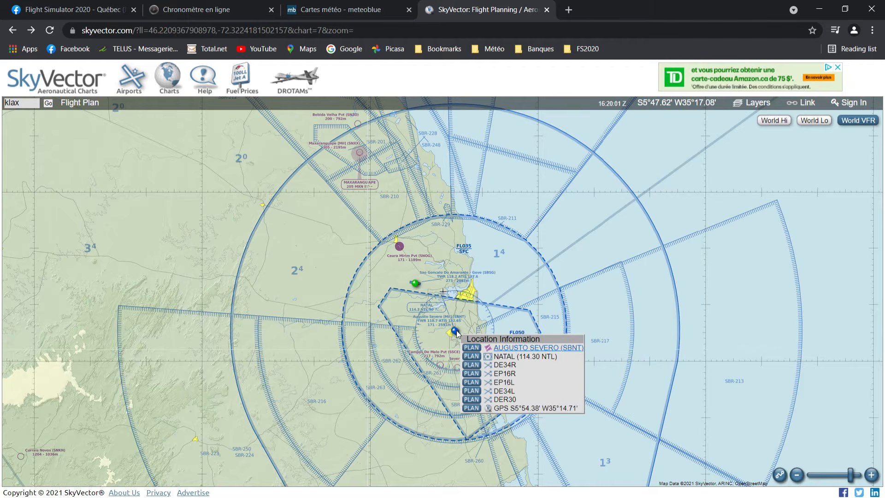
middle_click(519, 348)
left_click(609, 11)
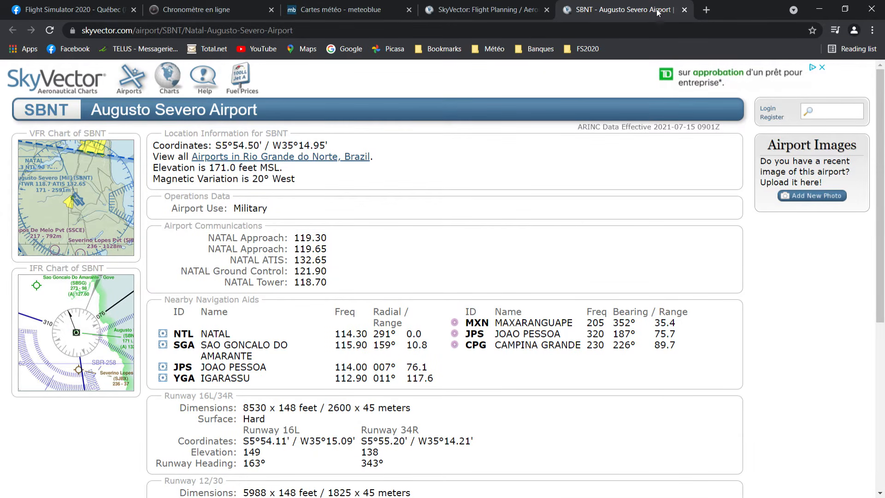
key("ctrl+w")
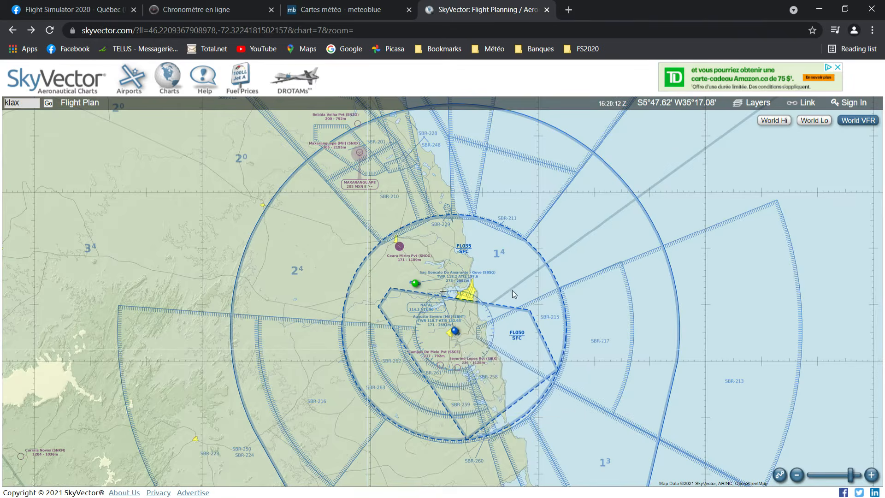
Locate La Paz in the Andes beside Lake Titicaca and read the weather report of station SLLP
left_click_drag(462, 345, 468, 293)
scroll(454, 256, "down", 3)
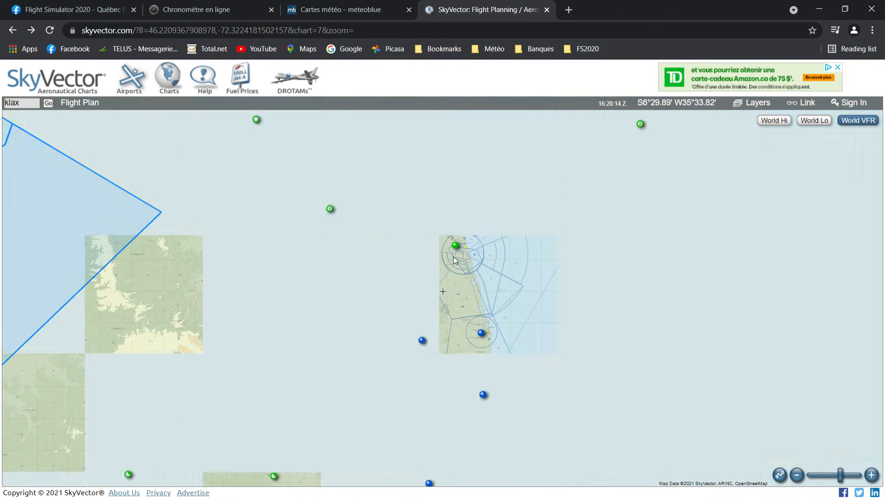
scroll(450, 264, "down", 2)
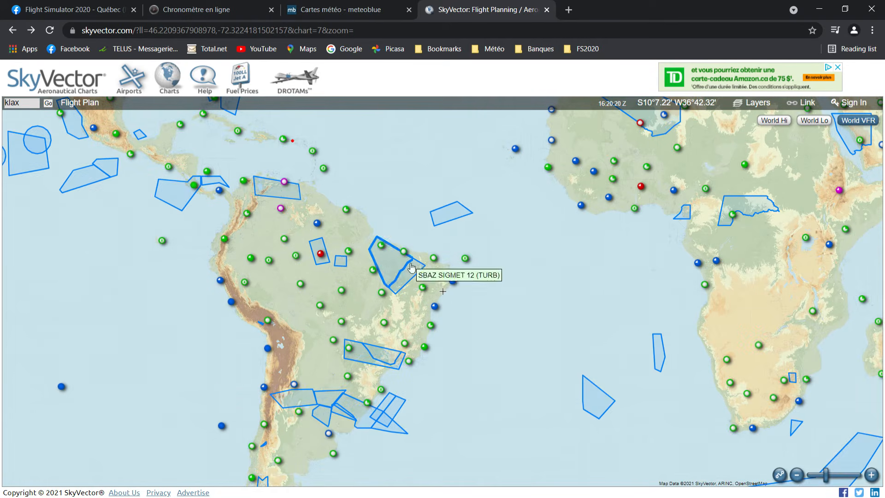
mouse_move(453, 281)
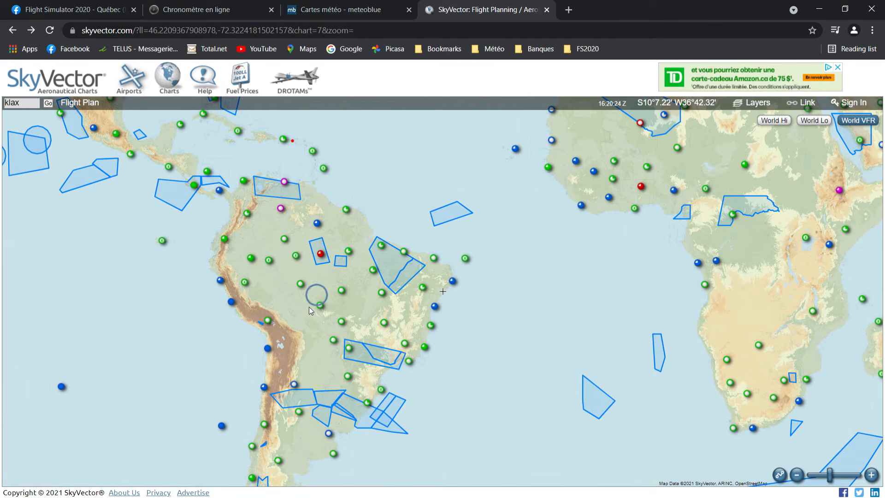
scroll(309, 299, "up", 3)
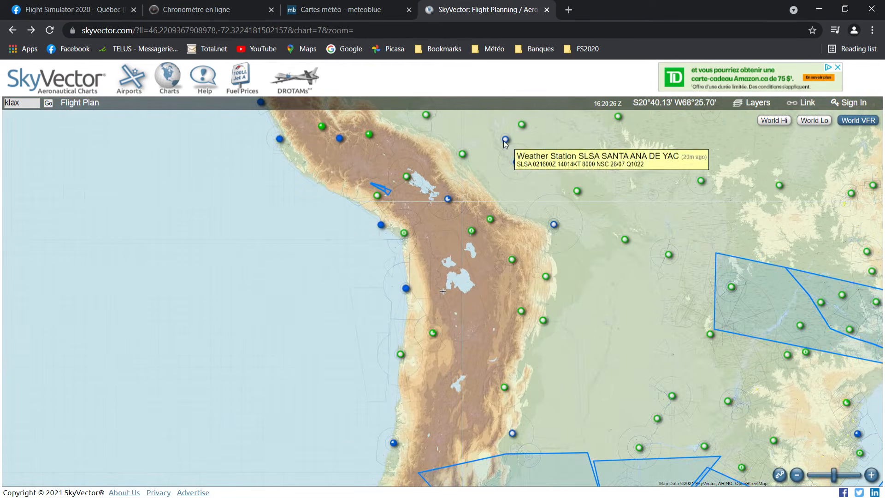
scroll(435, 183, "up", 1)
left_click_drag(465, 197, 446, 281)
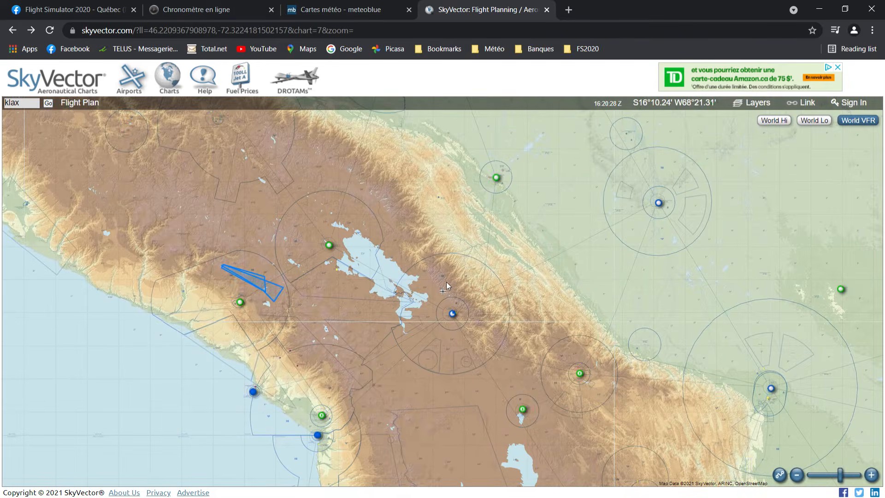
mouse_move(452, 315)
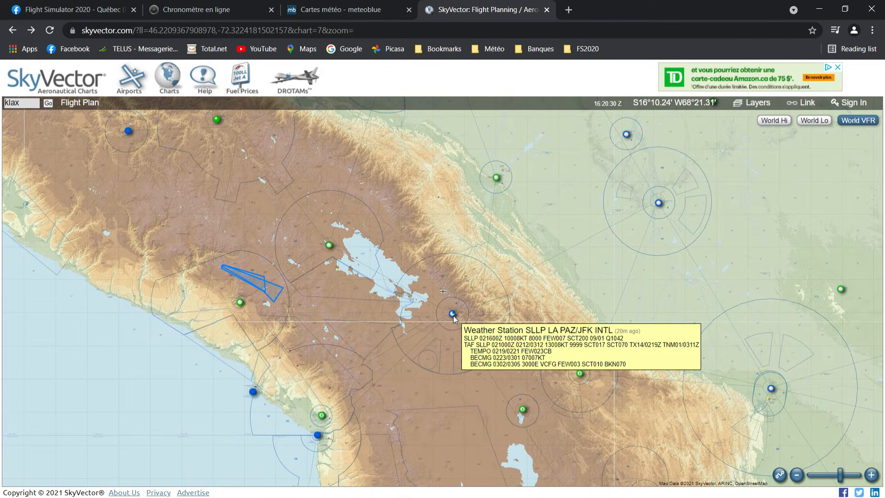
Open the El Alto International (SLLP) airport page separately, review its elevation and runway data, and close it
left_click(452, 316)
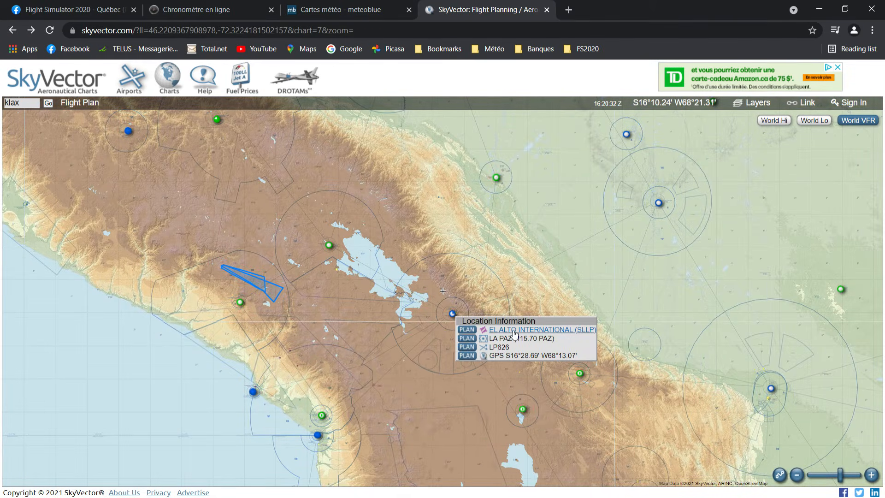
middle_click(535, 329)
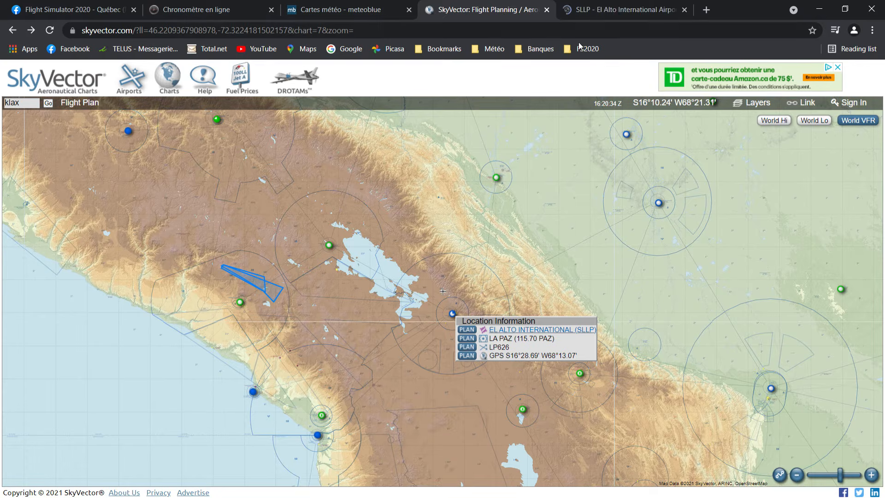
left_click(631, 8)
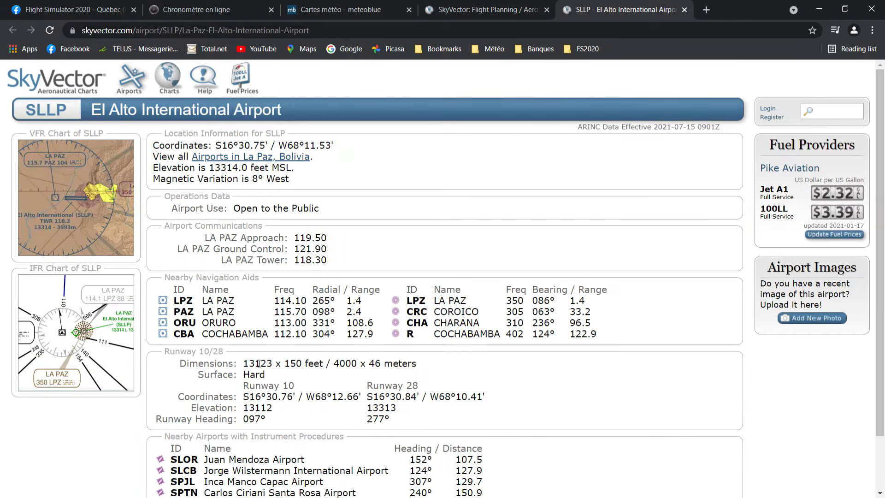
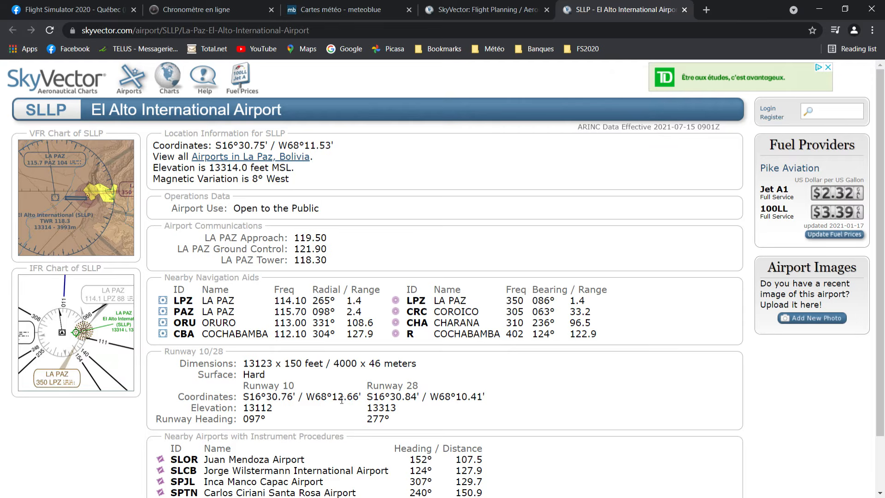
left_click(685, 10)
Locate the Tarija airport (SLTJ) in the mountains of southern Bolivia, west of Yacuiba, on the World VFR chart
left_click_drag(498, 251, 379, 272)
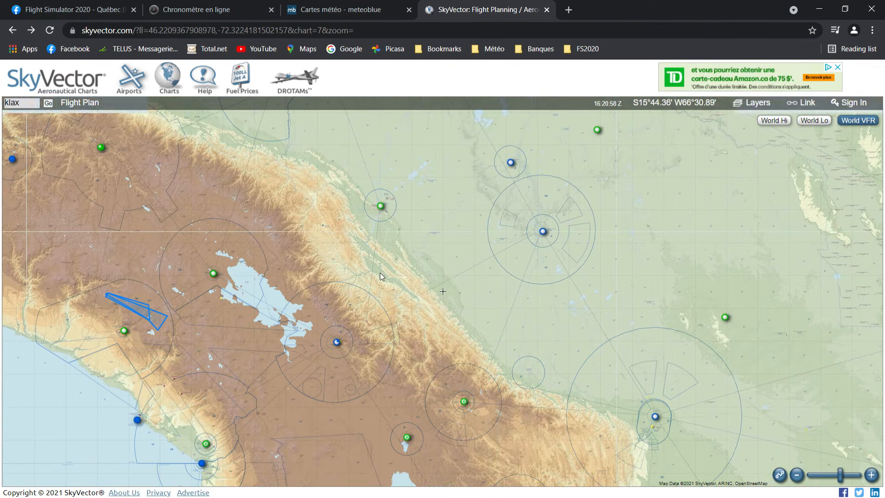
left_click_drag(413, 248, 366, 187)
scroll(367, 199, "down", 2)
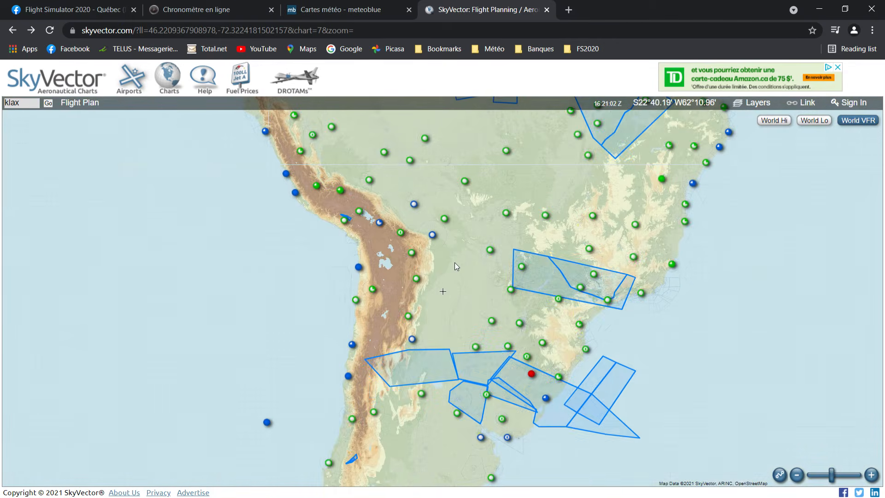
scroll(454, 263, "up", 1)
scroll(468, 285, "up", 1)
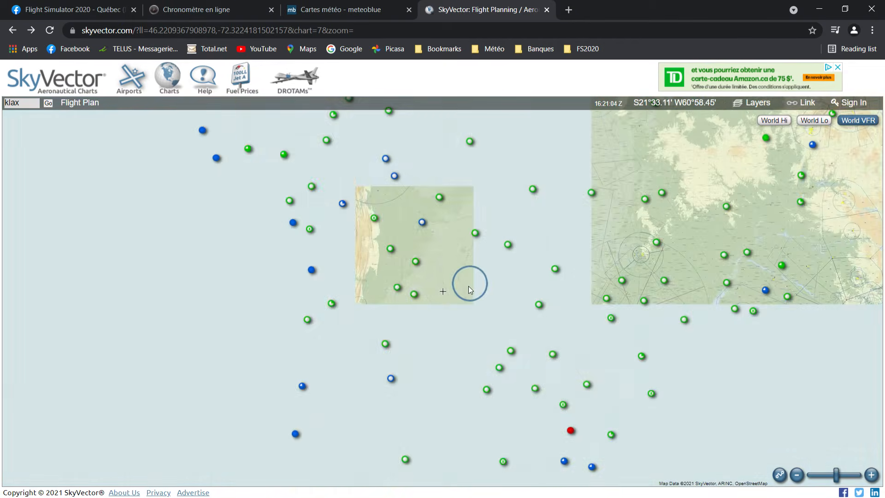
scroll(454, 306, "up", 1)
scroll(399, 324, "up", 1)
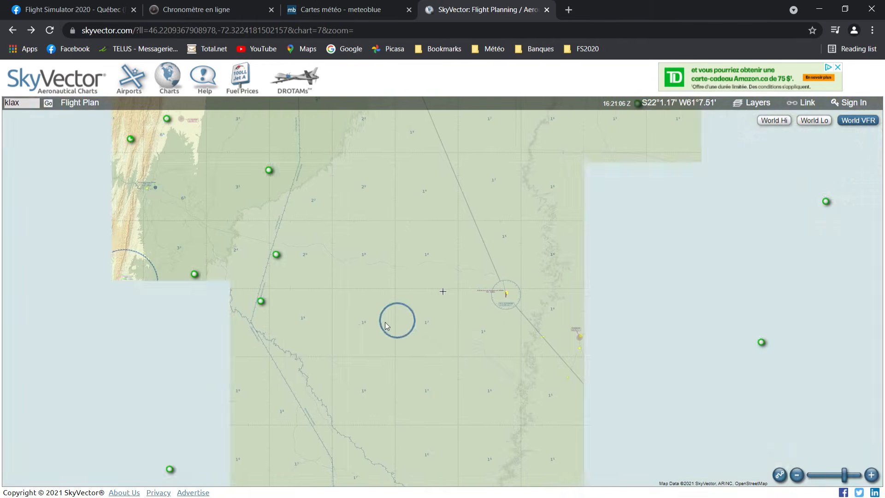
left_click_drag(325, 326, 620, 343)
scroll(515, 324, "up", 1)
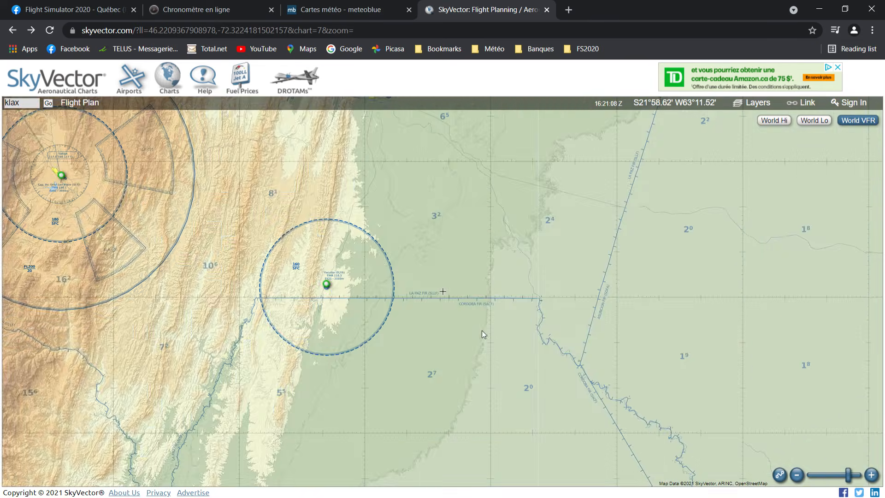
left_click_drag(204, 274, 669, 289)
scroll(790, 325, "up", 1)
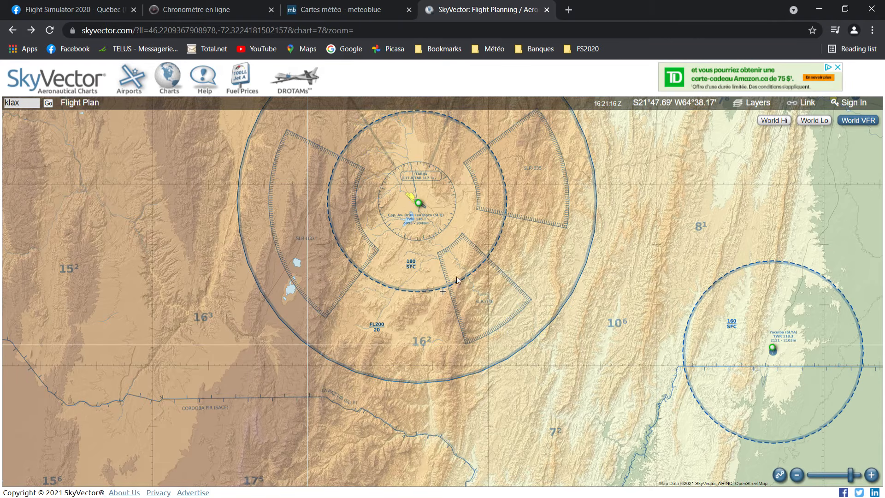
Examine the terrain, elevation figures and airspace rings around Tarija airport (SLTJ), including the ridges to its north and east
left_click_drag(447, 226, 436, 257)
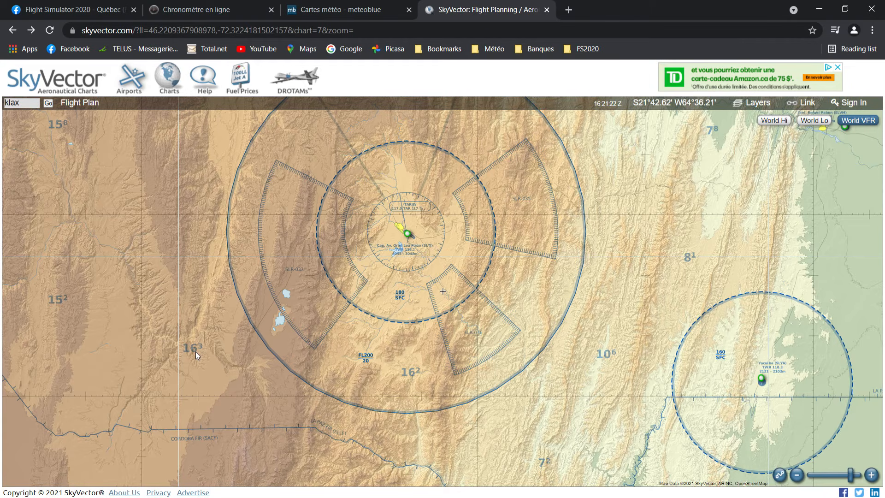
left_click_drag(196, 354, 323, 348)
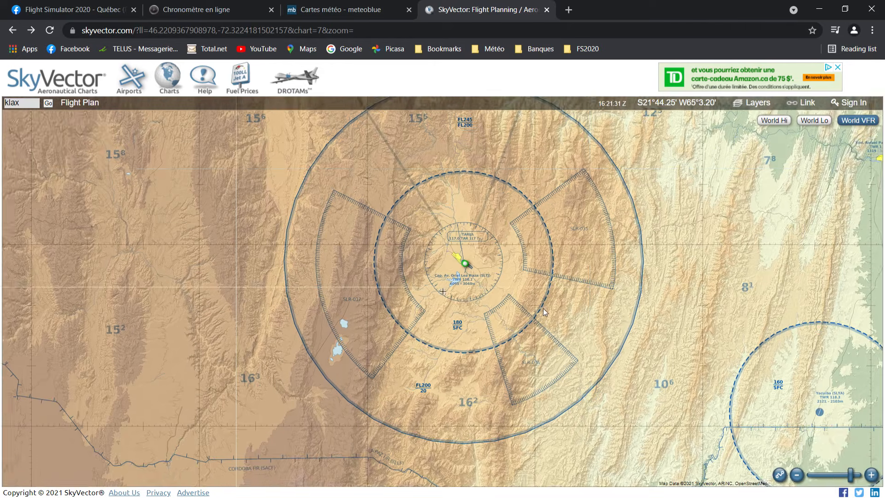
left_click_drag(701, 245, 523, 336)
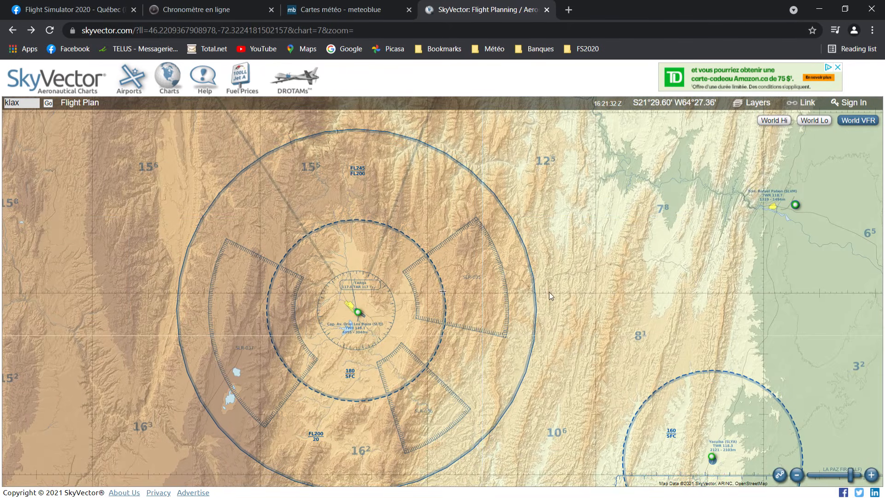
left_click_drag(552, 216, 595, 292)
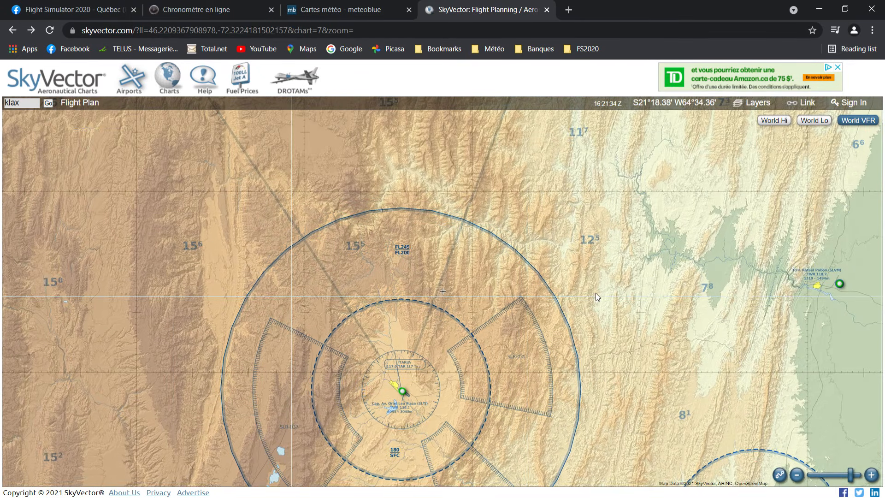
scroll(351, 264, "up", 1)
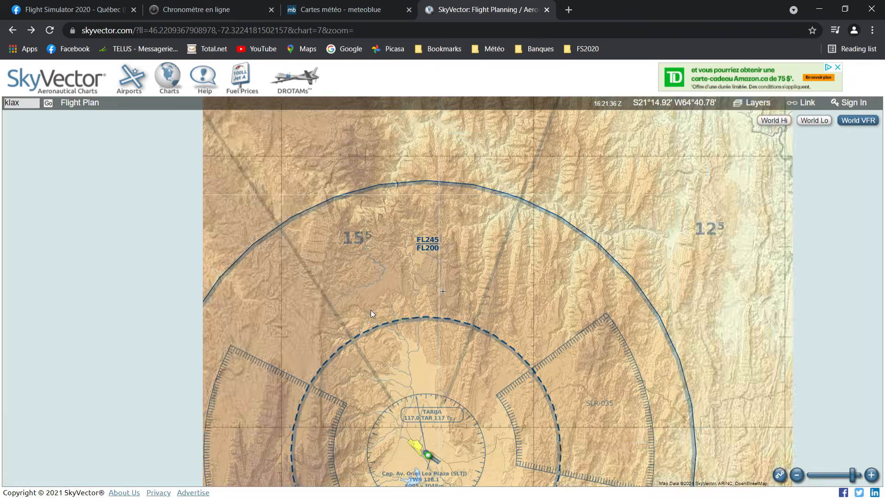
left_click_drag(370, 310, 446, 235)
scroll(436, 329, "down", 1)
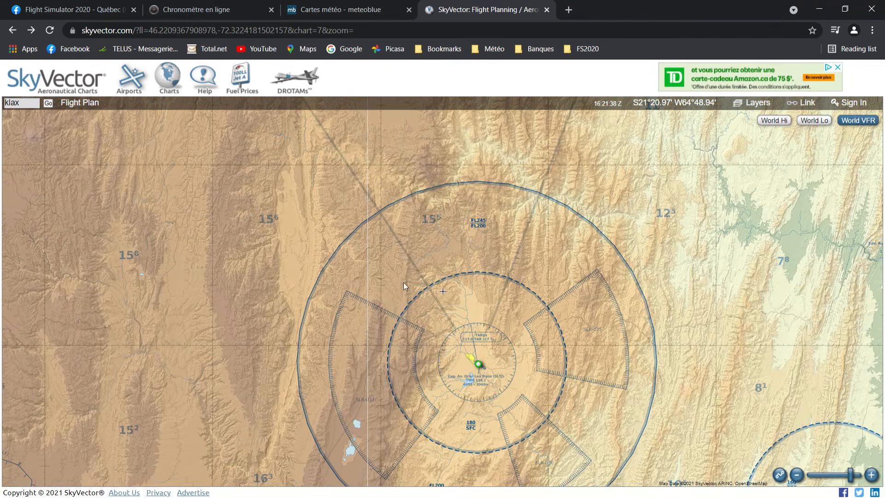
Locate Juan Mendoza airport (SLOR) at Oruro on the Andean plateau and examine its surroundings
scroll(256, 292, "down", 2)
scroll(308, 345, "down", 2)
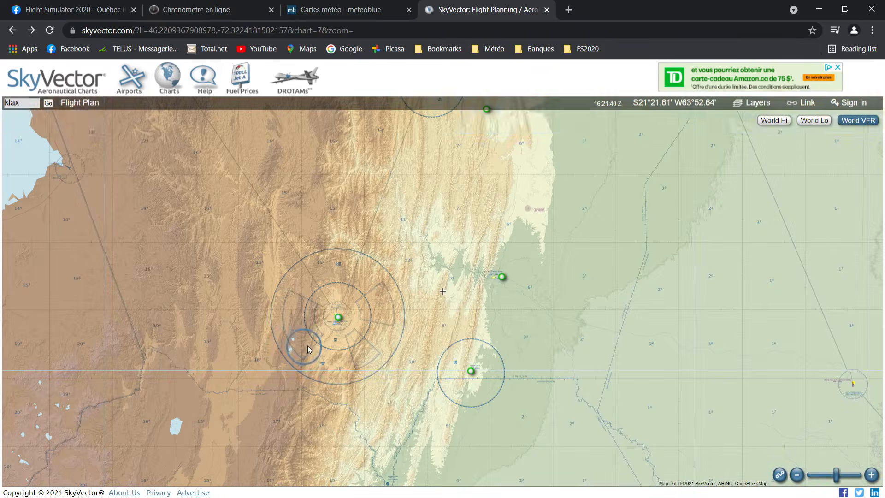
left_click_drag(231, 302, 352, 304)
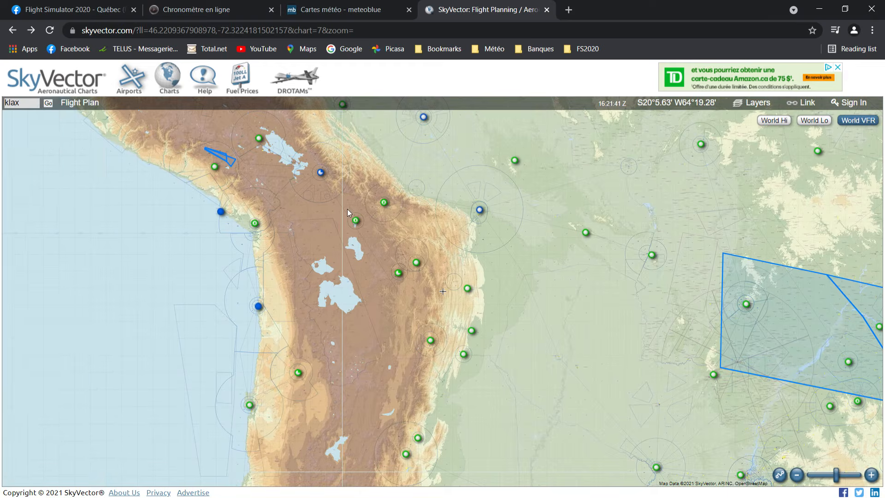
scroll(350, 212, "up", 3)
scroll(382, 217, "up", 2)
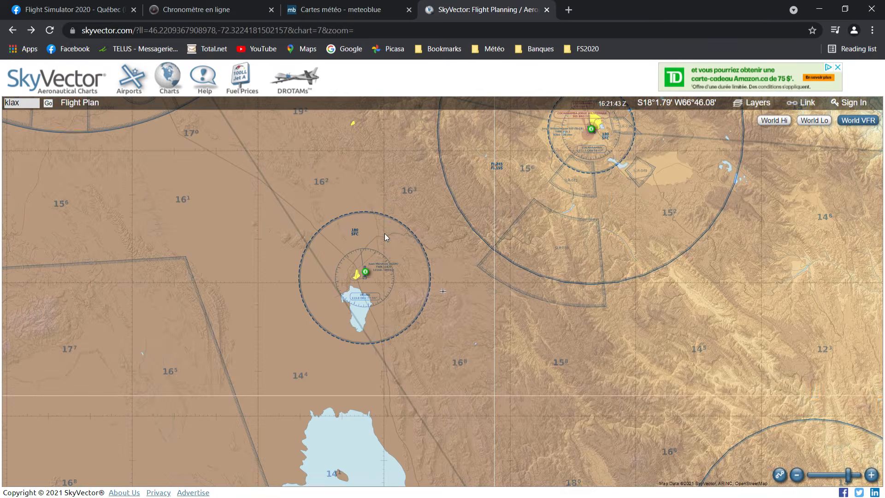
scroll(384, 233, "up", 2)
left_click_drag(432, 233, 495, 266)
scroll(492, 269, "down", 1)
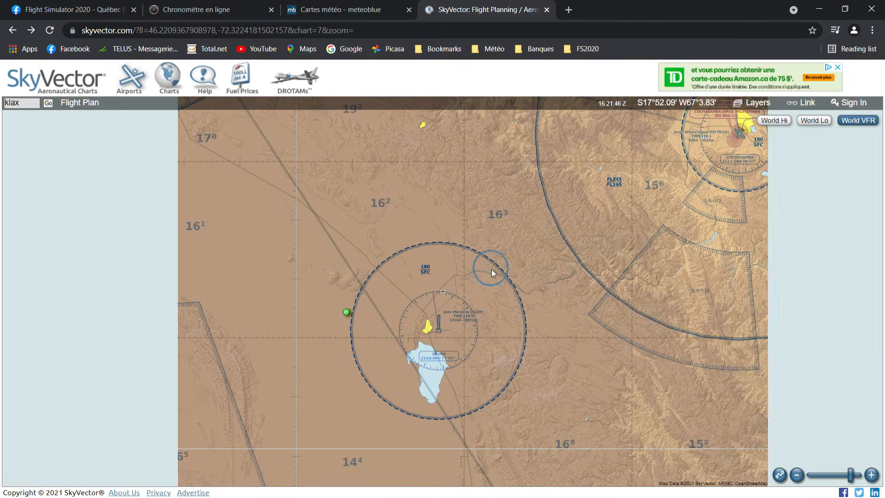
Follow the chart's terrain elevation figures from Oruro eastward across the mountains to the lowland edge of the Andes
left_click_drag(527, 414, 429, 305)
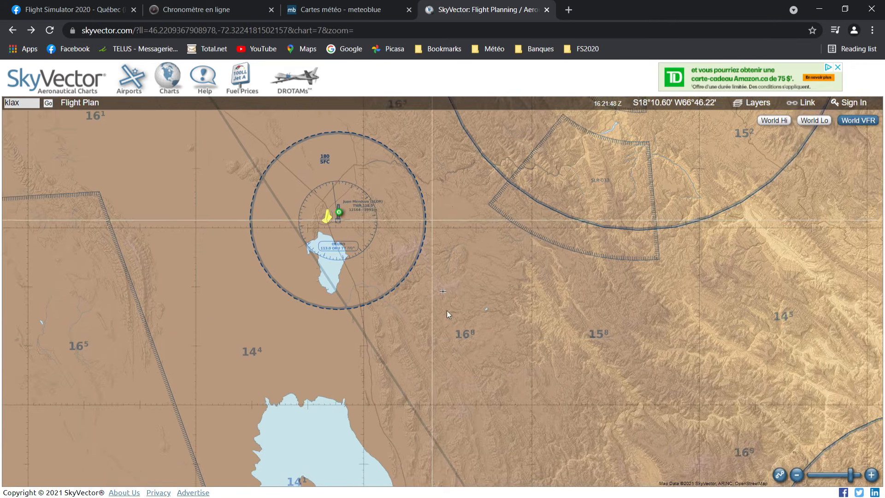
left_click_drag(633, 280, 389, 322)
left_click_drag(615, 303, 359, 276)
left_click_drag(573, 311, 313, 362)
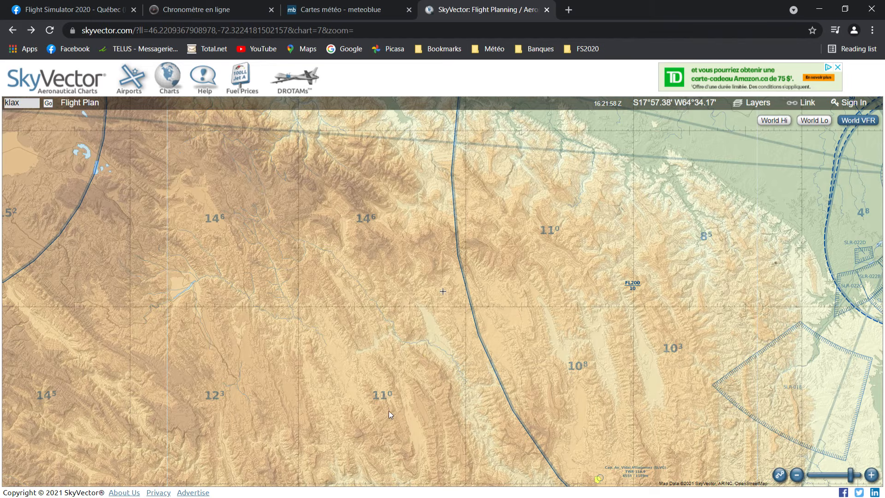
Return to a continental view of South America and bring the Caribbean Sea and Central America into view
scroll(406, 355, "down", 1)
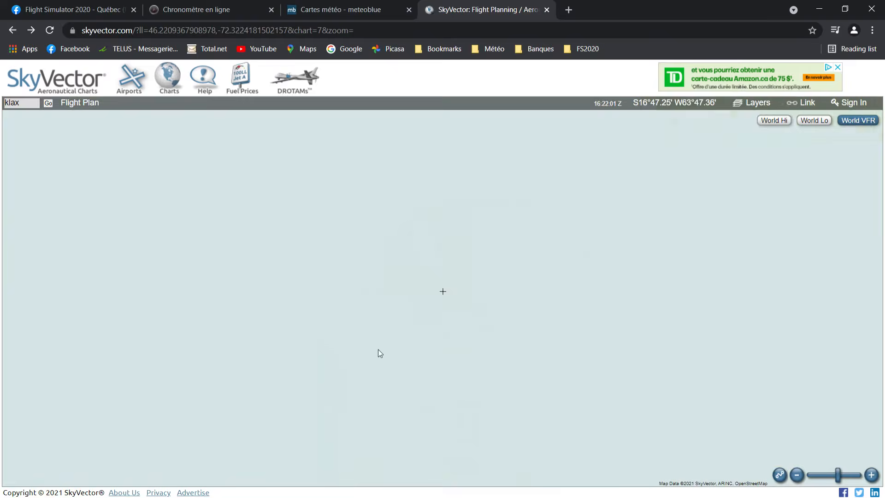
scroll(383, 349, "down", 1)
left_click_drag(468, 314, 397, 242)
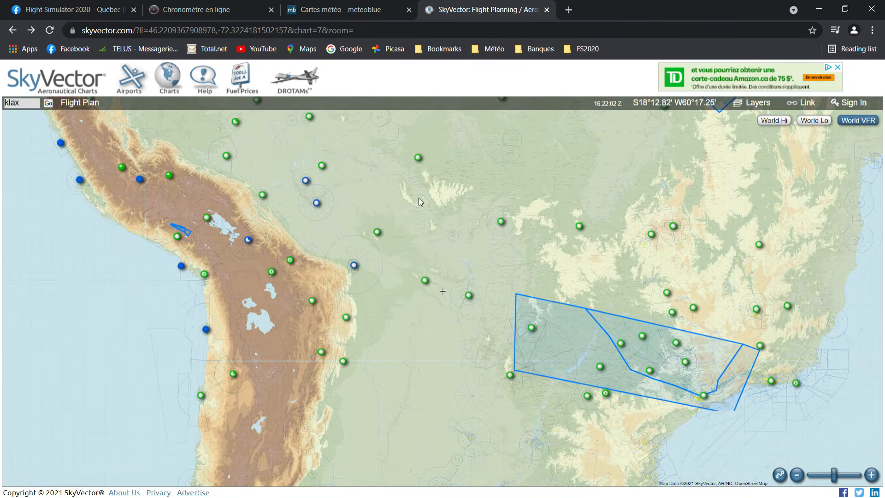
scroll(397, 243, "down", 1)
left_click_drag(471, 220, 469, 342)
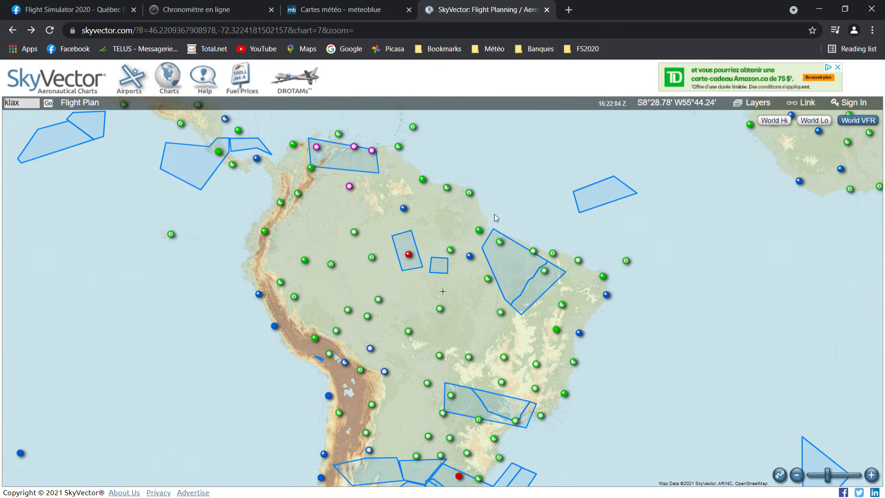
left_click_drag(494, 213, 481, 293)
left_click_drag(464, 225, 537, 253)
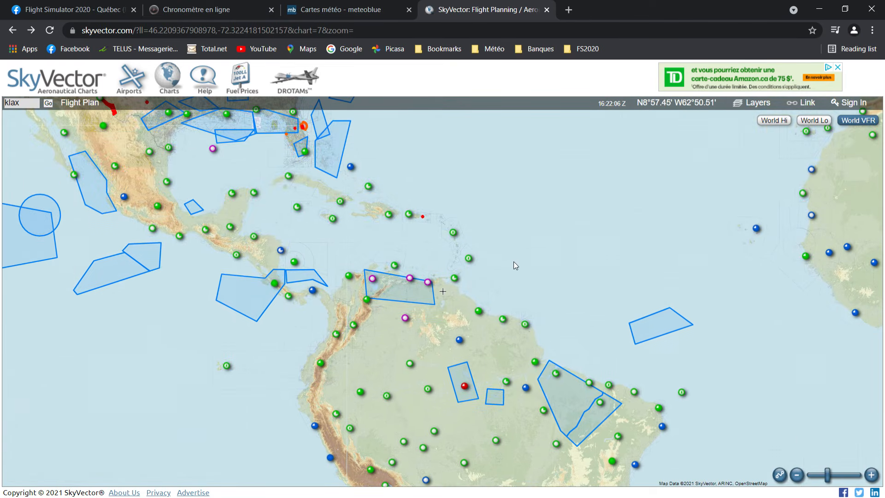
left_click_drag(422, 245, 448, 247)
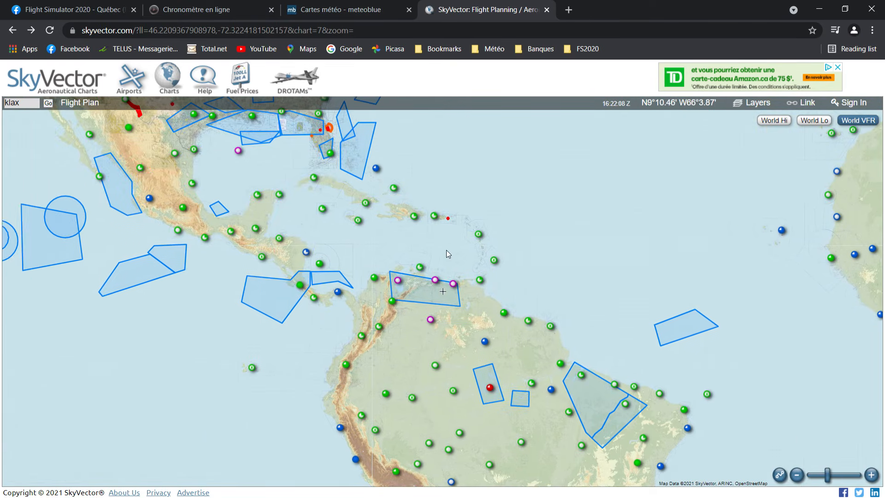